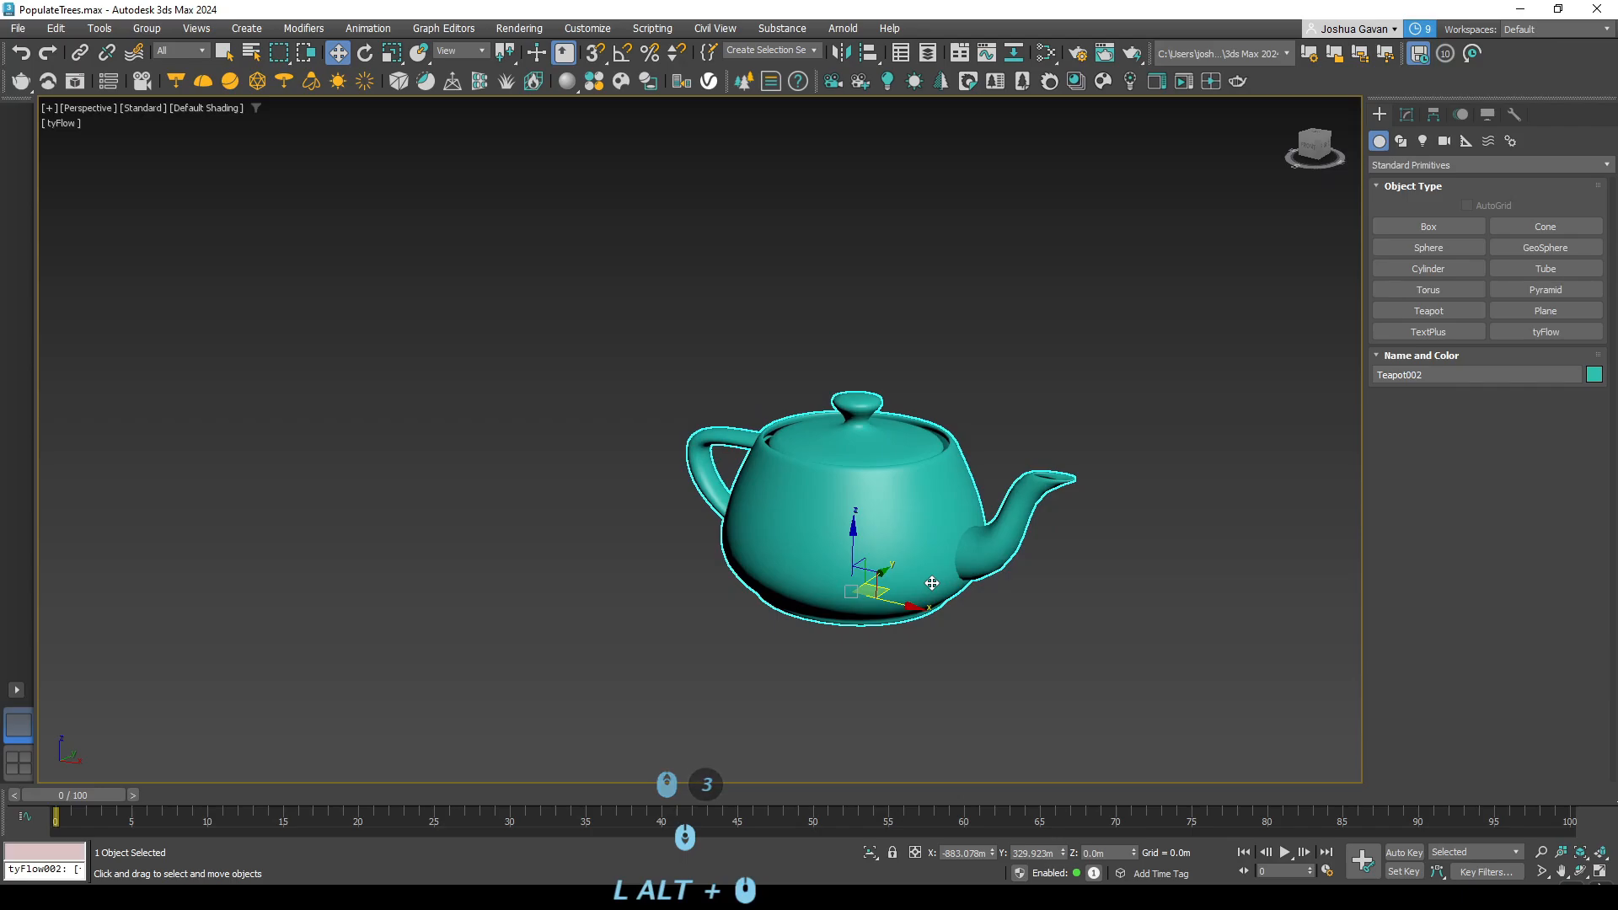
- Move the teapot along the X axis to about X -1142 m
scroll(1113, 578, down, 3)
click(1030, 549)
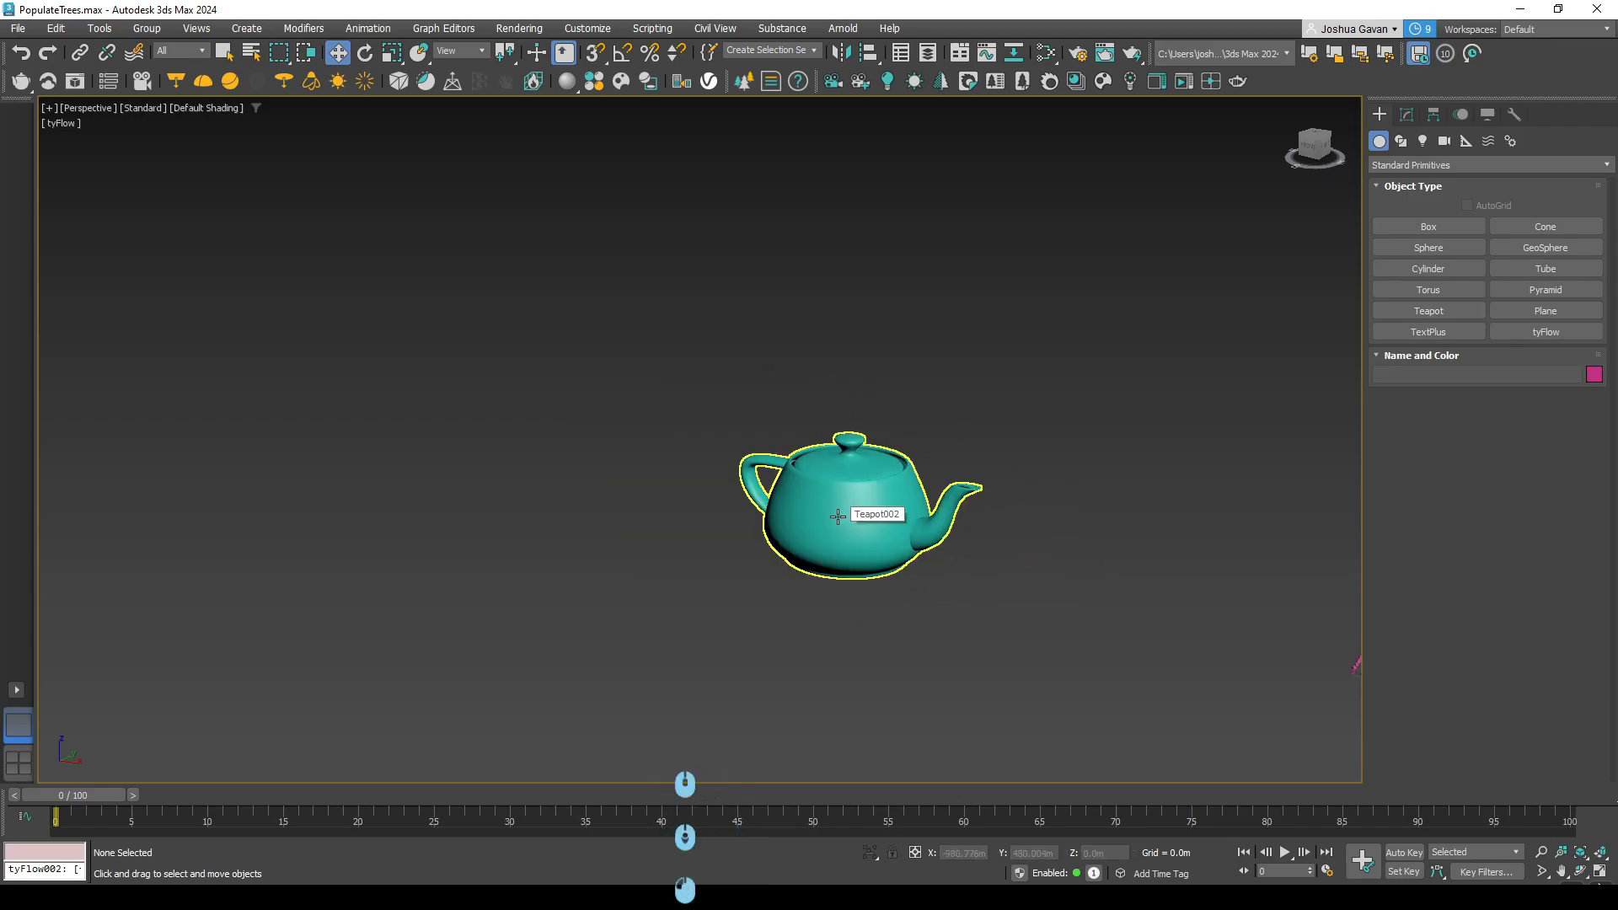
click(838, 517)
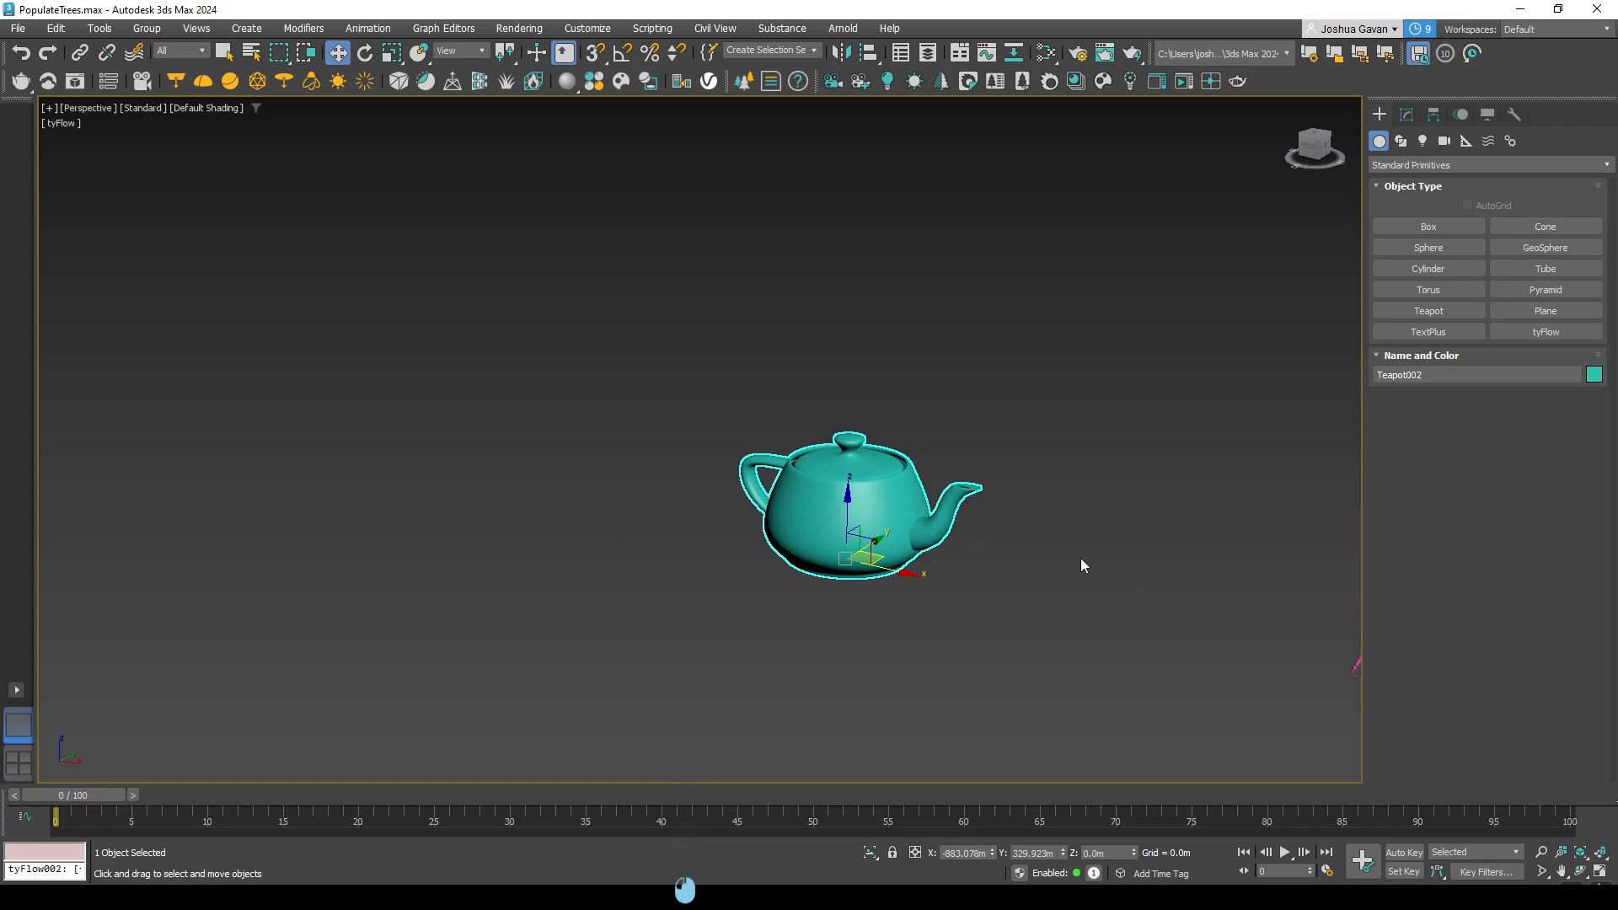
middle_drag(1072, 582, 1117, 602)
drag(952, 589, 803, 553)
click(948, 575)
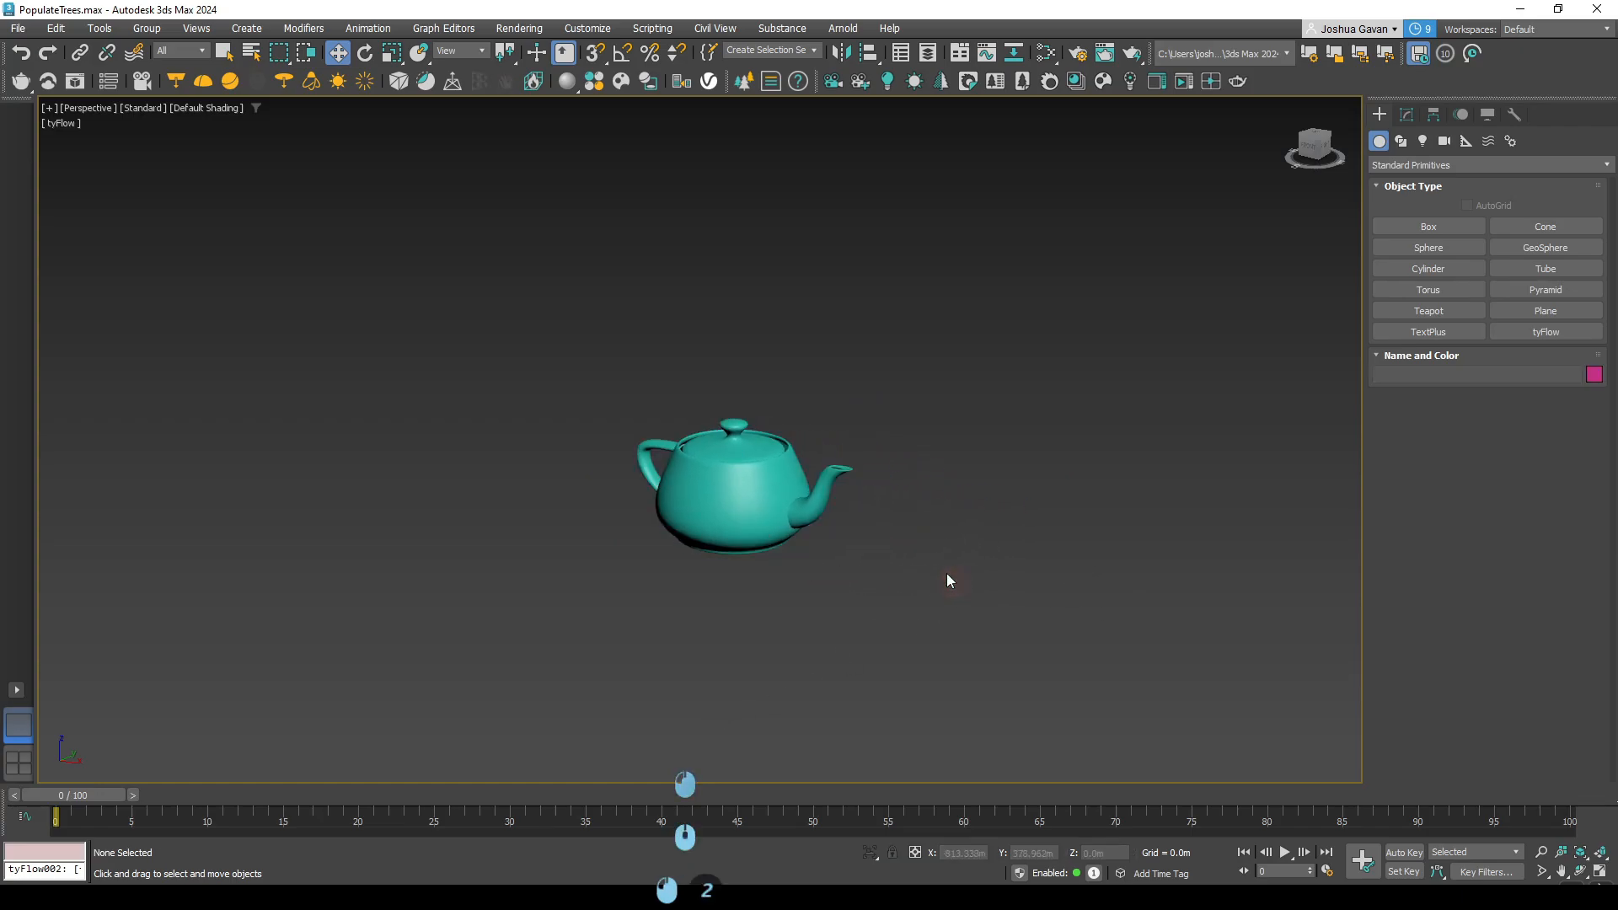
click(719, 480)
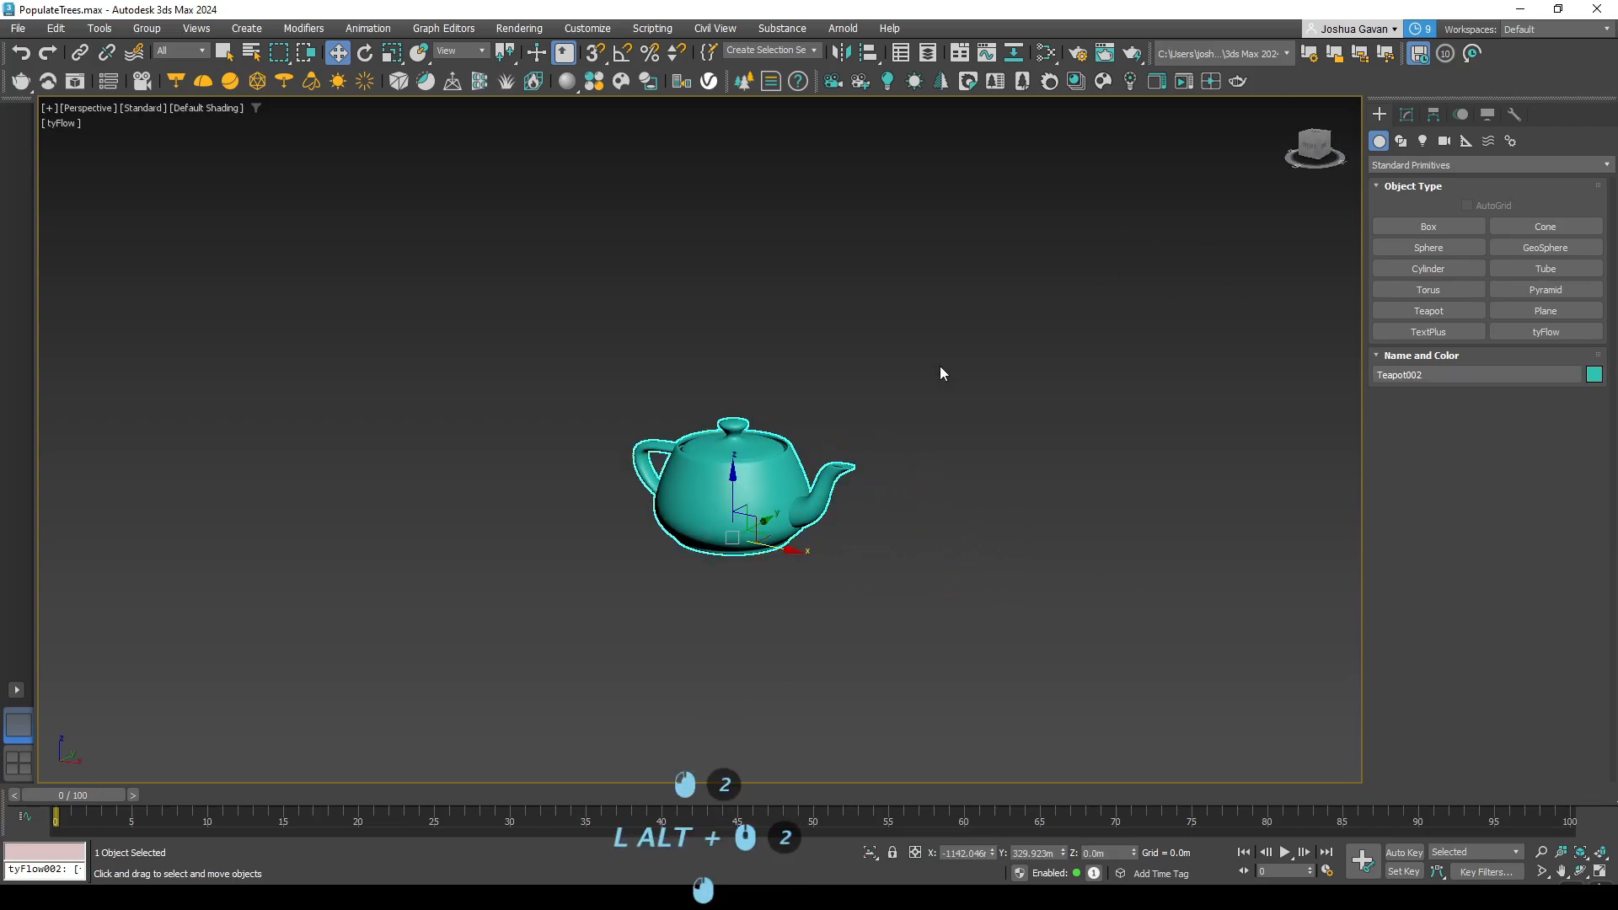
- Create a tyFlow object in the top view on the spout side of the teapot
key(ctrl)
key(ctrl)
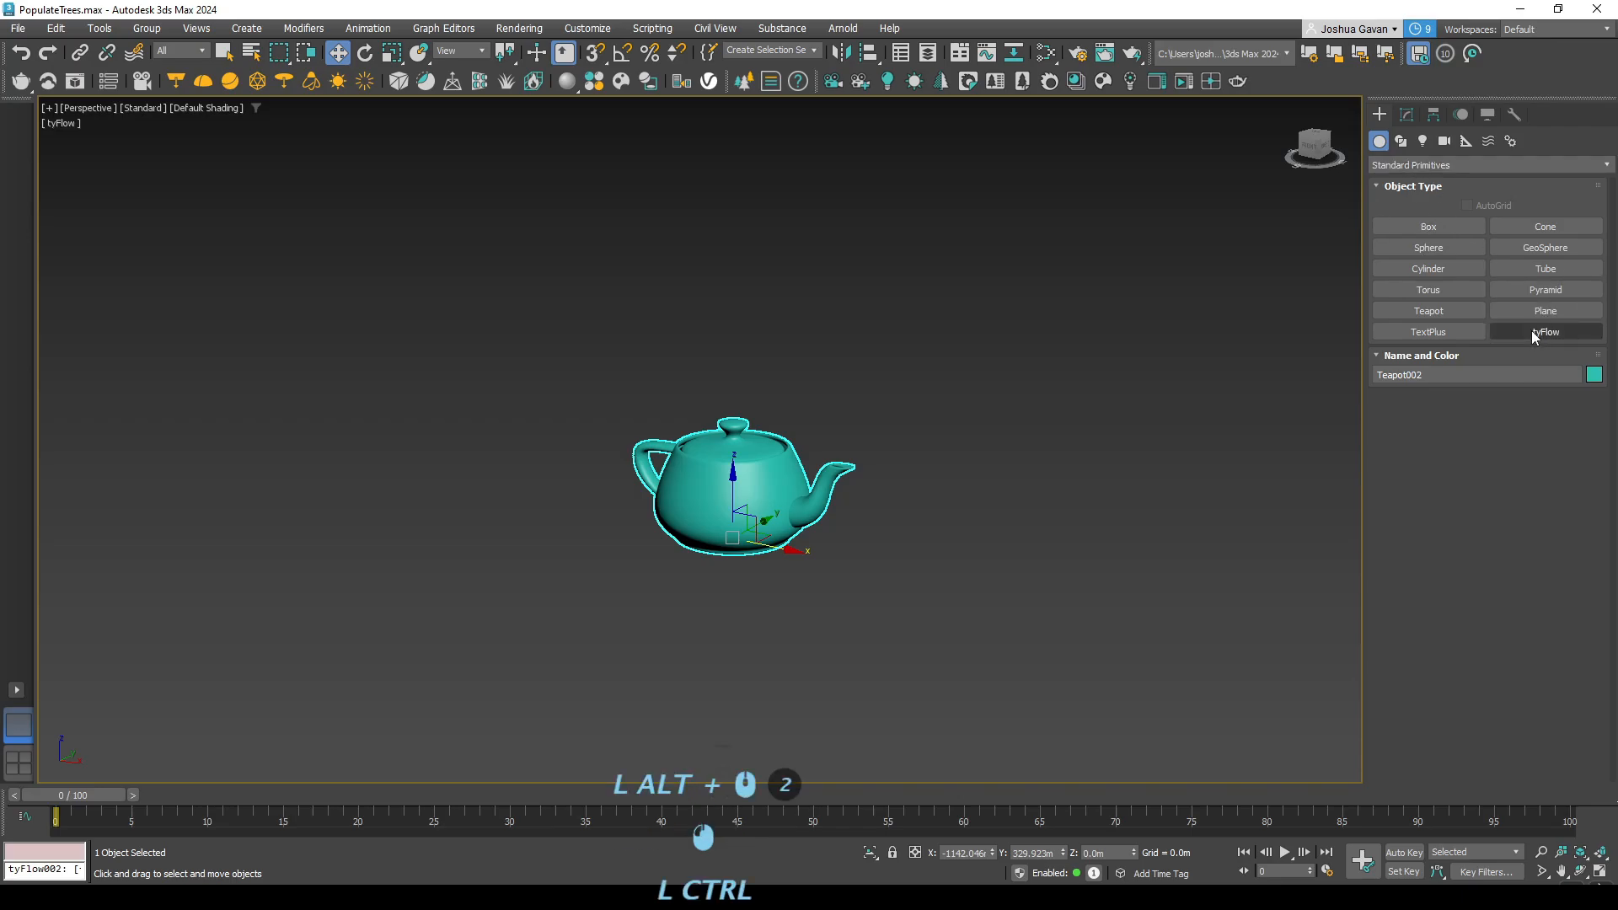
click(1531, 330)
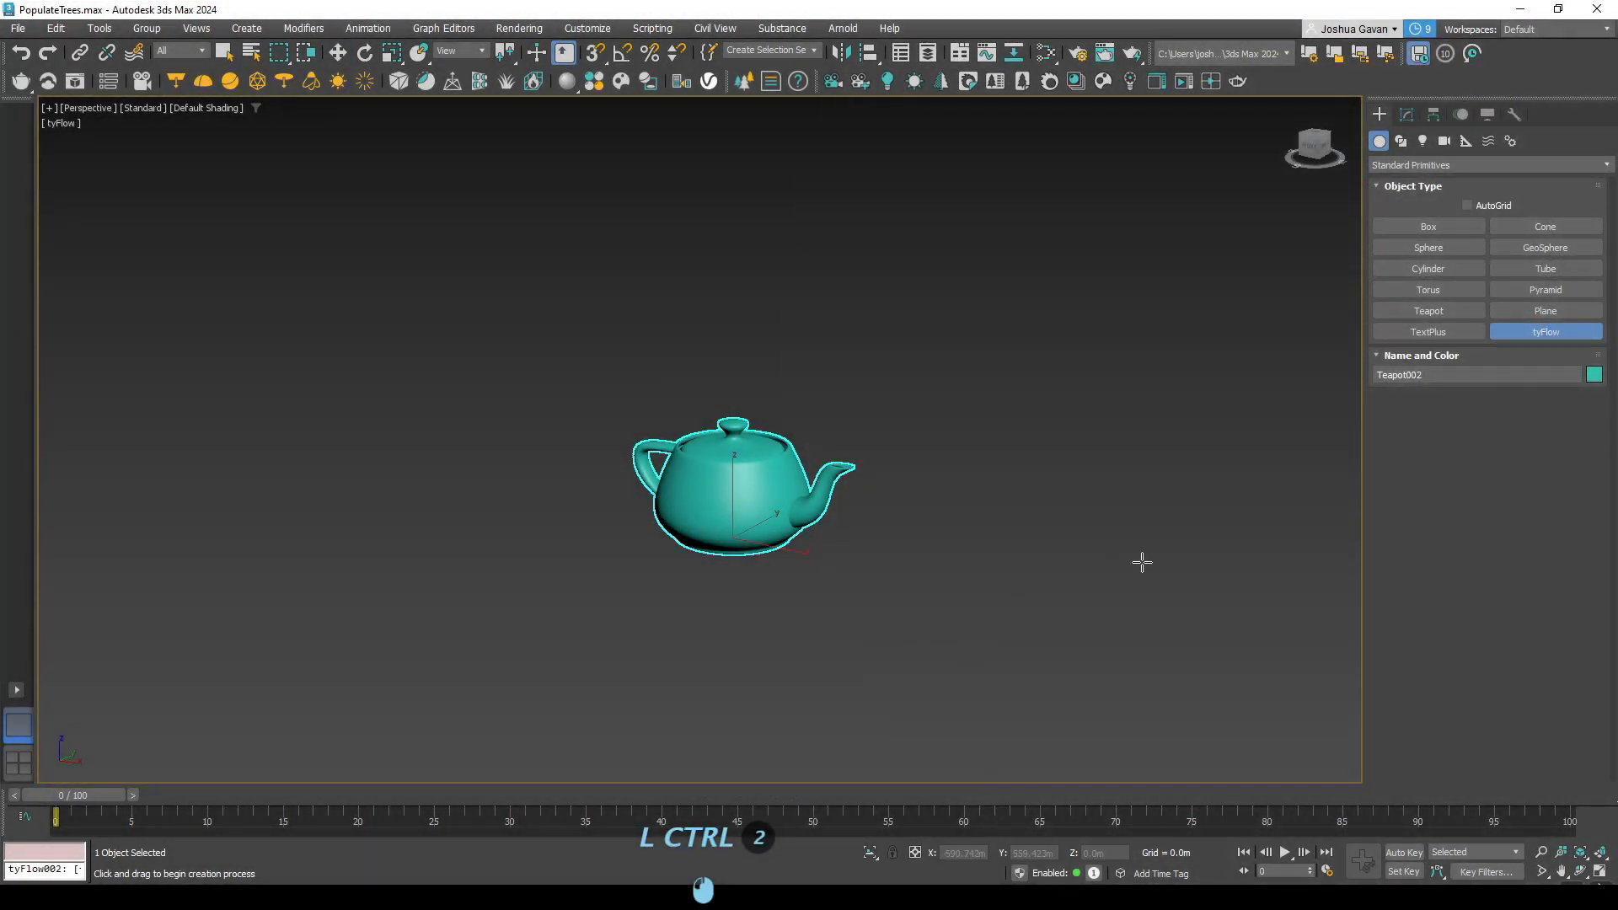
key(t)
drag(877, 336, 961, 430)
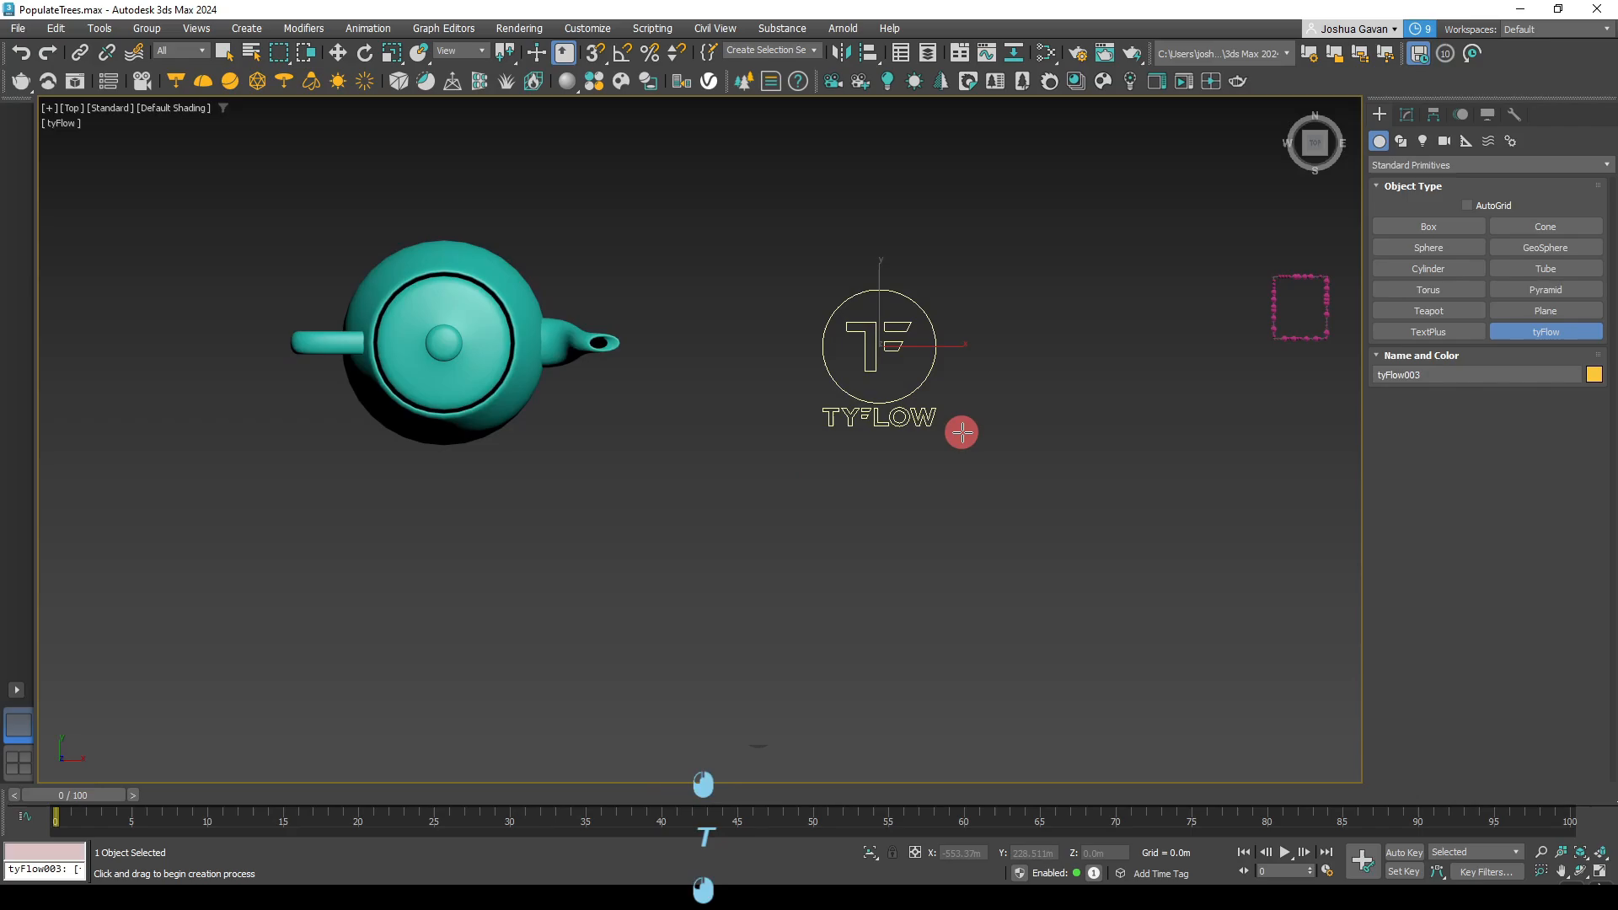
alt+middle_drag(960, 430, 1120, 634)
key(w)
click(1120, 634)
click(1171, 514)
- Open the editor of the new tyFlow object and place its window clear of the teapot
click(1406, 113)
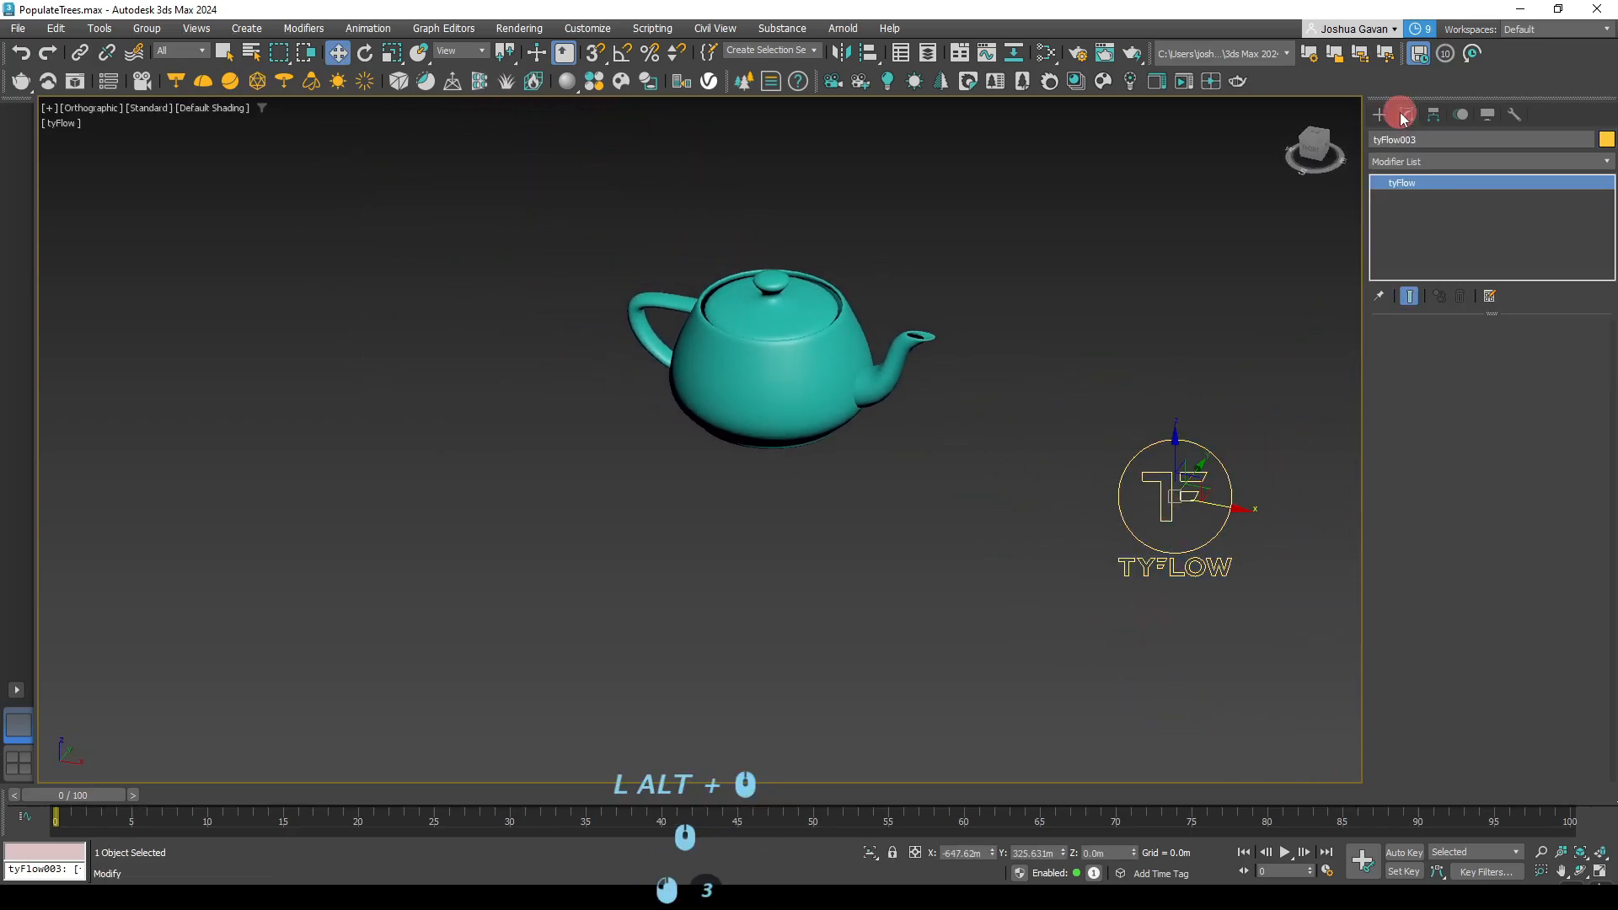
click(1463, 365)
key(ctrl)
key(ctrl)
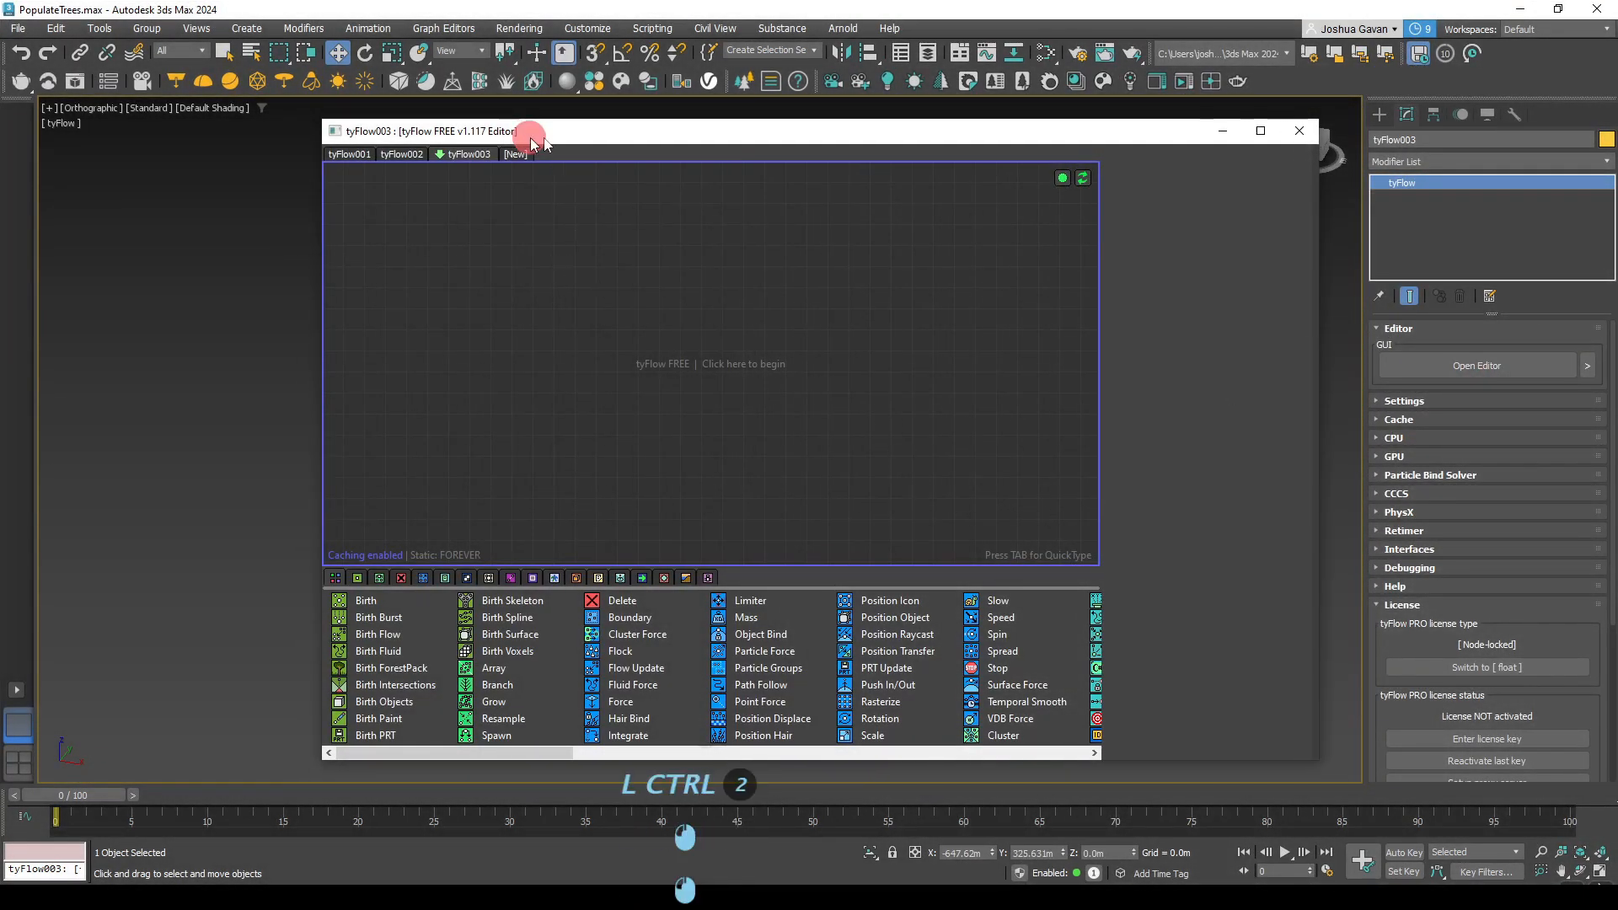
drag(531, 137, 1095, 150)
alt+middle_drag(798, 411, 966, 686)
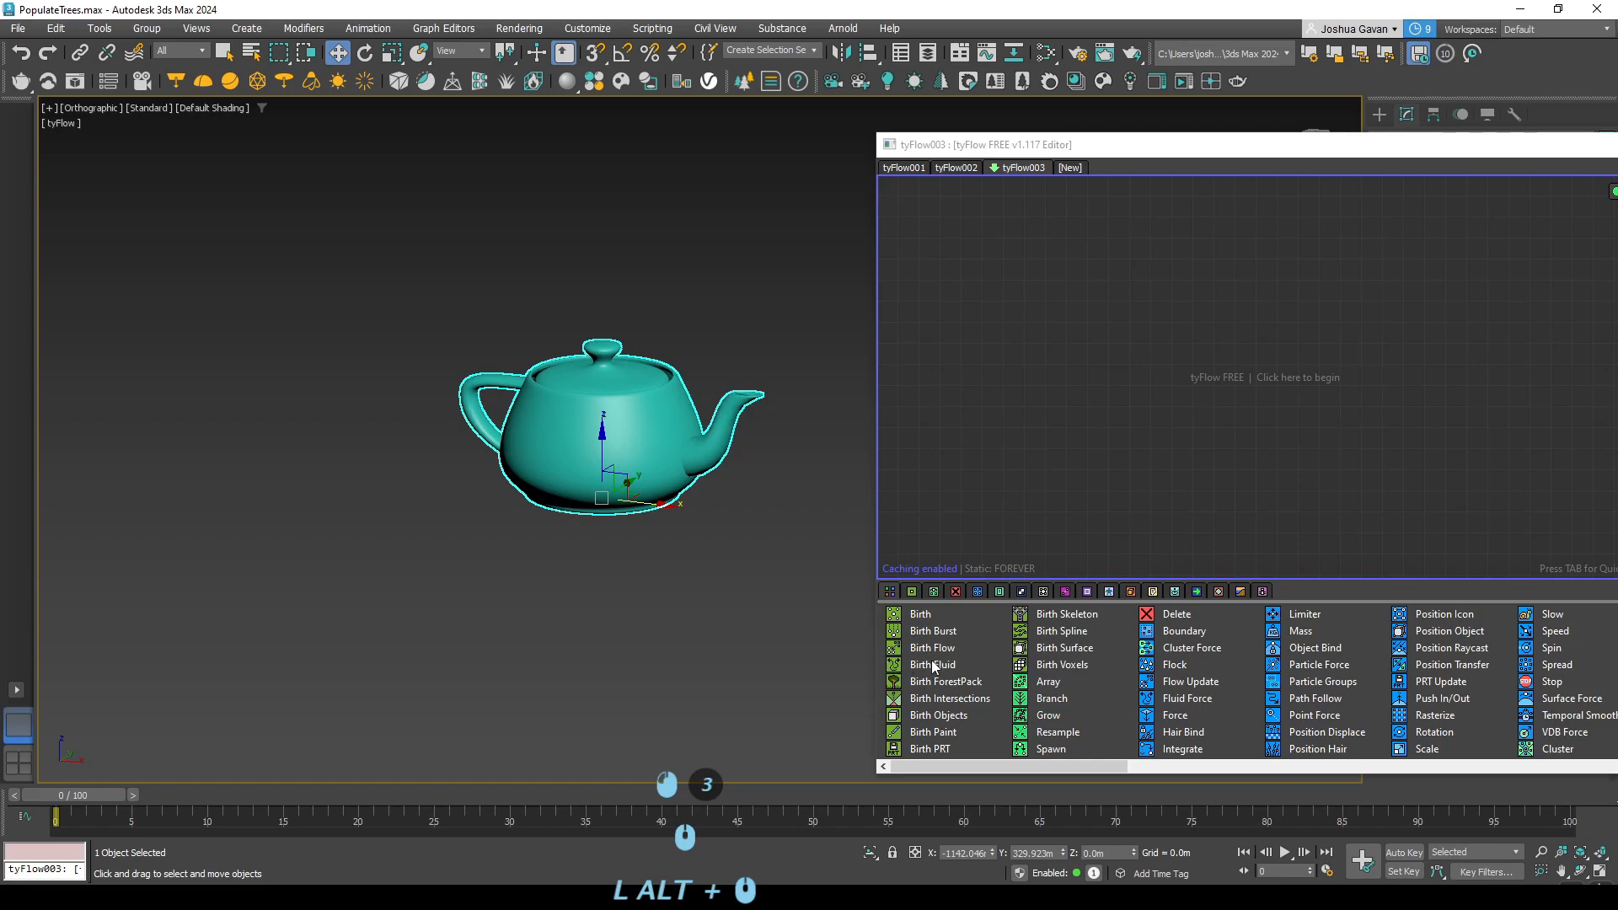
key(ctrl)
key(ctrl)
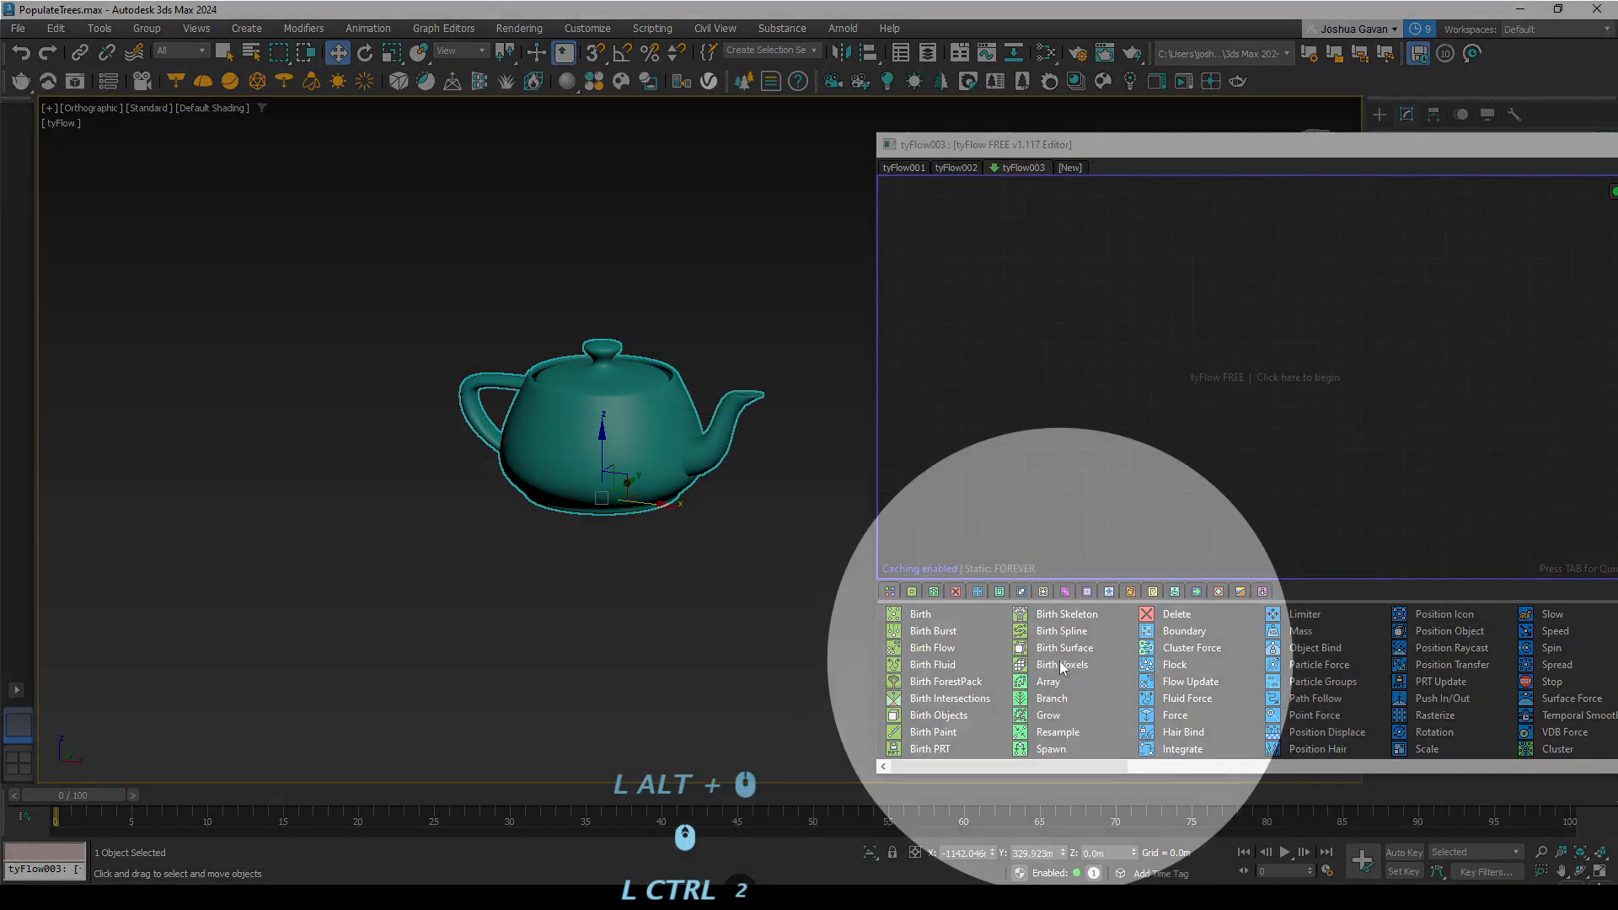
click(1050, 665)
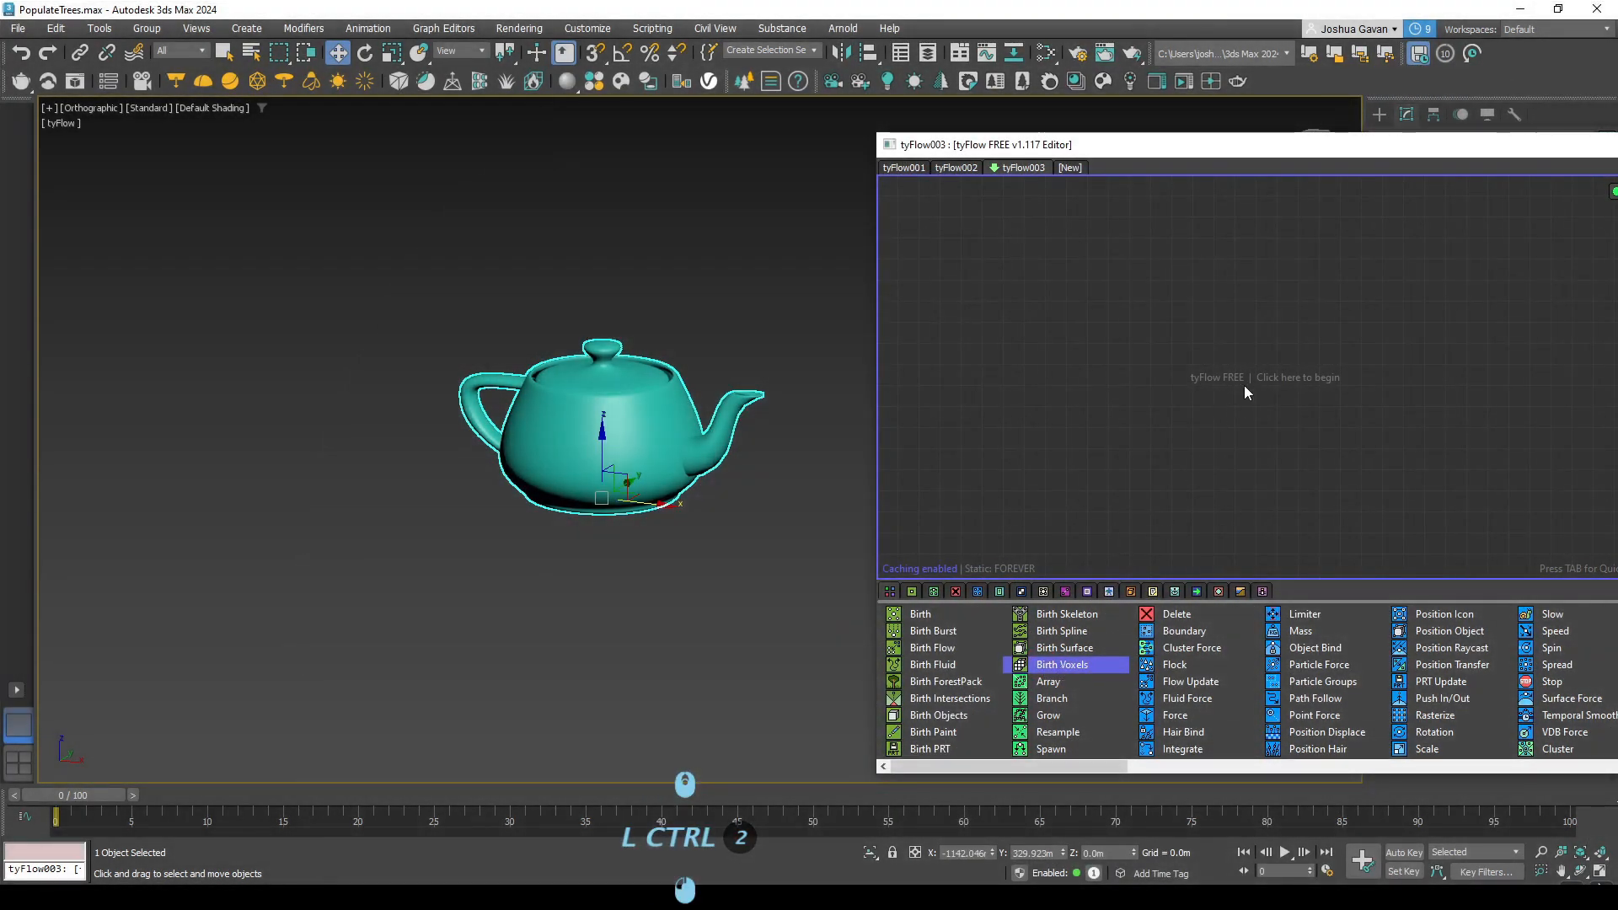
key(Tab)
text(b)
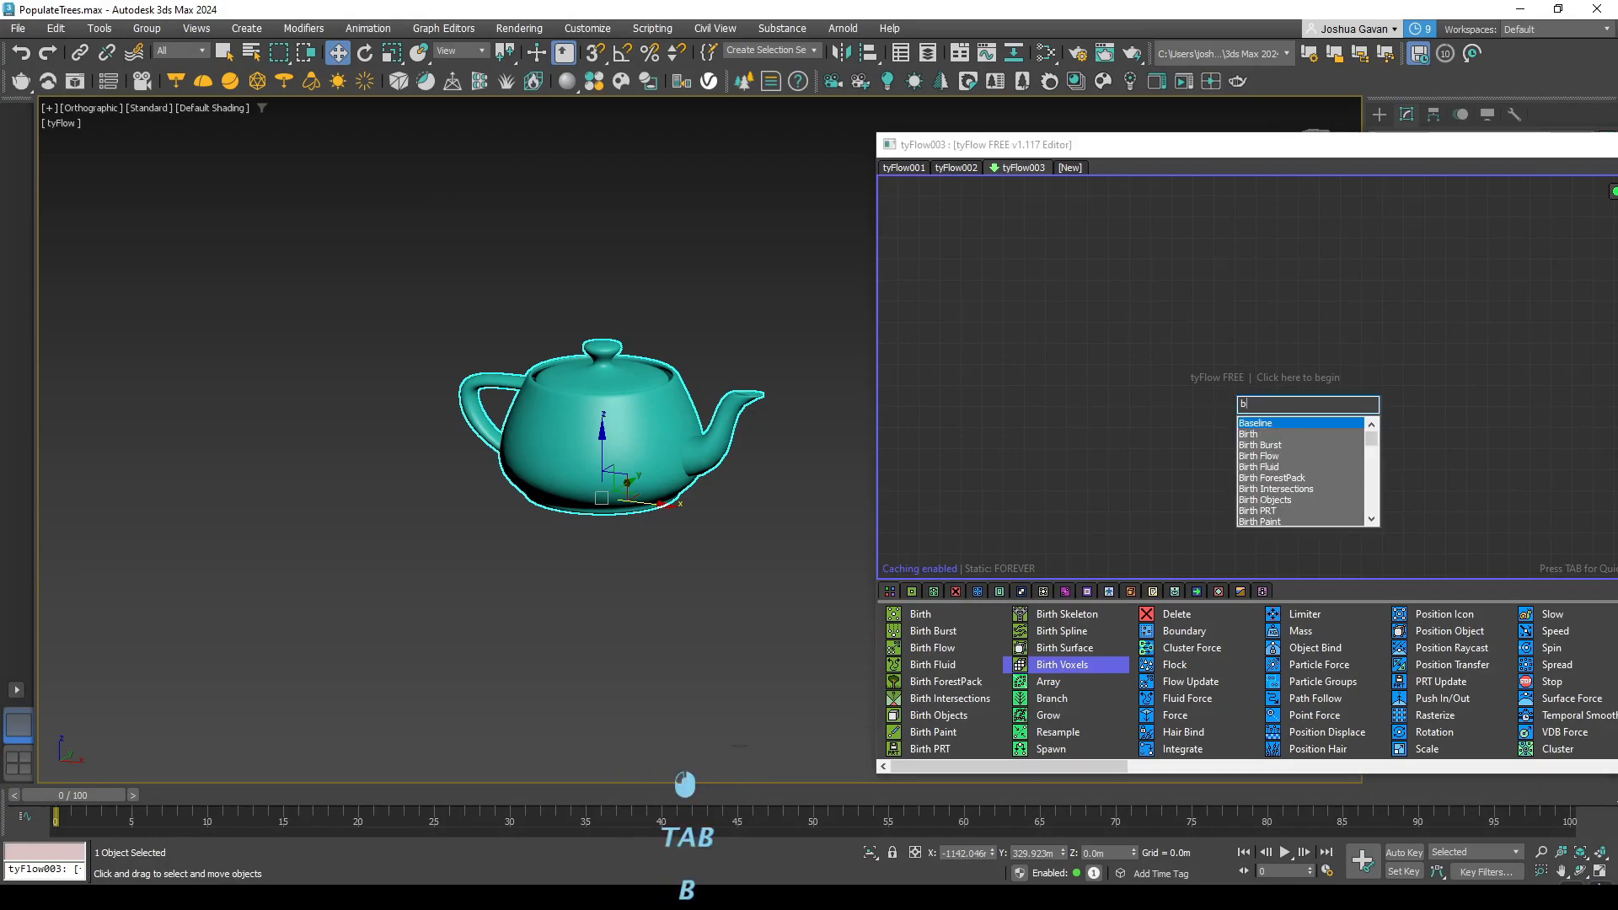
text(irt)
middle_drag(438, 584, 700, 594)
click(560, 588)
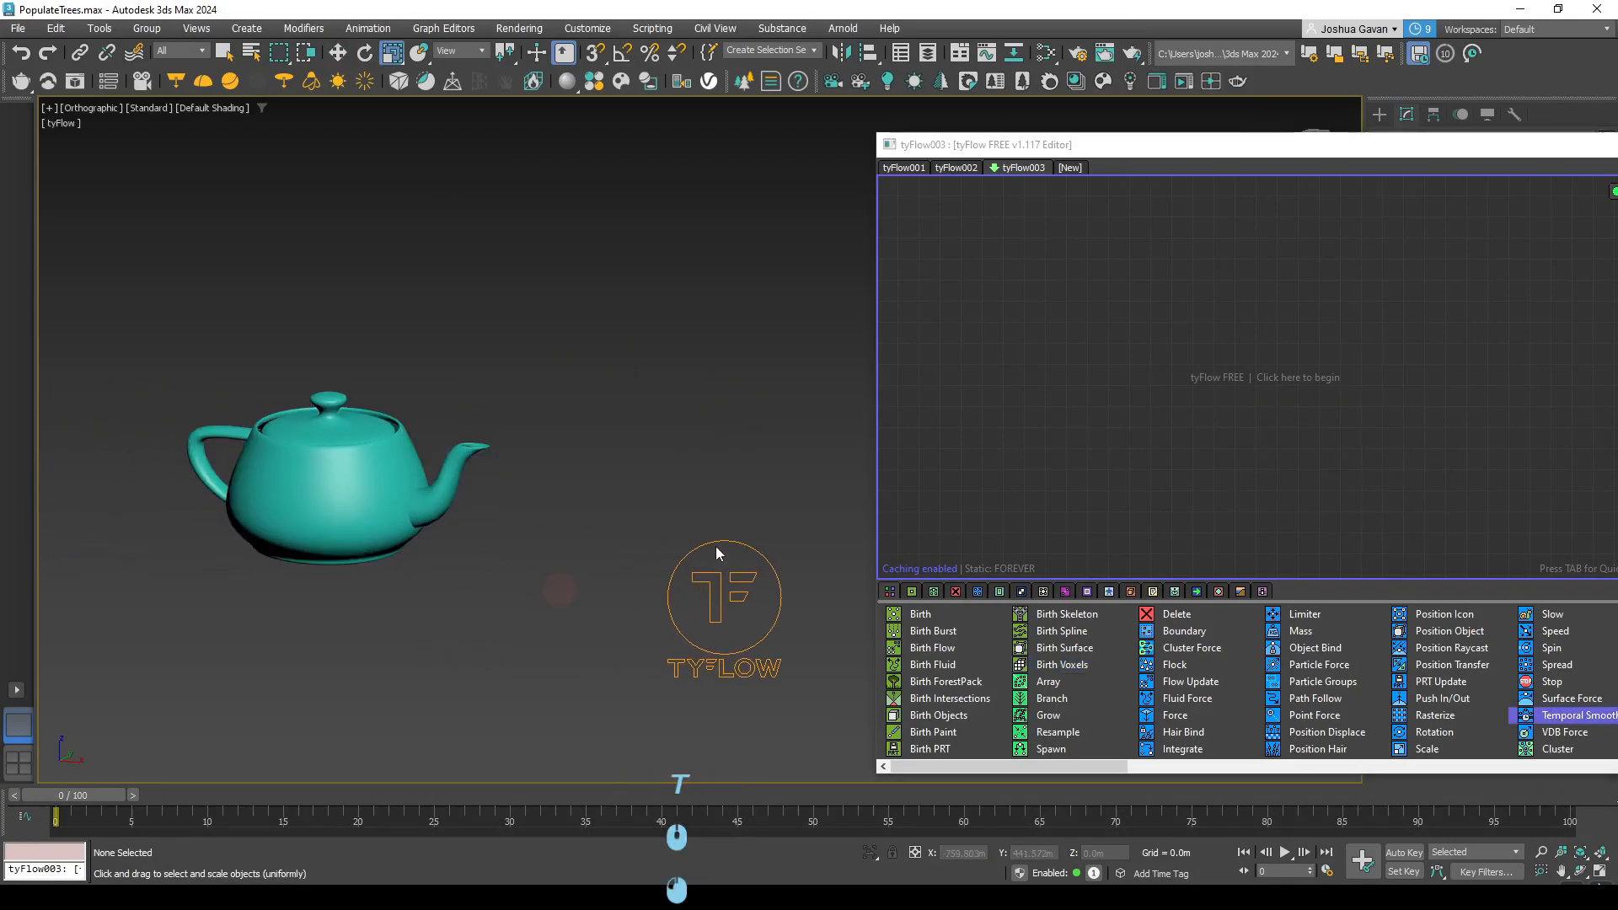
- Add a Birth Voxels operator as a new event in the empty tyFlow graph
click(1081, 453)
key(Tab)
text(bi)
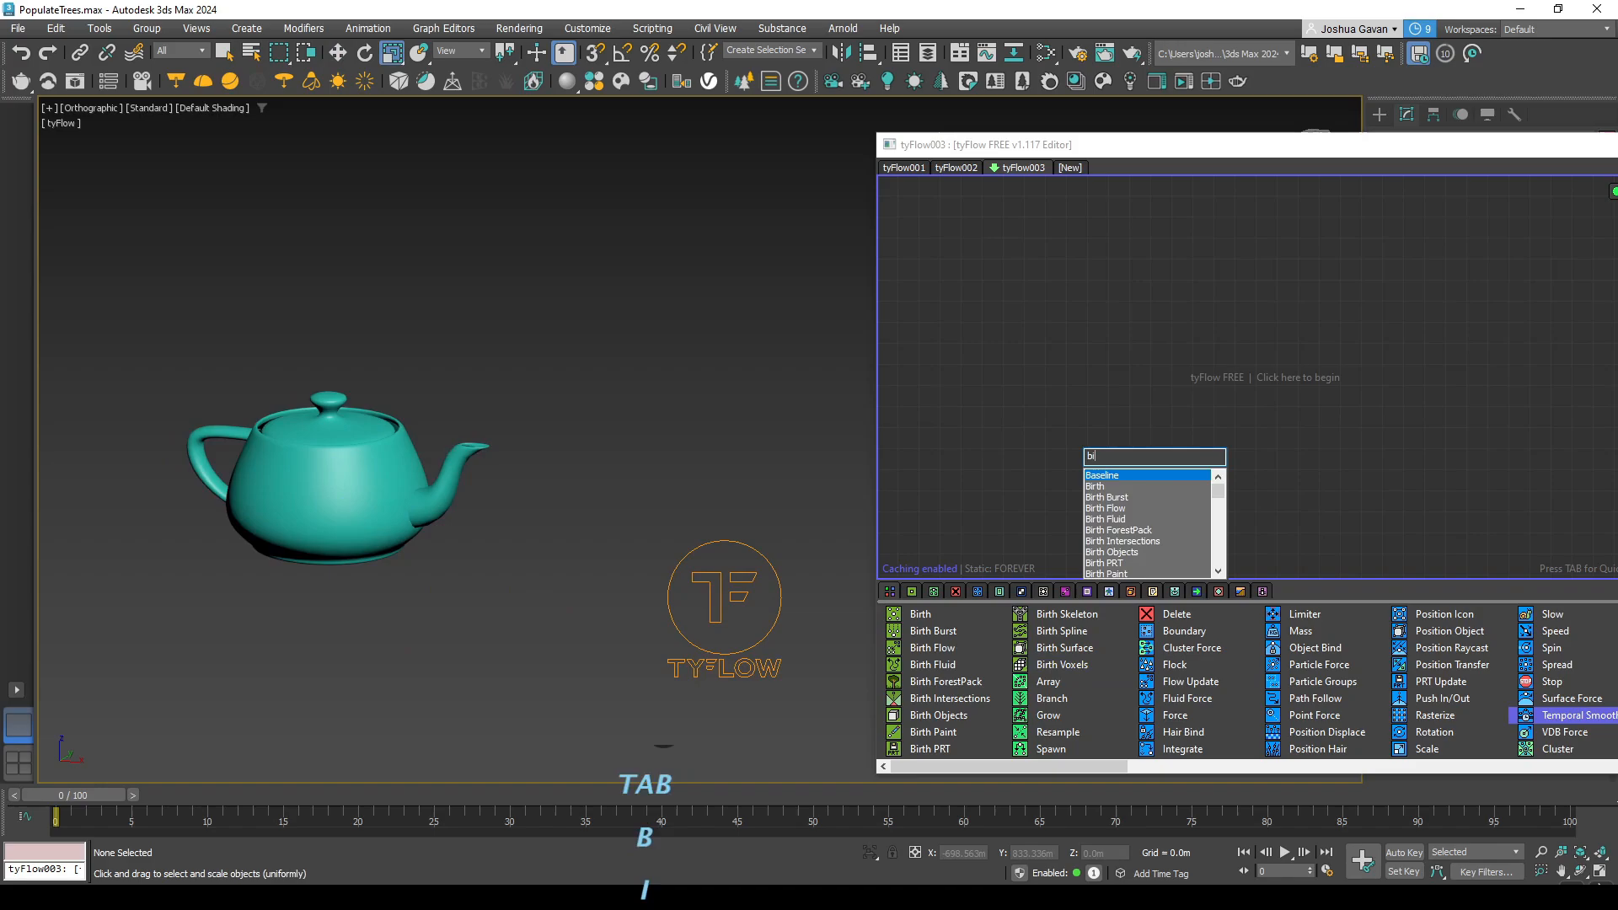
text(rth vo)
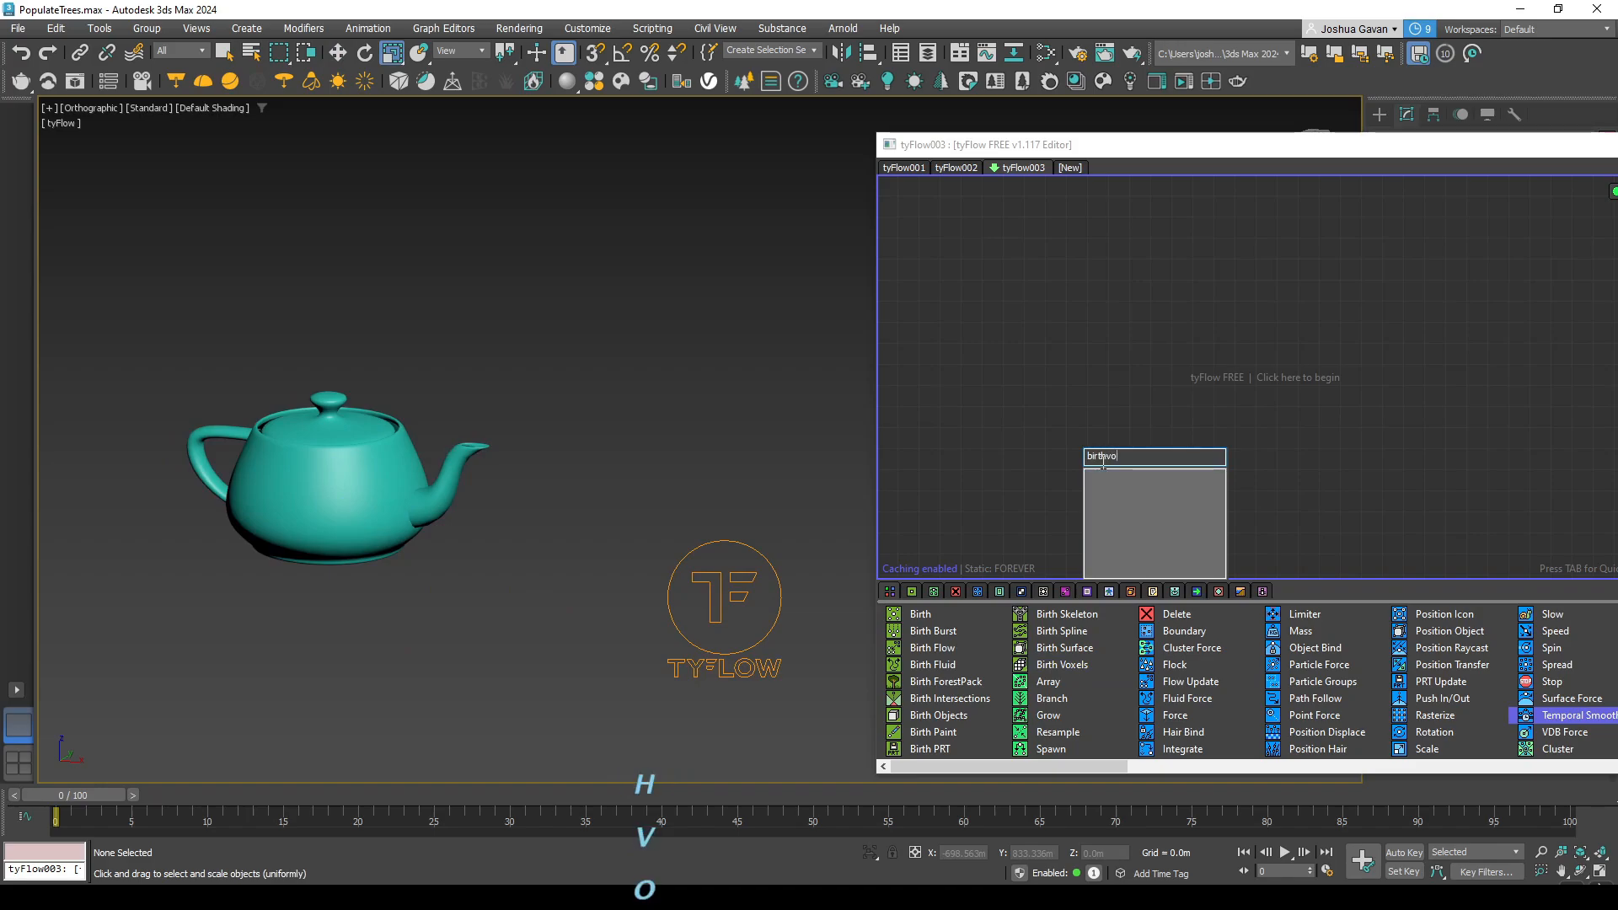
key(BackSpace)
key(BackSpace)
text(vo)
click(1115, 484)
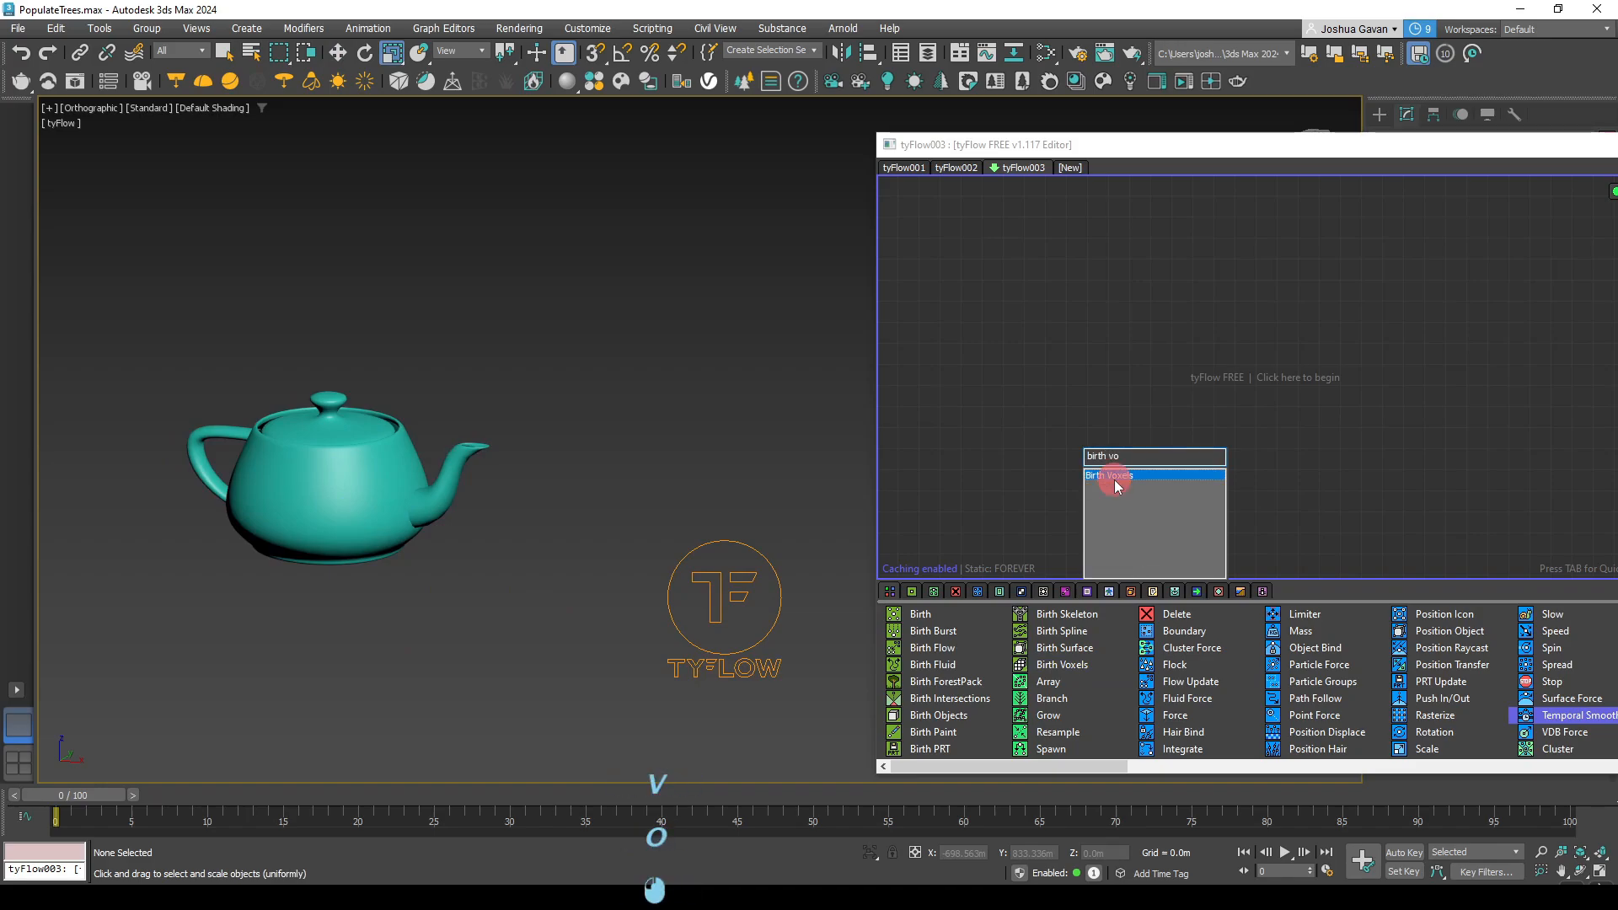
click(1115, 477)
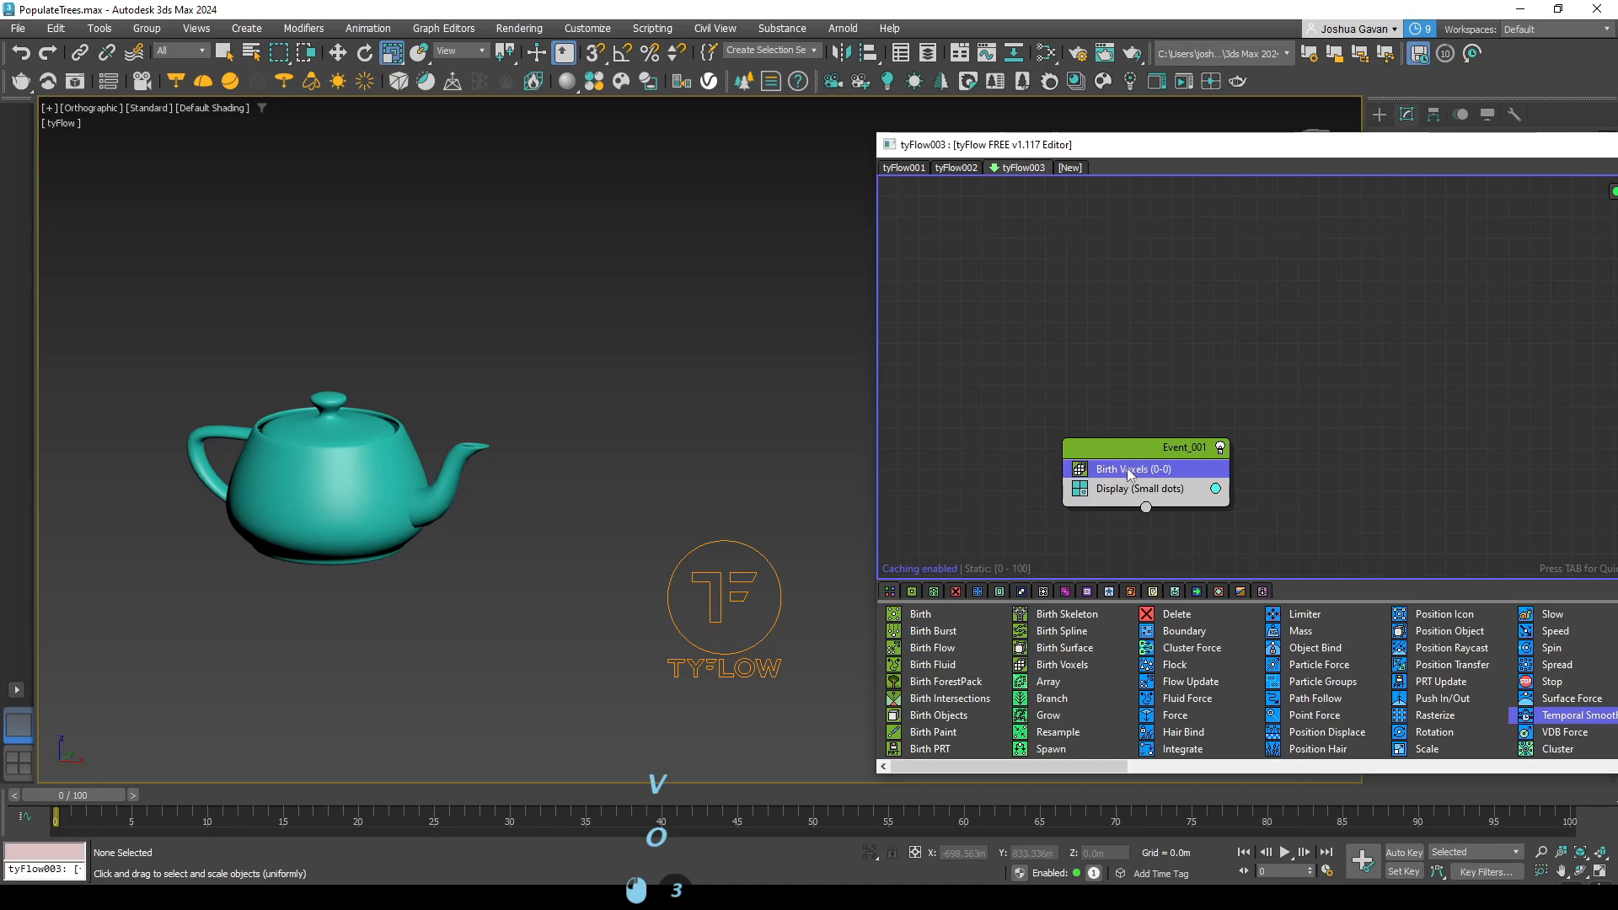
- Assign the teapot as the source object of the Birth Voxels operator
drag(1069, 145, 744, 107)
click(394, 540)
scroll(394, 539, up, 3)
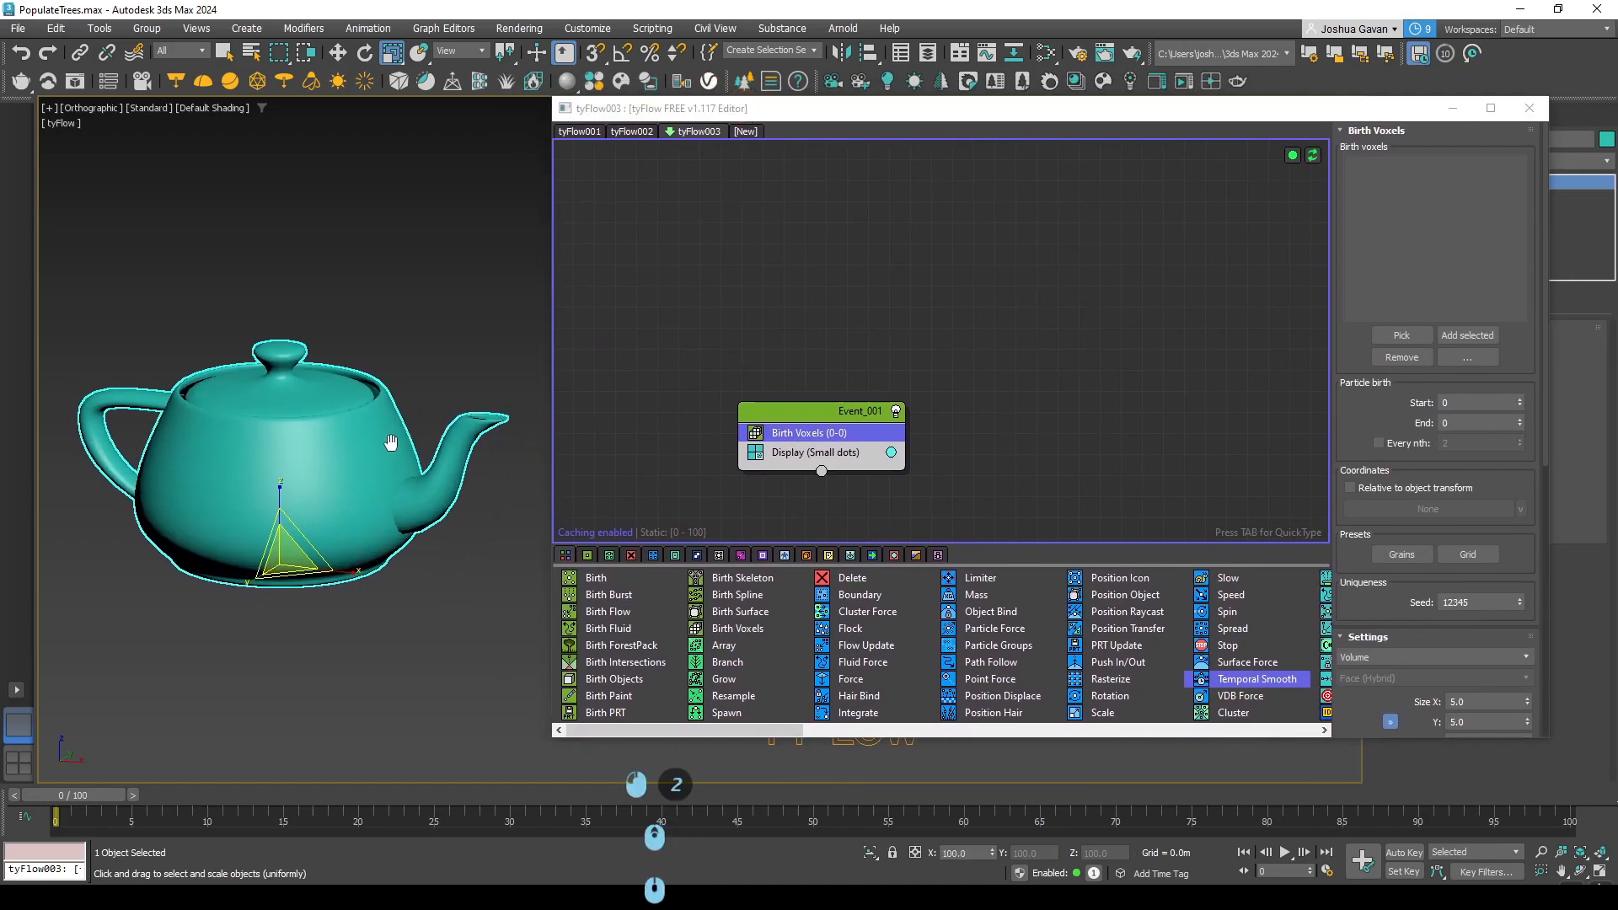
click(1402, 334)
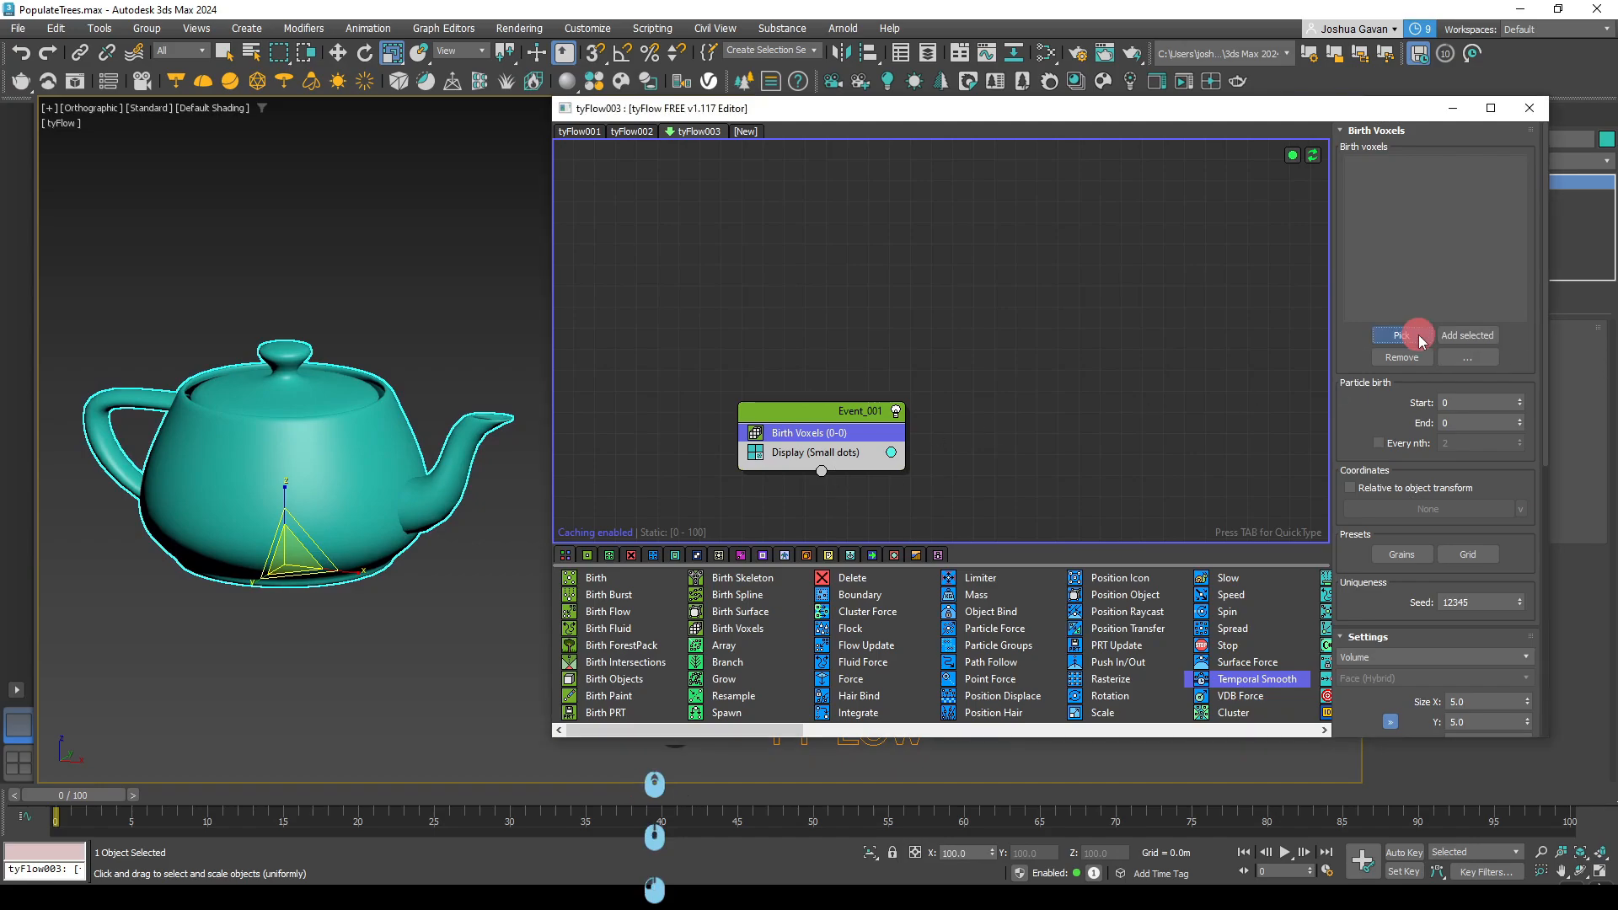
click(382, 435)
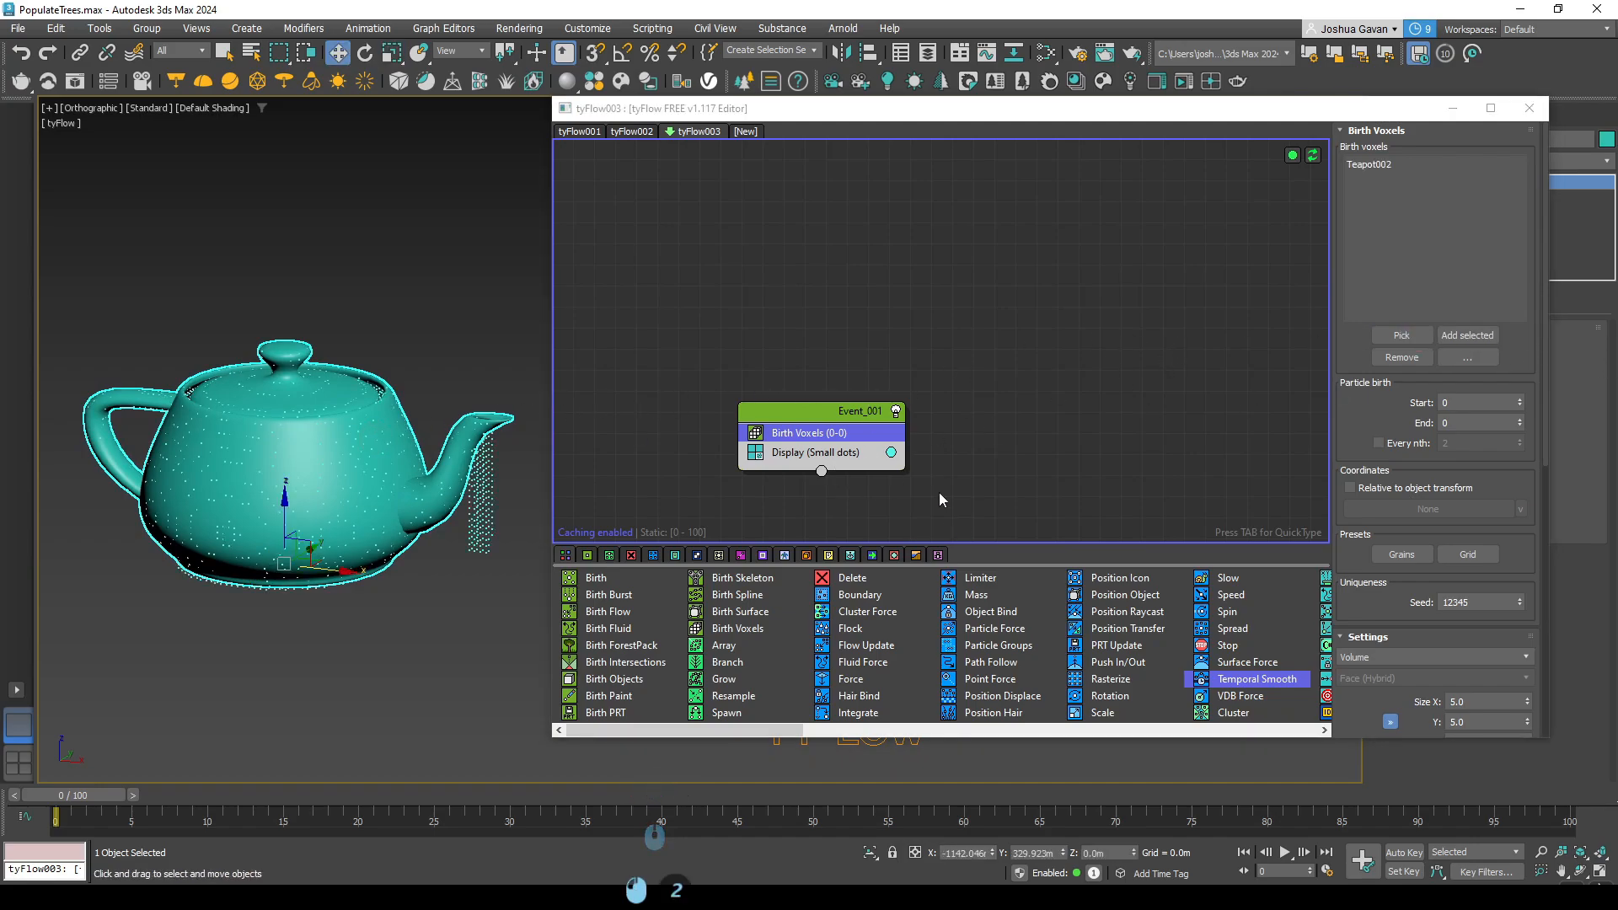
- Set the Display operator's display mode to Geometry
click(800, 459)
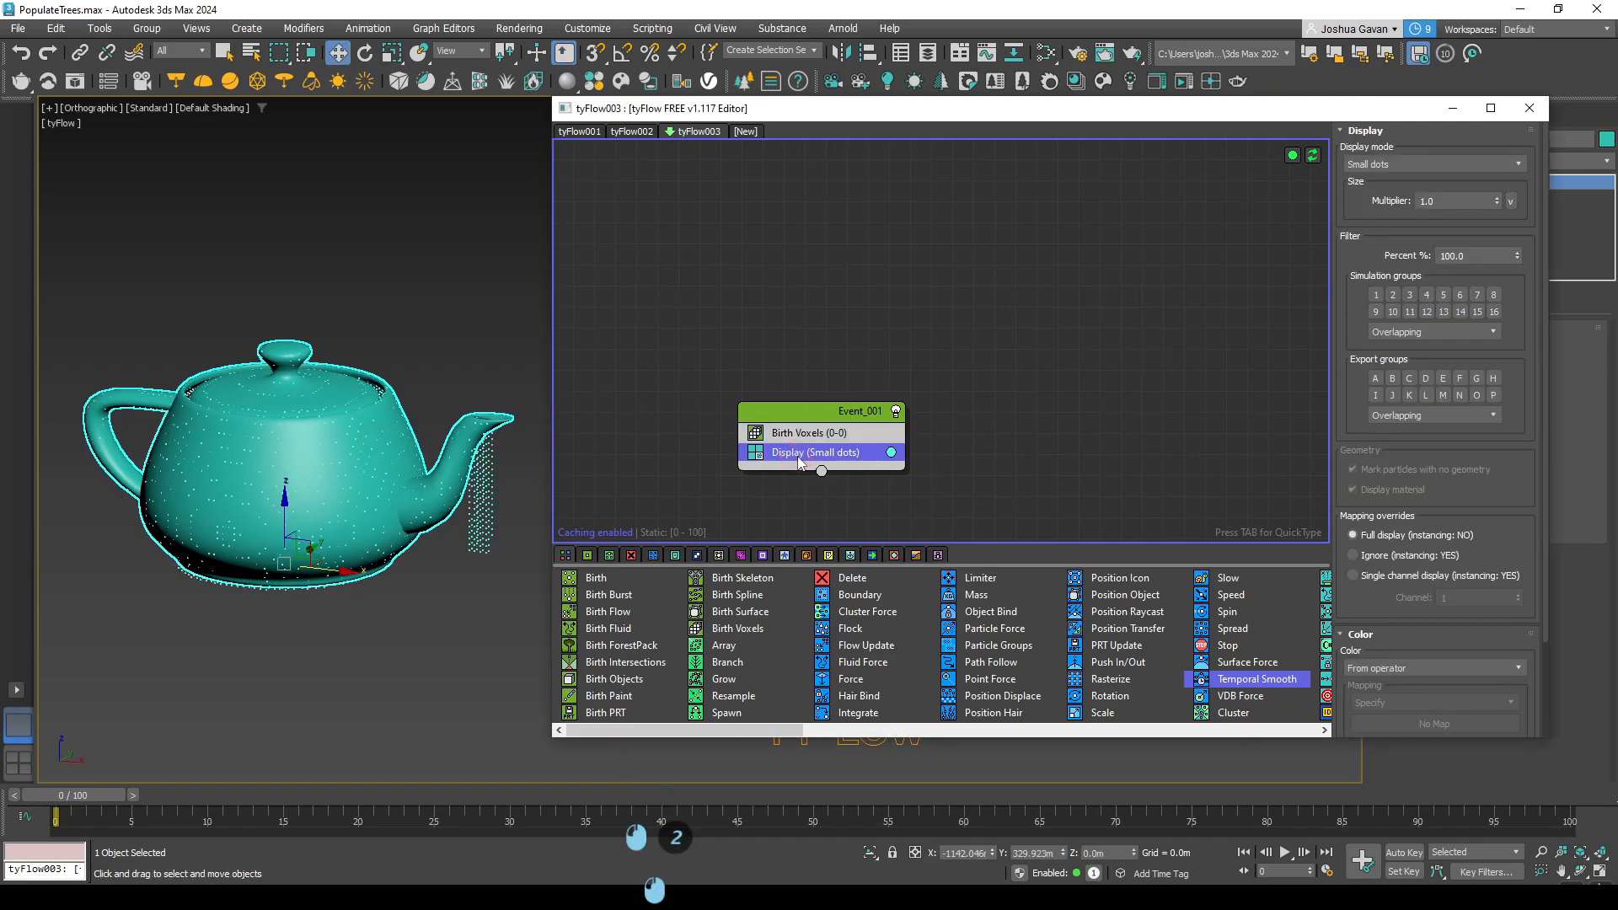
key(ctrl)
key(ctrl)
click(1391, 163)
click(1368, 288)
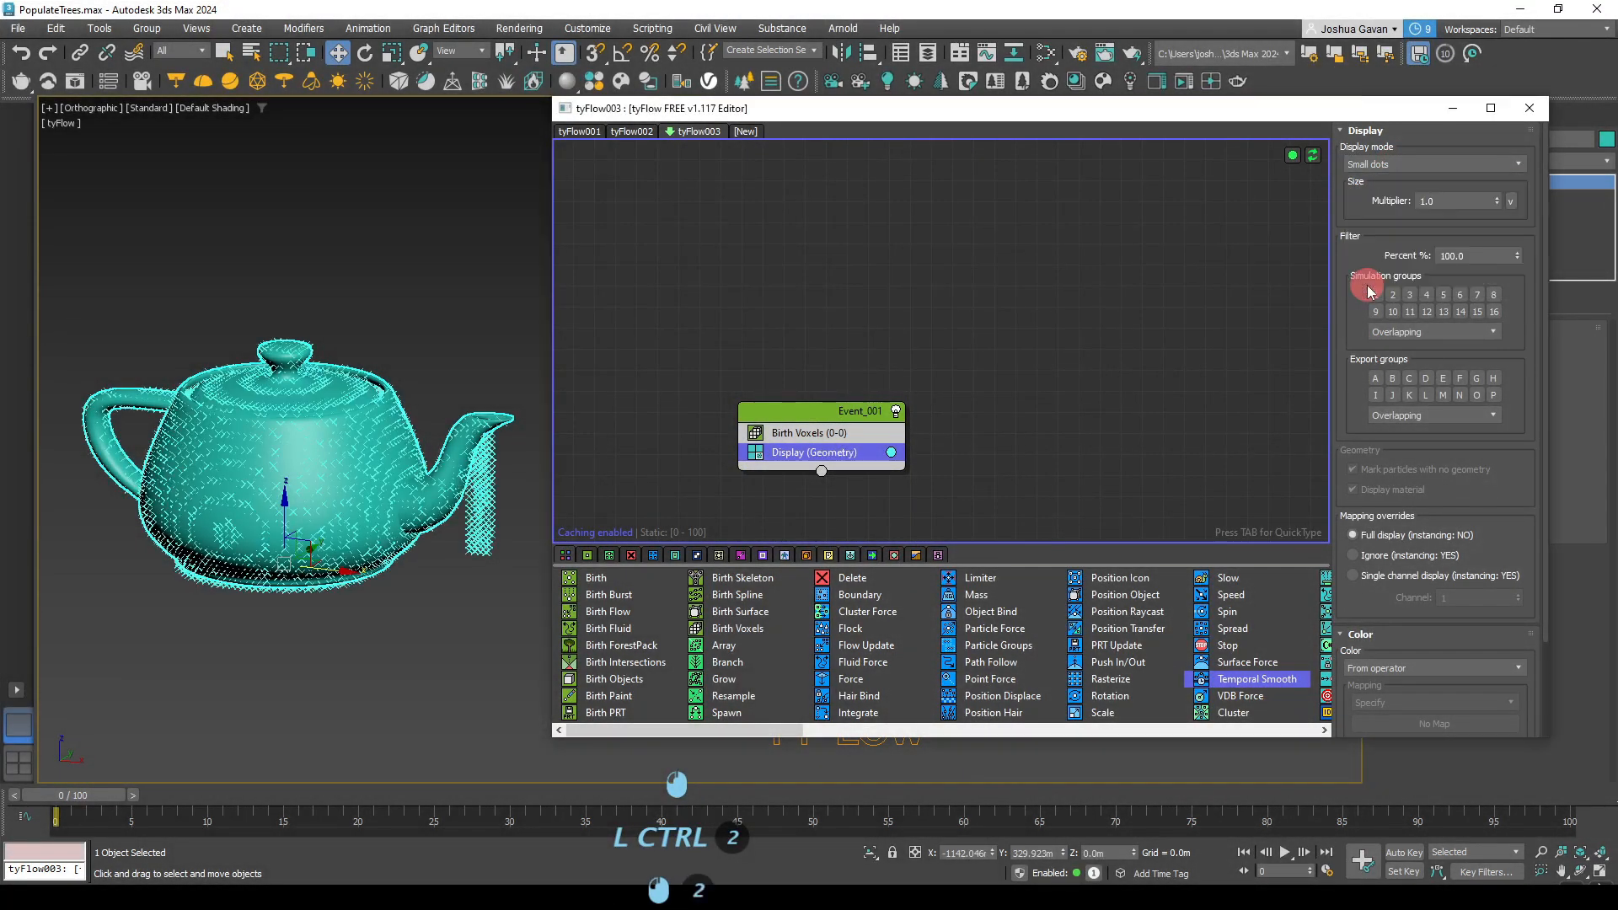
- Review the Birth Voxels source object list and the Display operator's settings
click(807, 433)
key(ctrl)
key(ctrl)
key(ctrl)
key(ctrl)
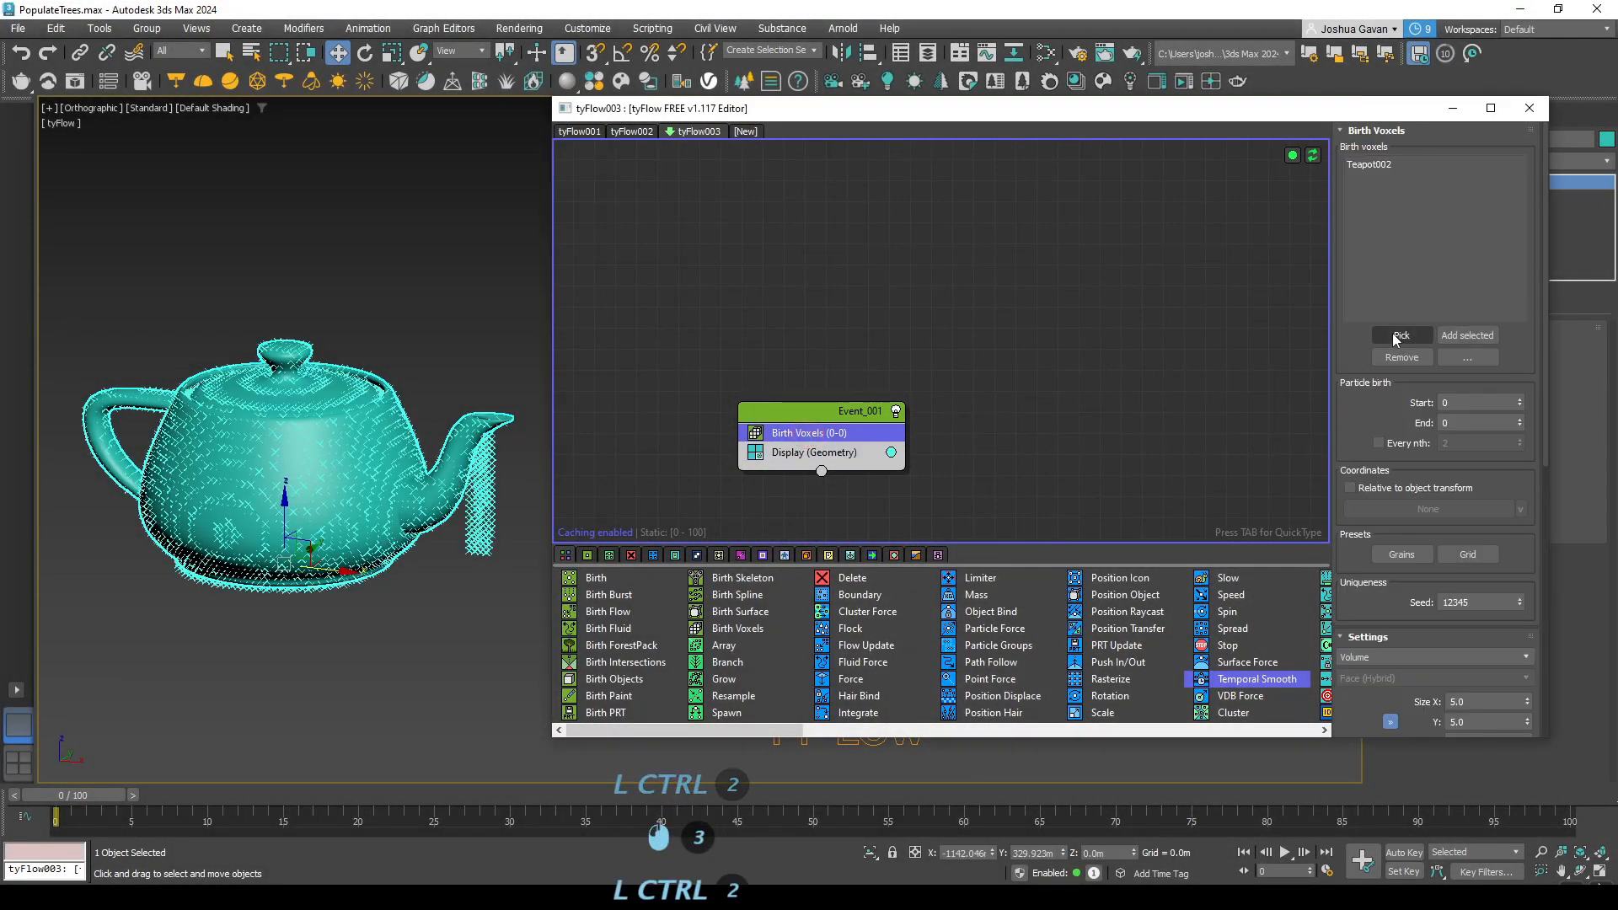
click(1391, 255)
click(1372, 172)
key(ctrl)
key(ctrl)
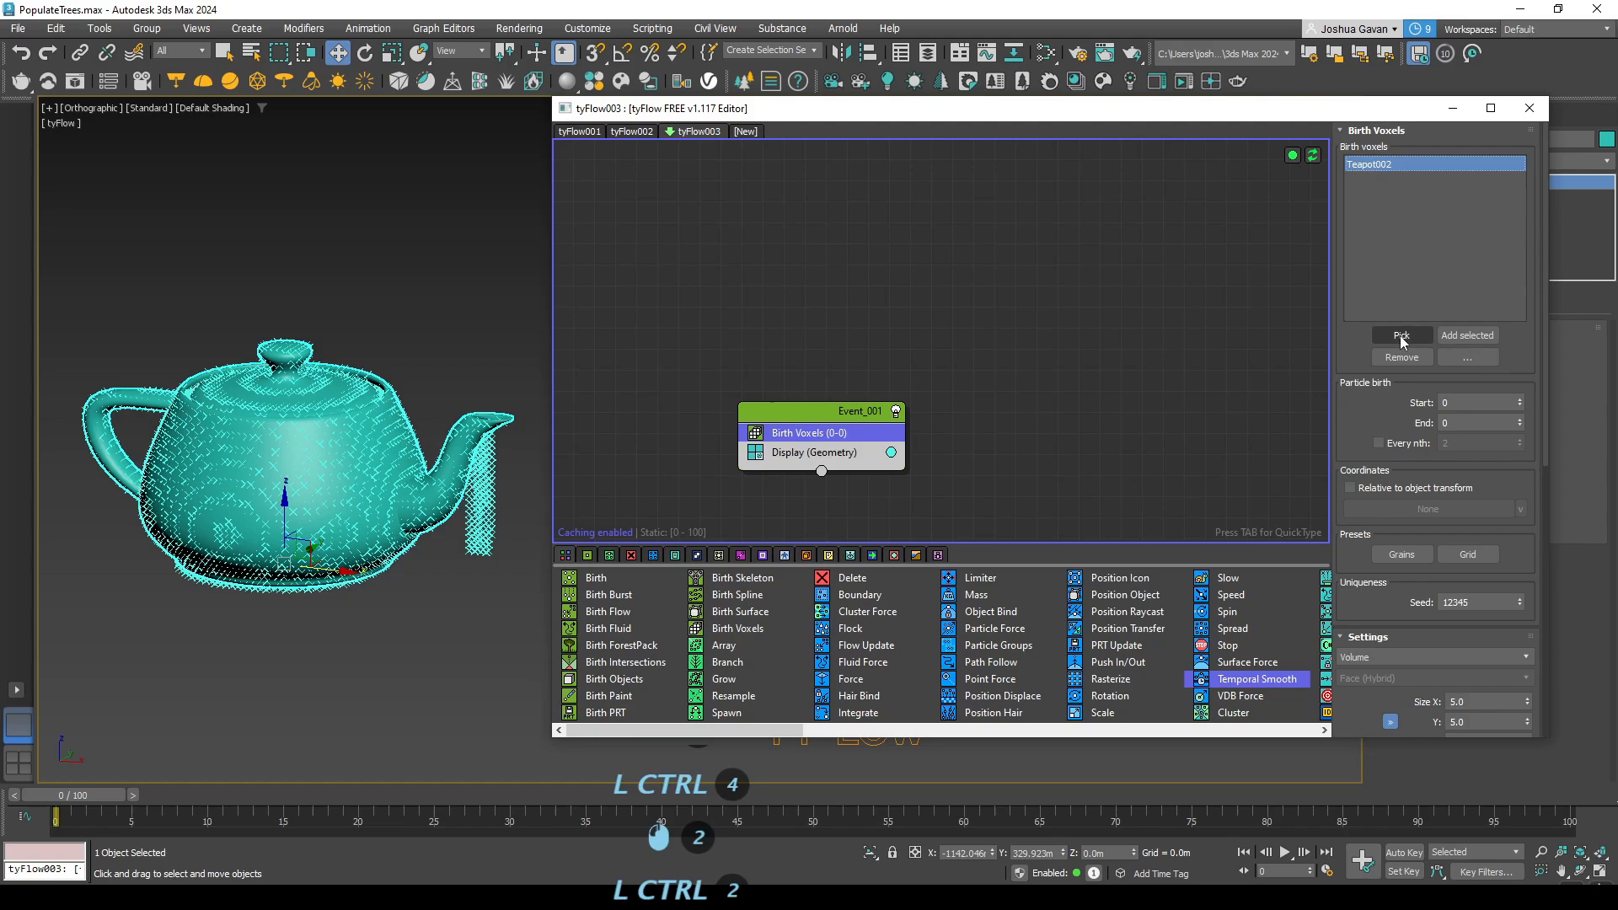
click(799, 454)
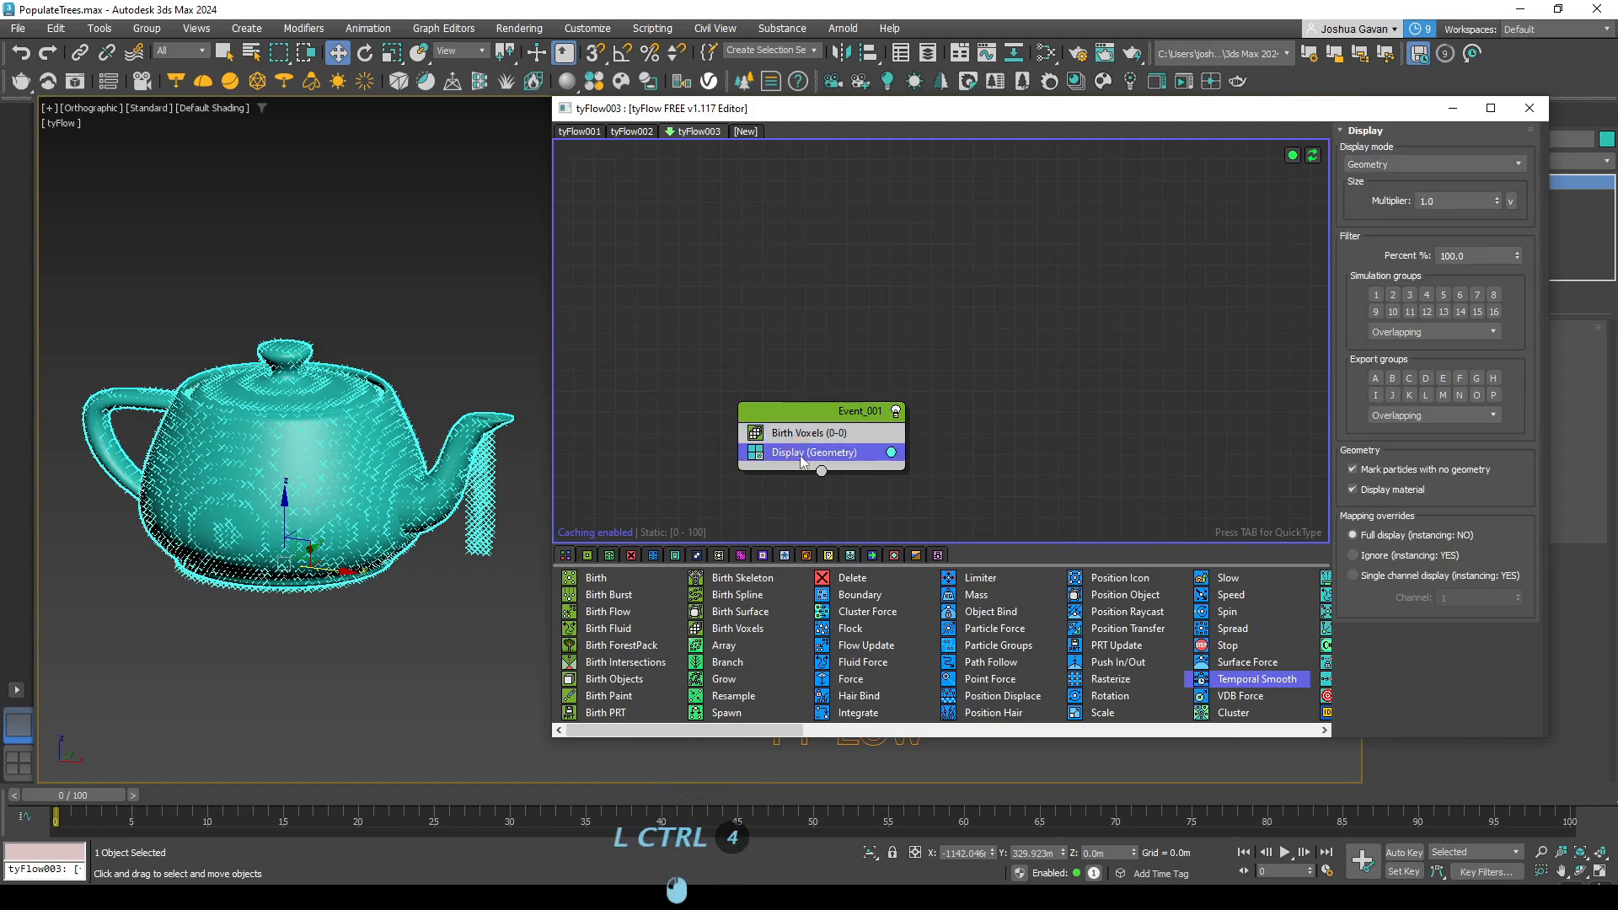
click(802, 438)
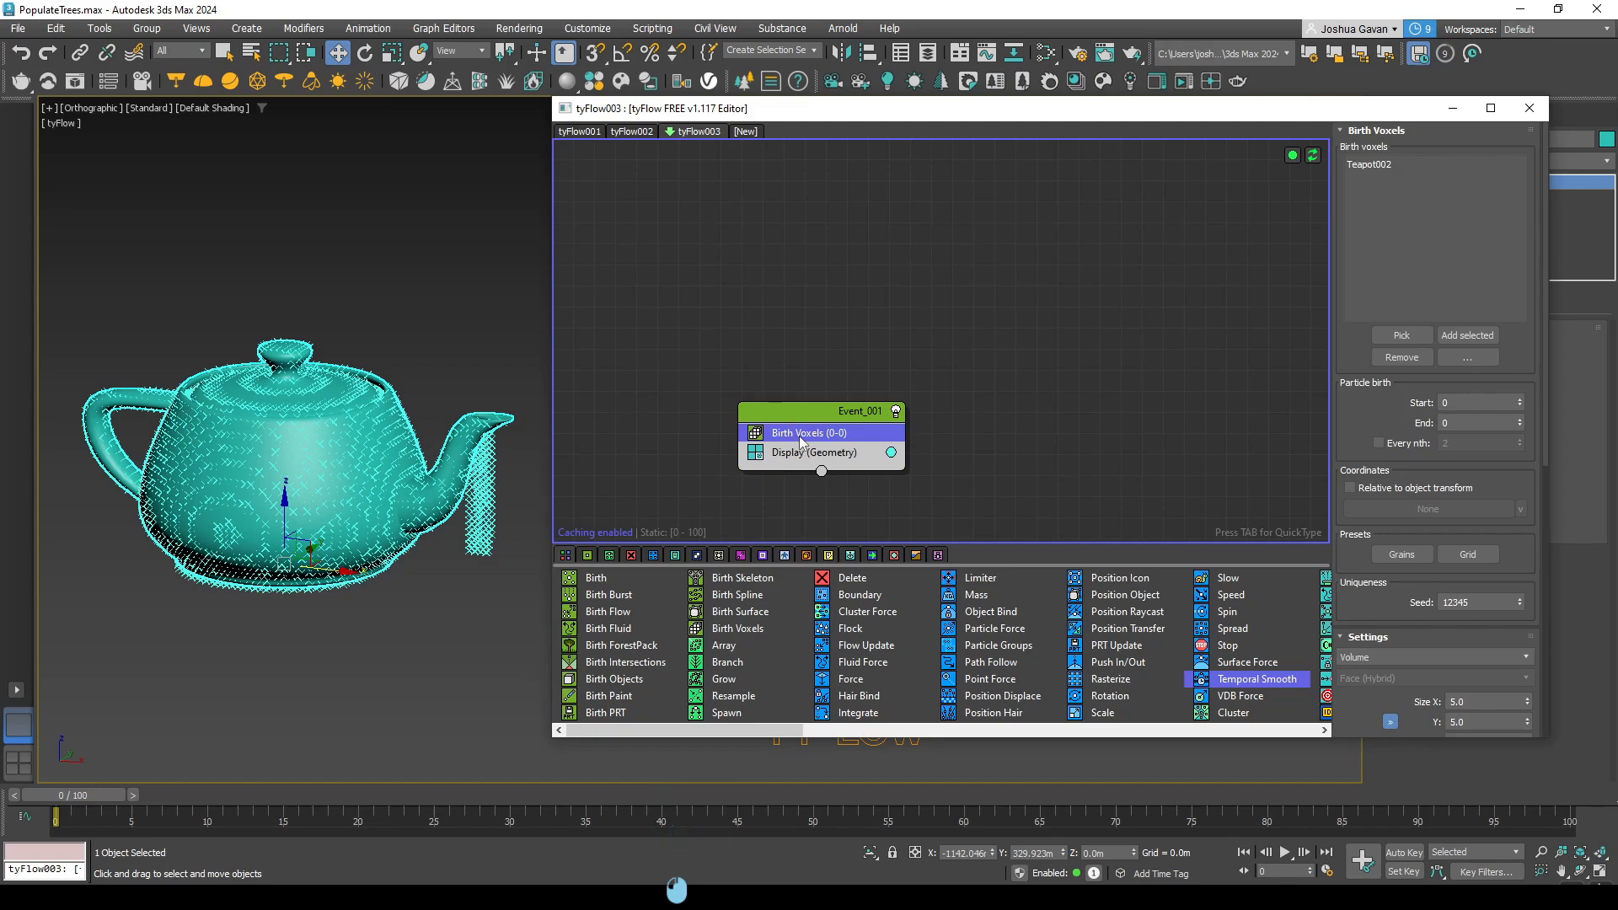
- Add a Shape operator to the event between Birth Voxels and Display
key(Tab)
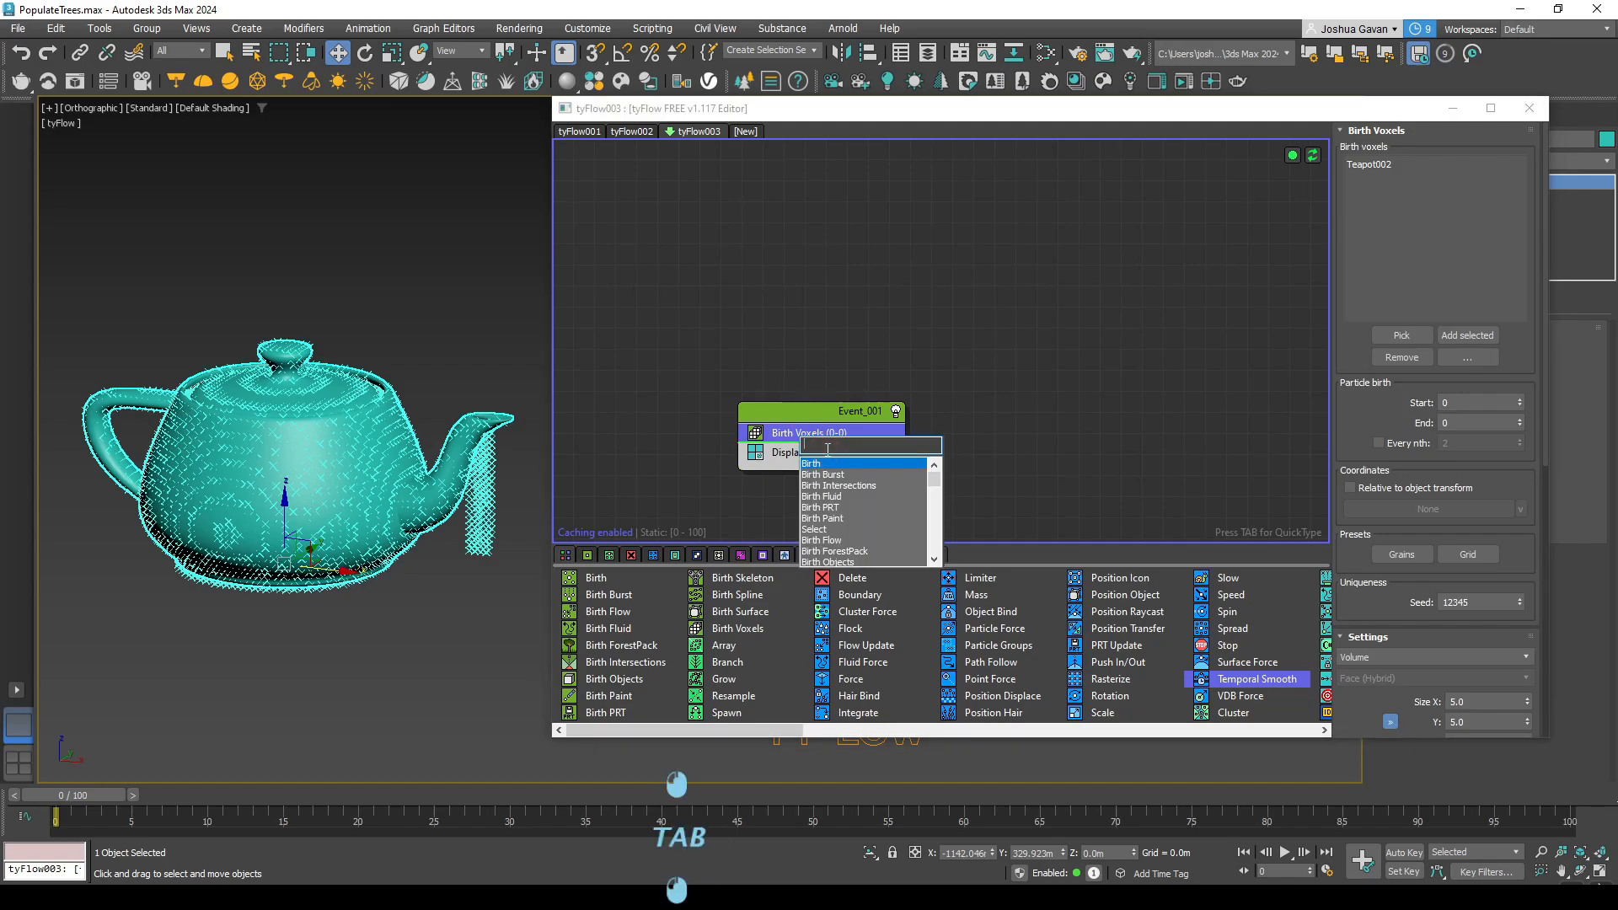
text(s)
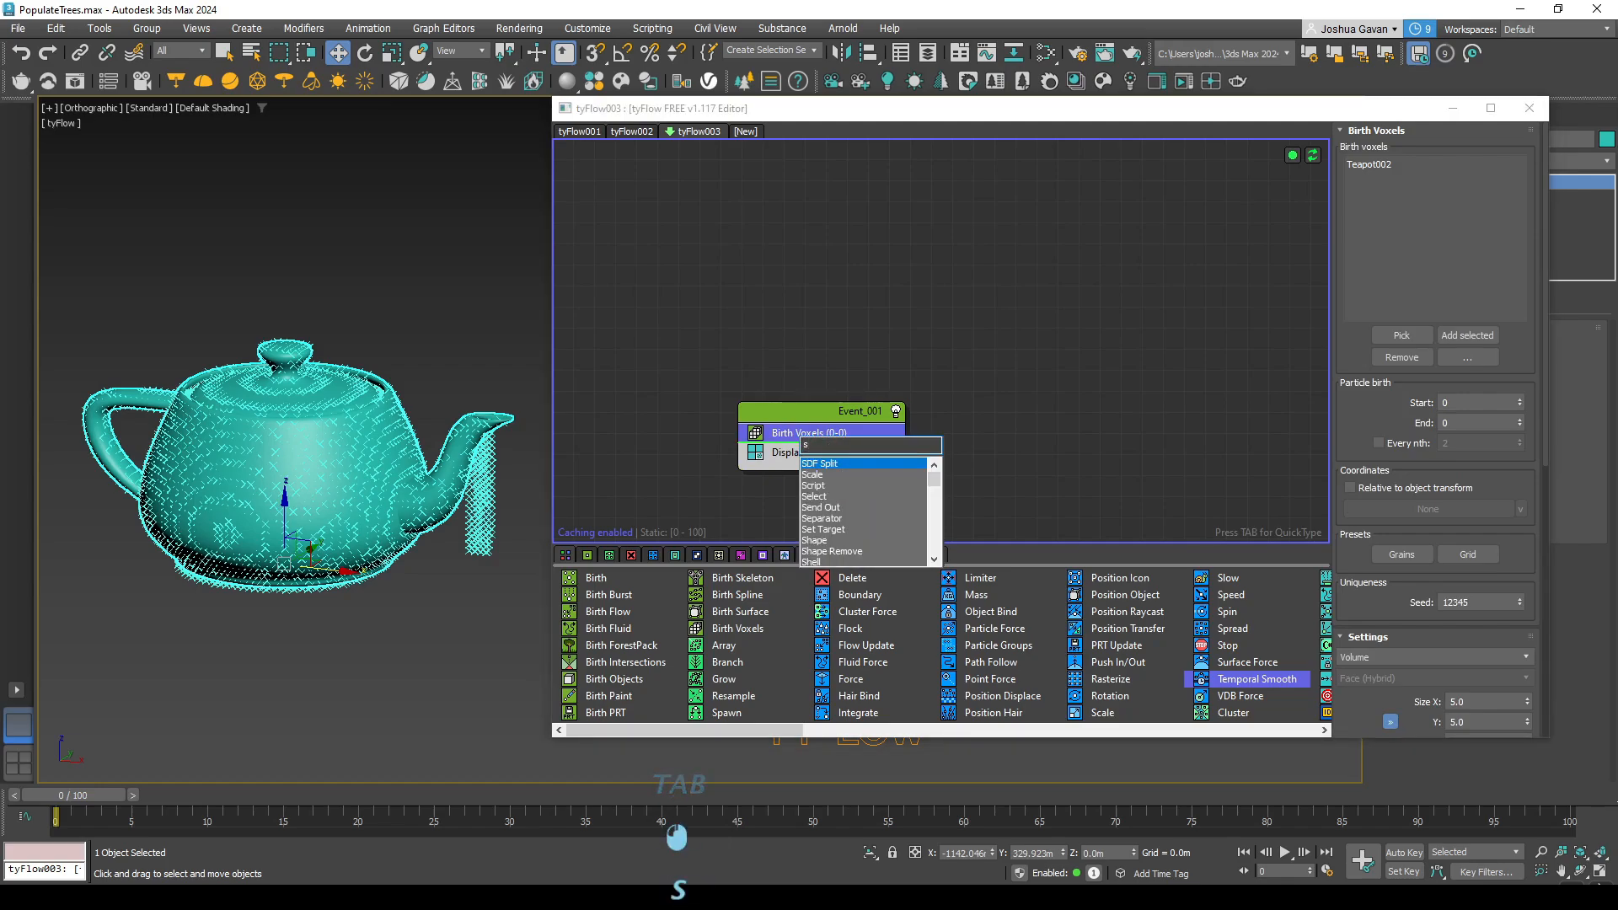
text(ha)
click(829, 464)
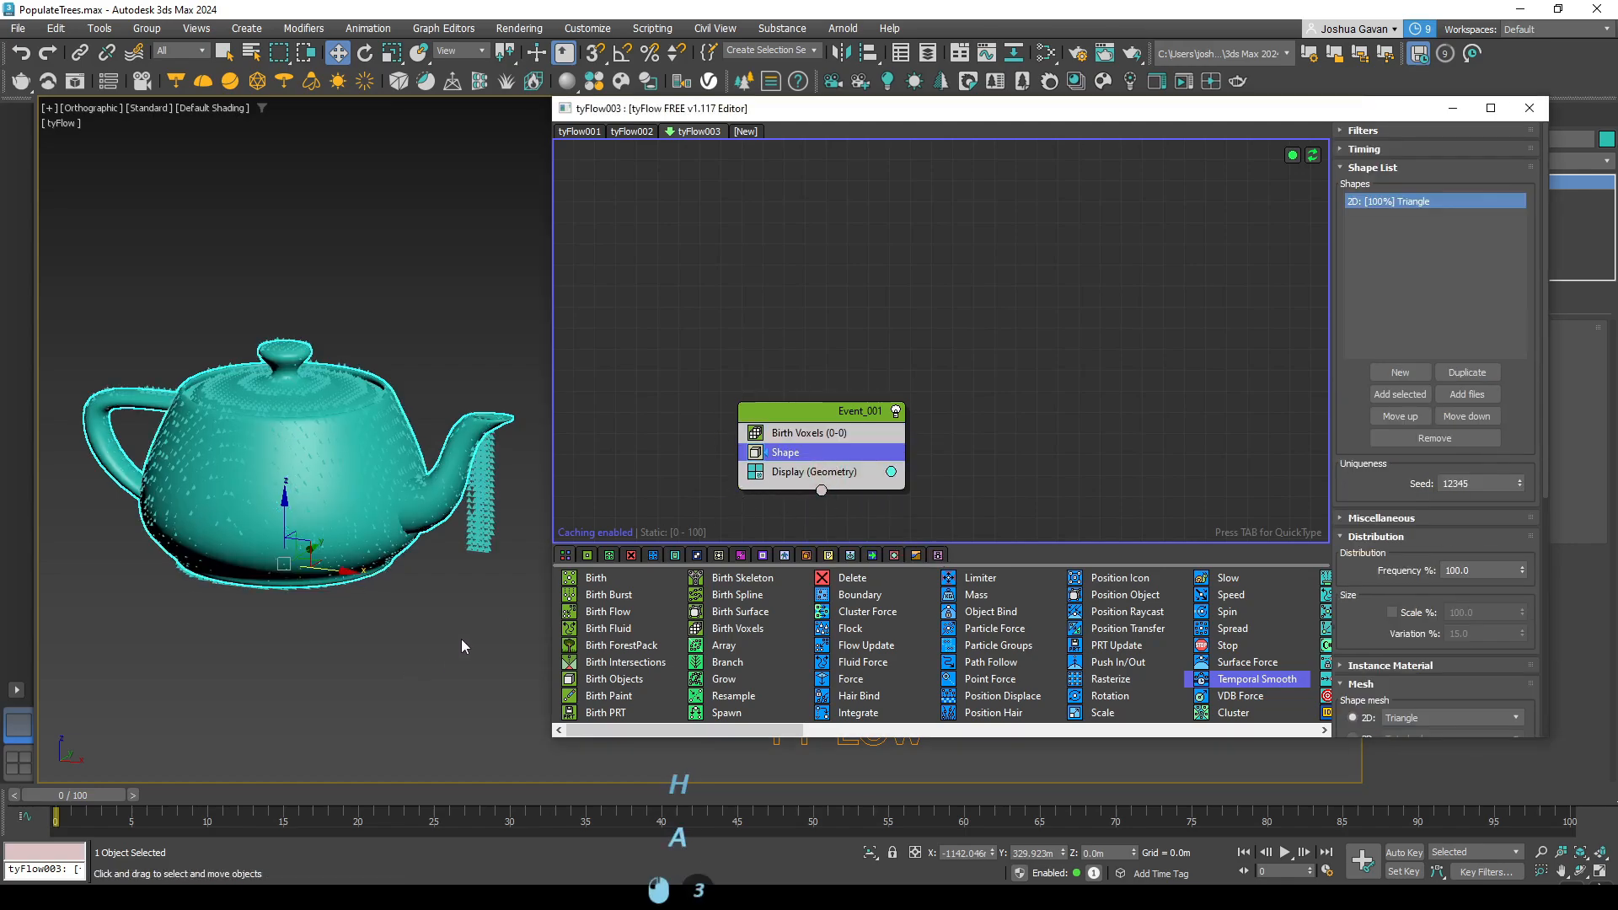
- Remove the default 2D triangle from the Shape operator's shape list and add a new shape entry
click(1412, 200)
click(1425, 439)
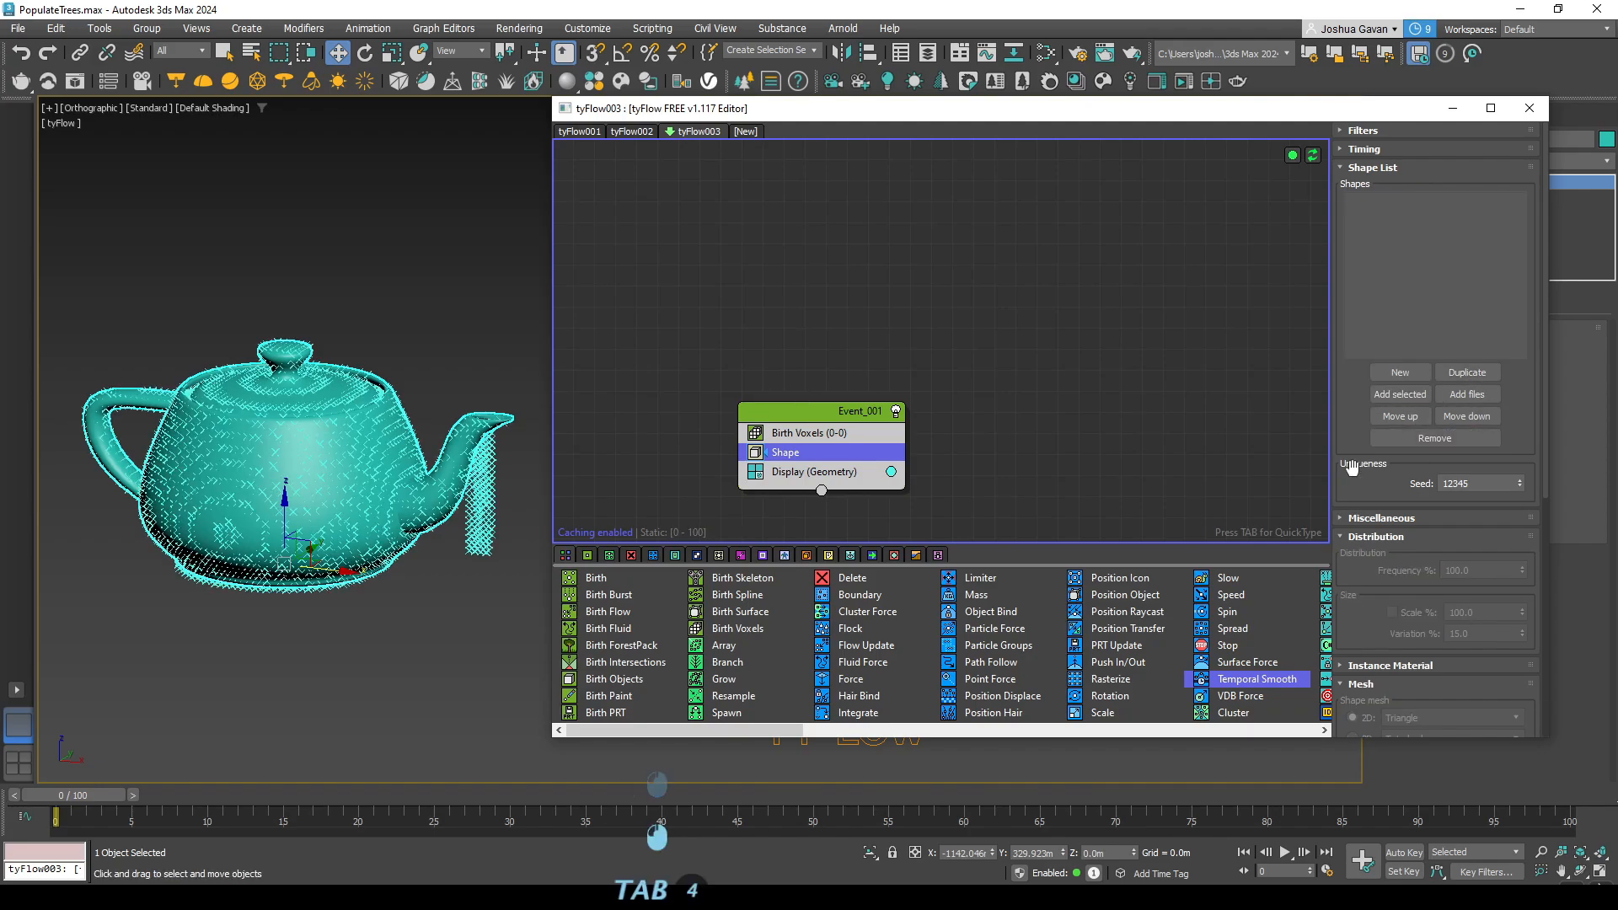
scroll(1352, 468, down, 6)
scroll(1353, 467, down, 13)
scroll(1355, 476, up, 13)
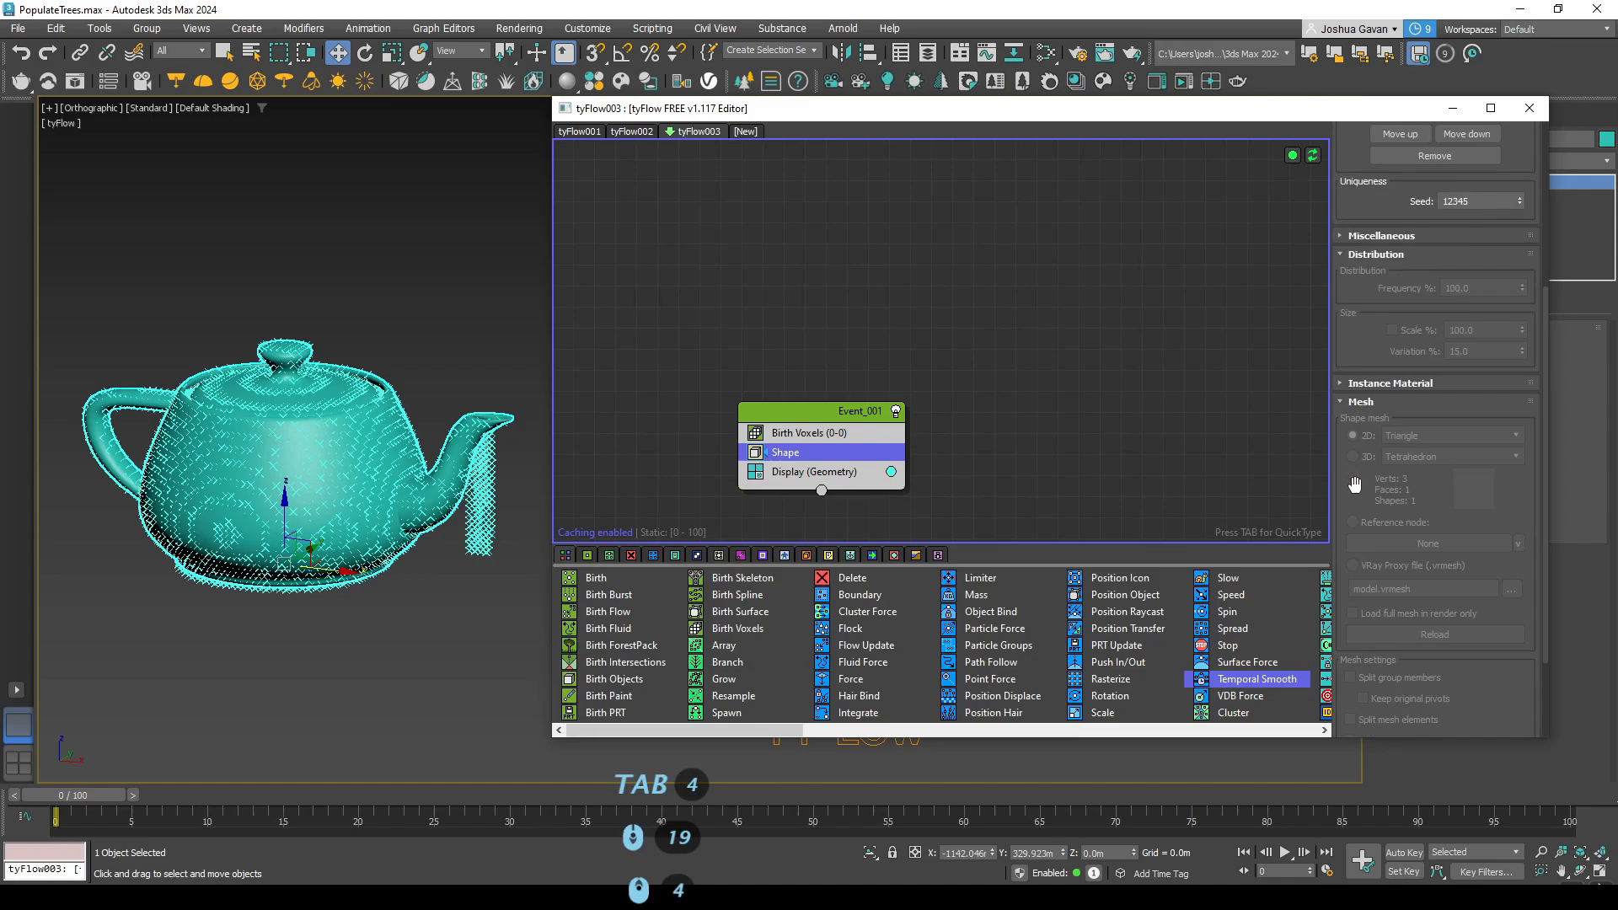
click(1396, 294)
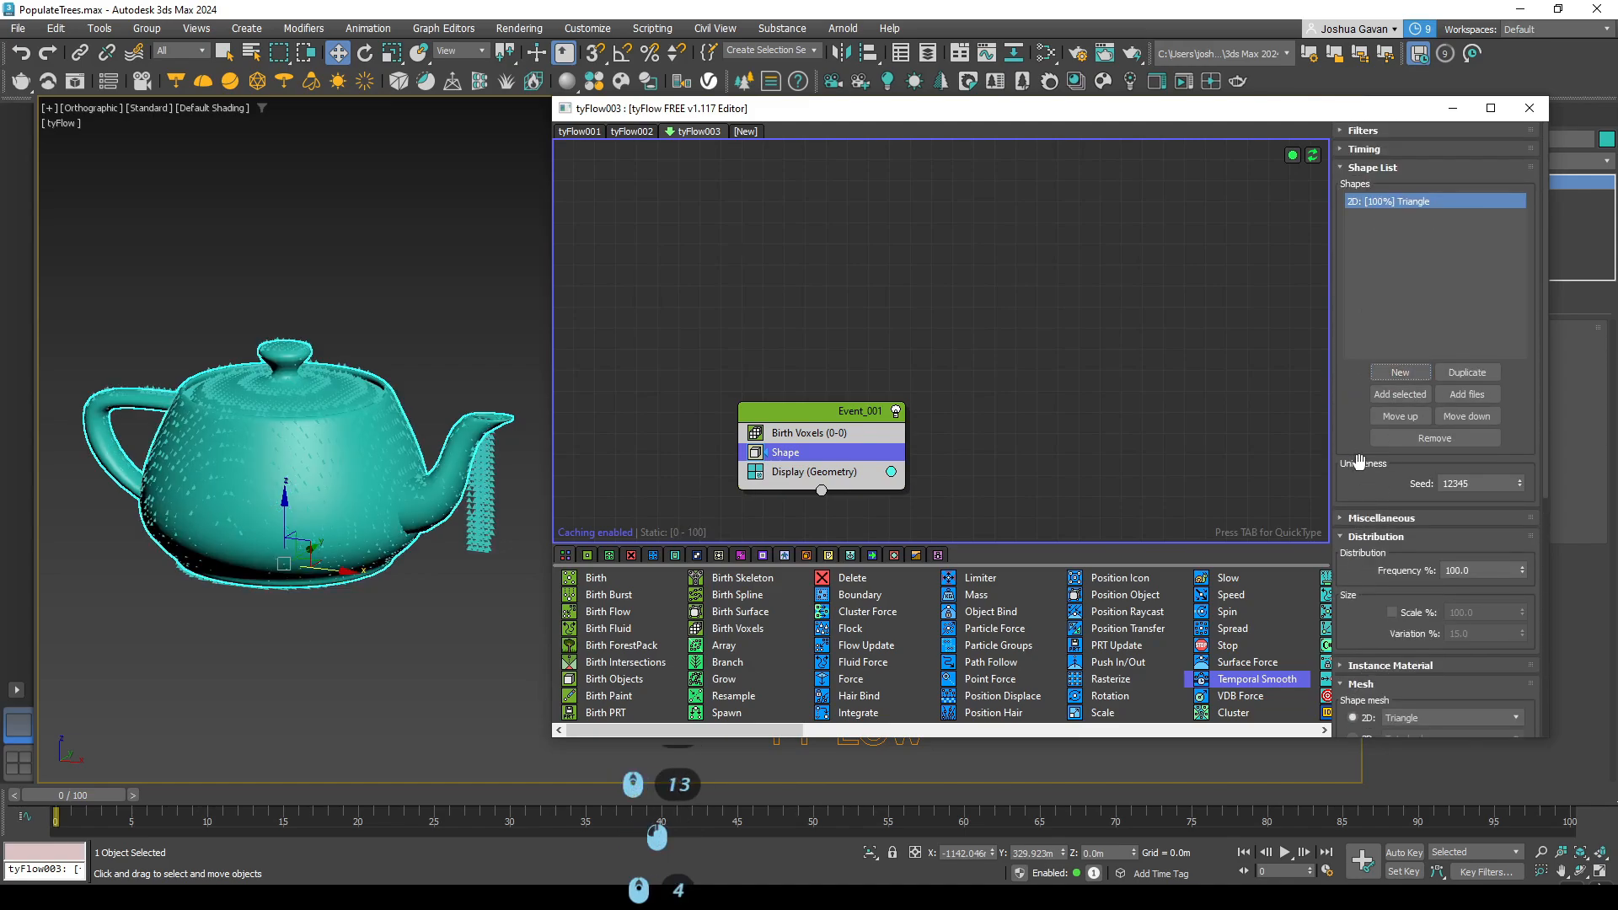
- Switch the shape mesh from 2D to 3D, using Tetrahedron
scroll(1357, 455, down, 13)
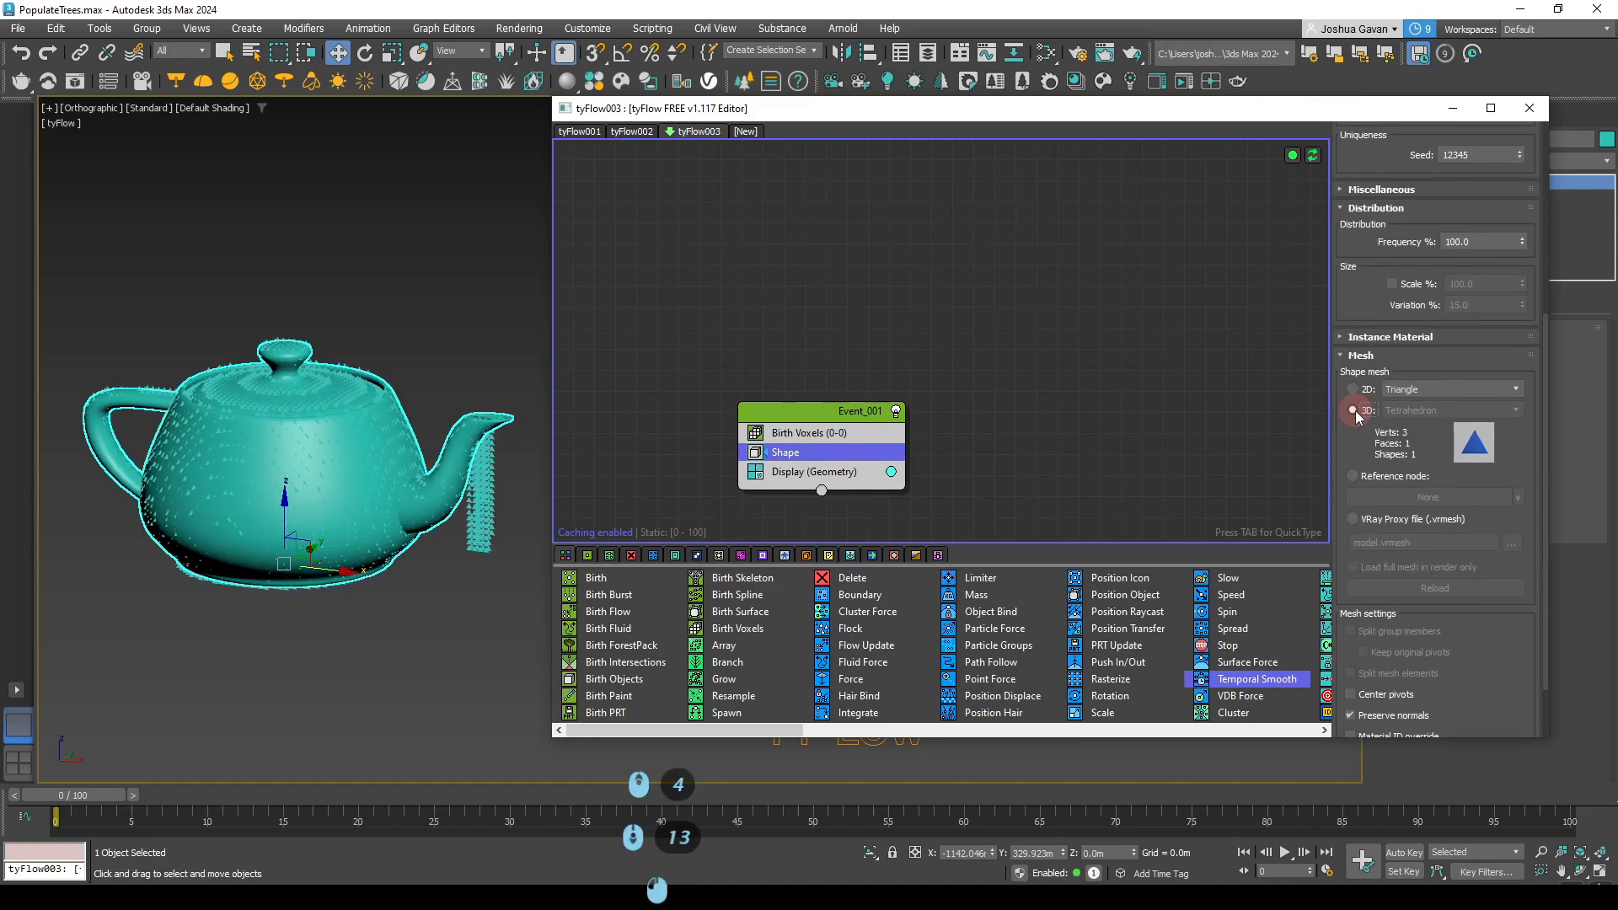
click(1353, 411)
key(Tab)
key(Tab)
key(ctrl)
key(ctrl)
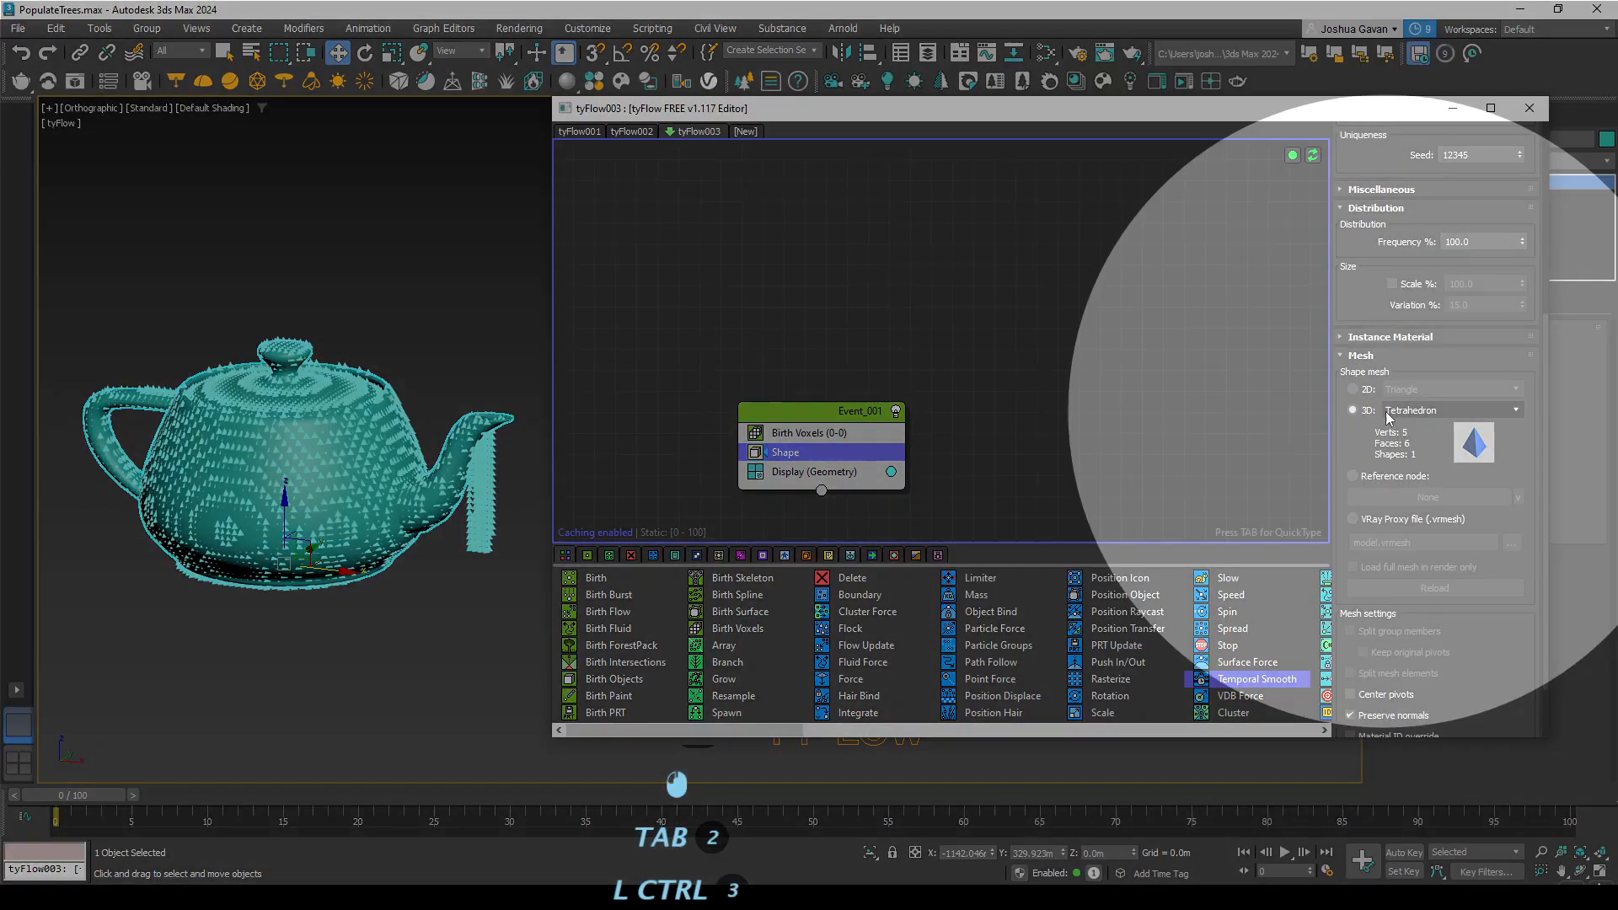
- Set the Shape operator's 3D mesh to Cube and inspect the voxelized teapot
click(1403, 412)
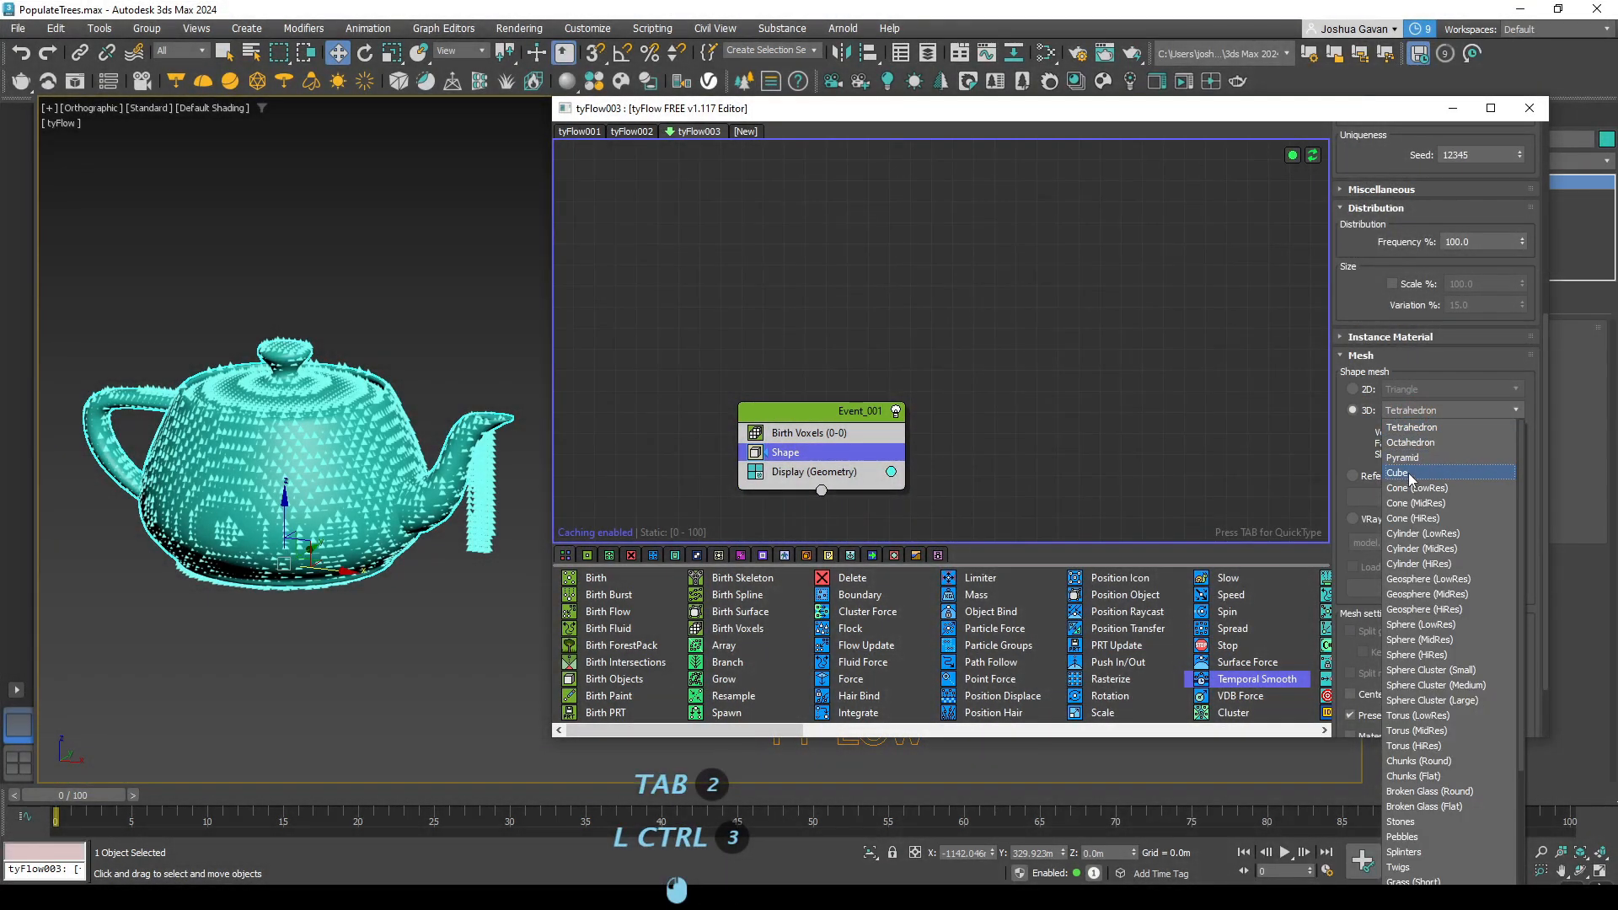
click(1411, 474)
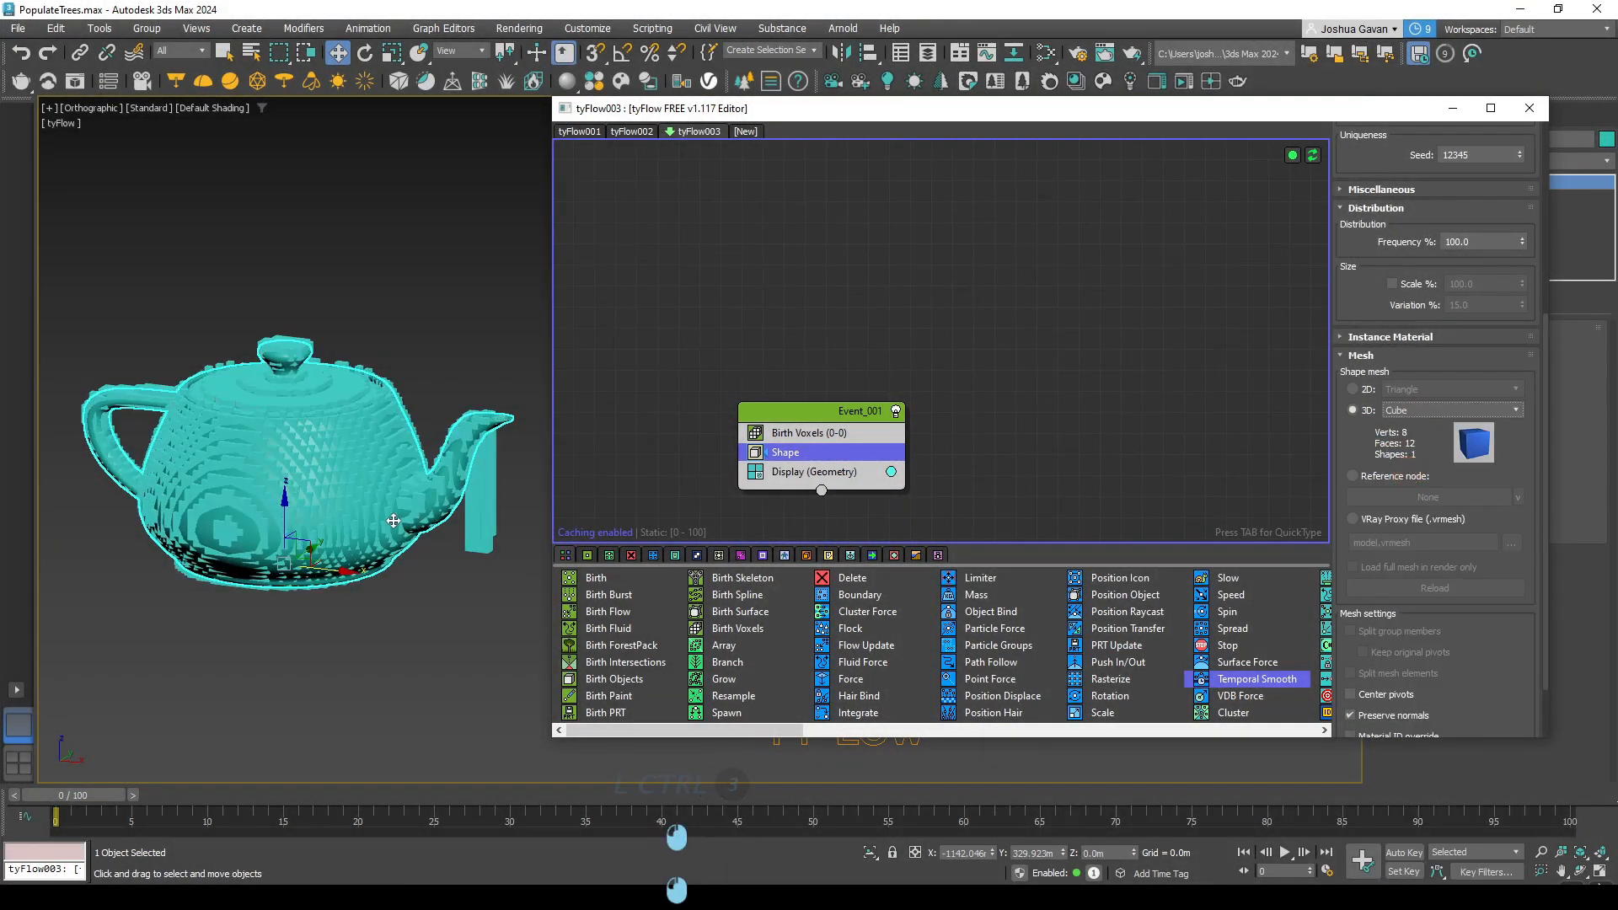
alt+middle_drag(393, 524, 321, 537)
click(321, 537)
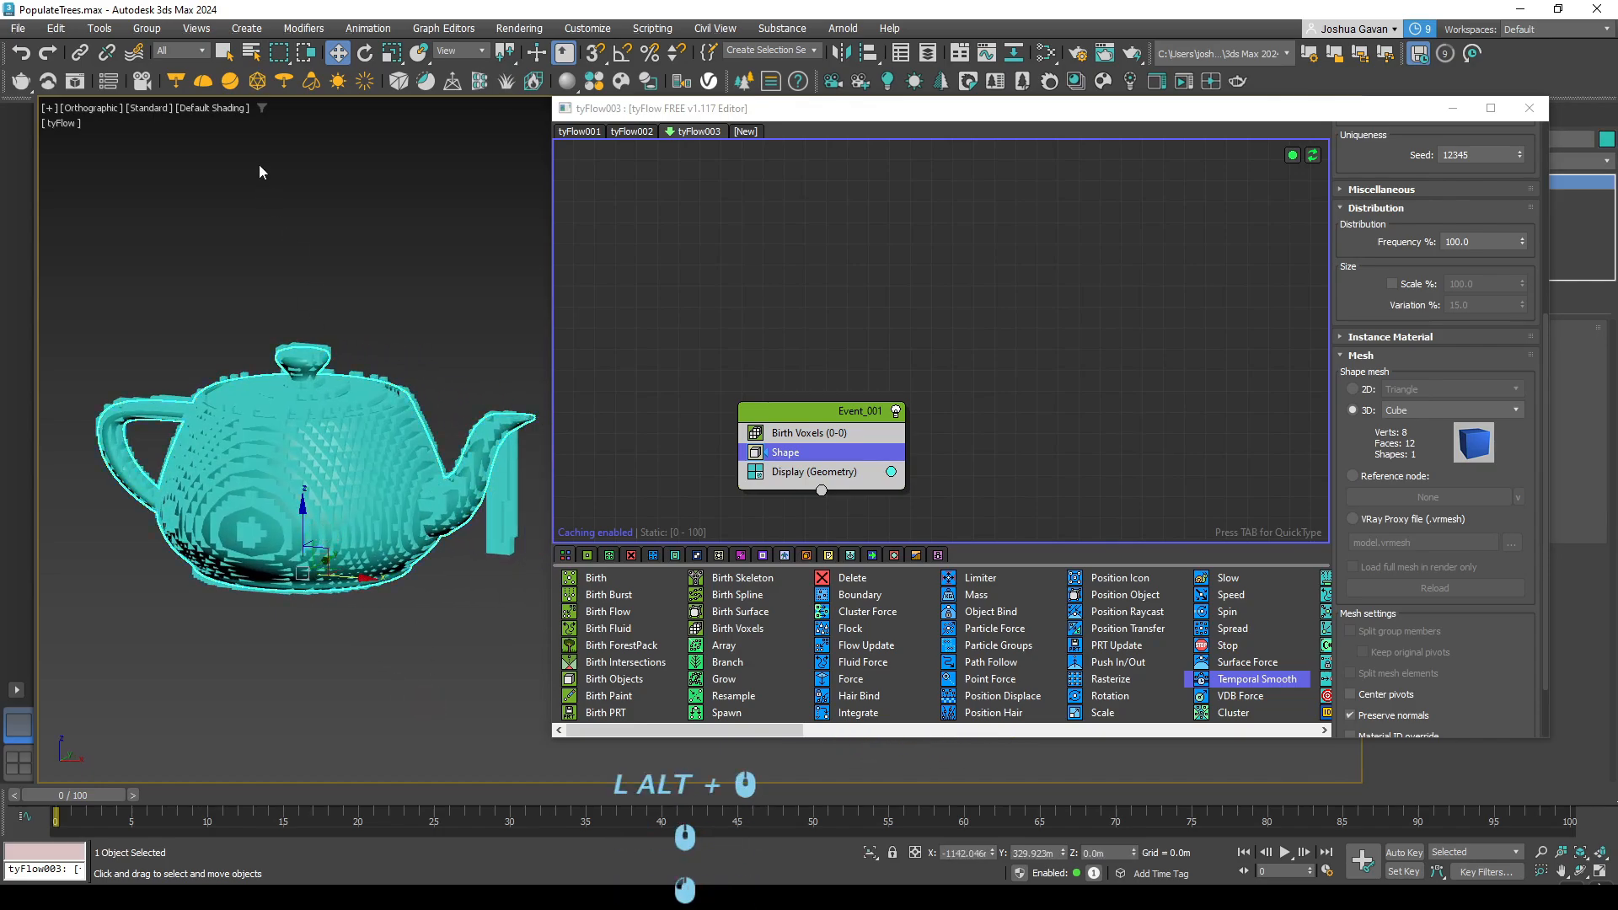
- Hide the source object Teapot002 through the Scene Explorer, then minimize the explorer
click(248, 29)
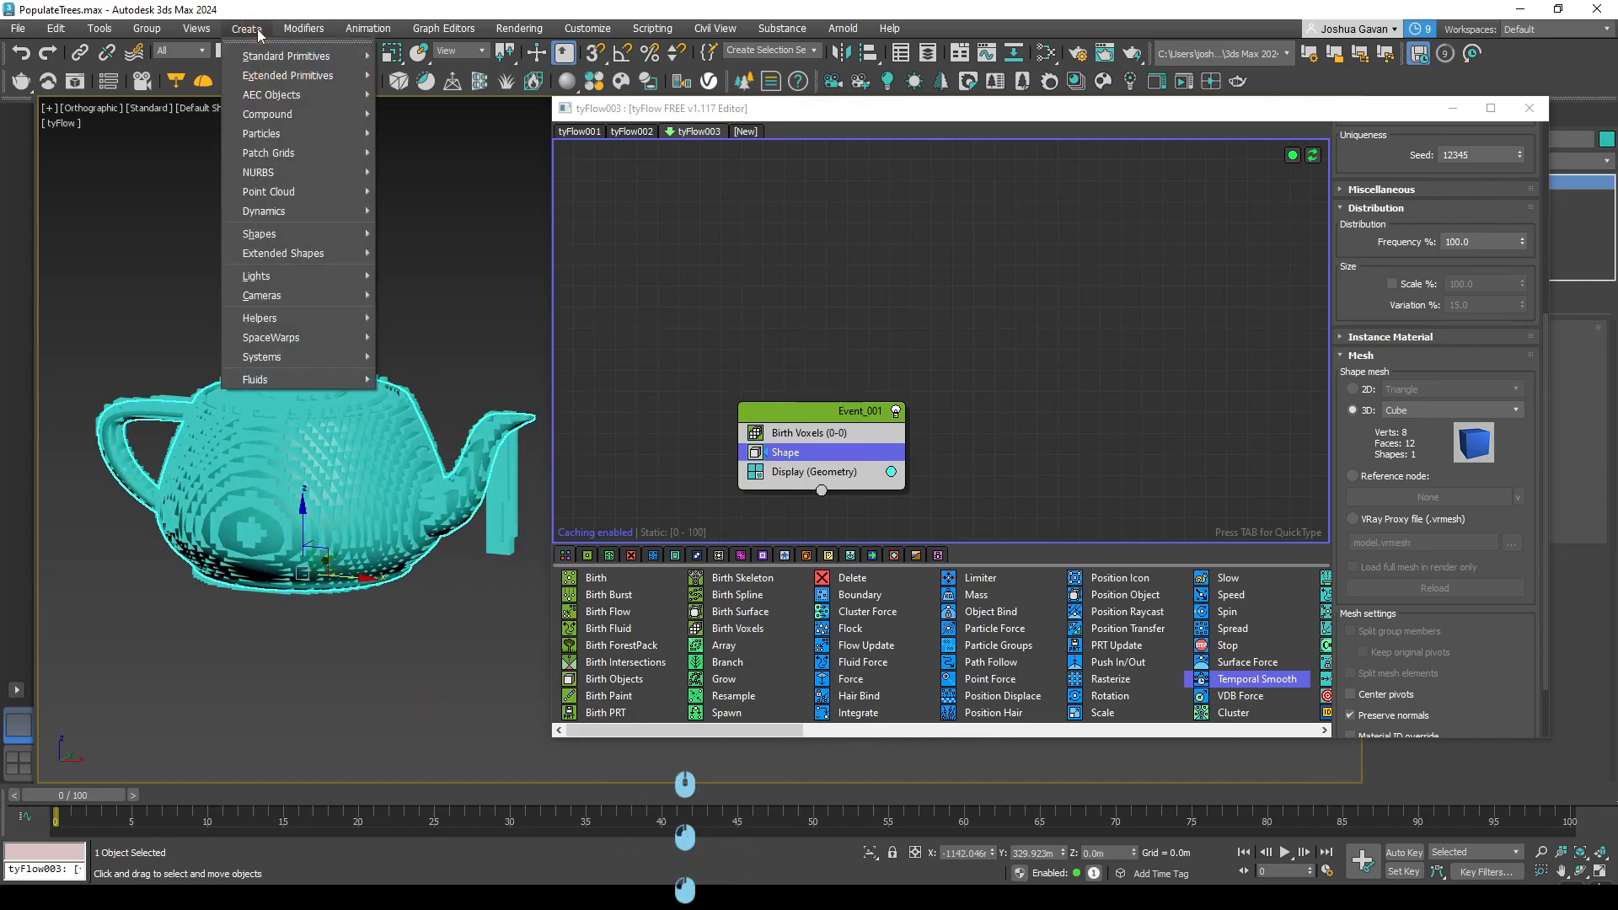
mouse_move(99, 35)
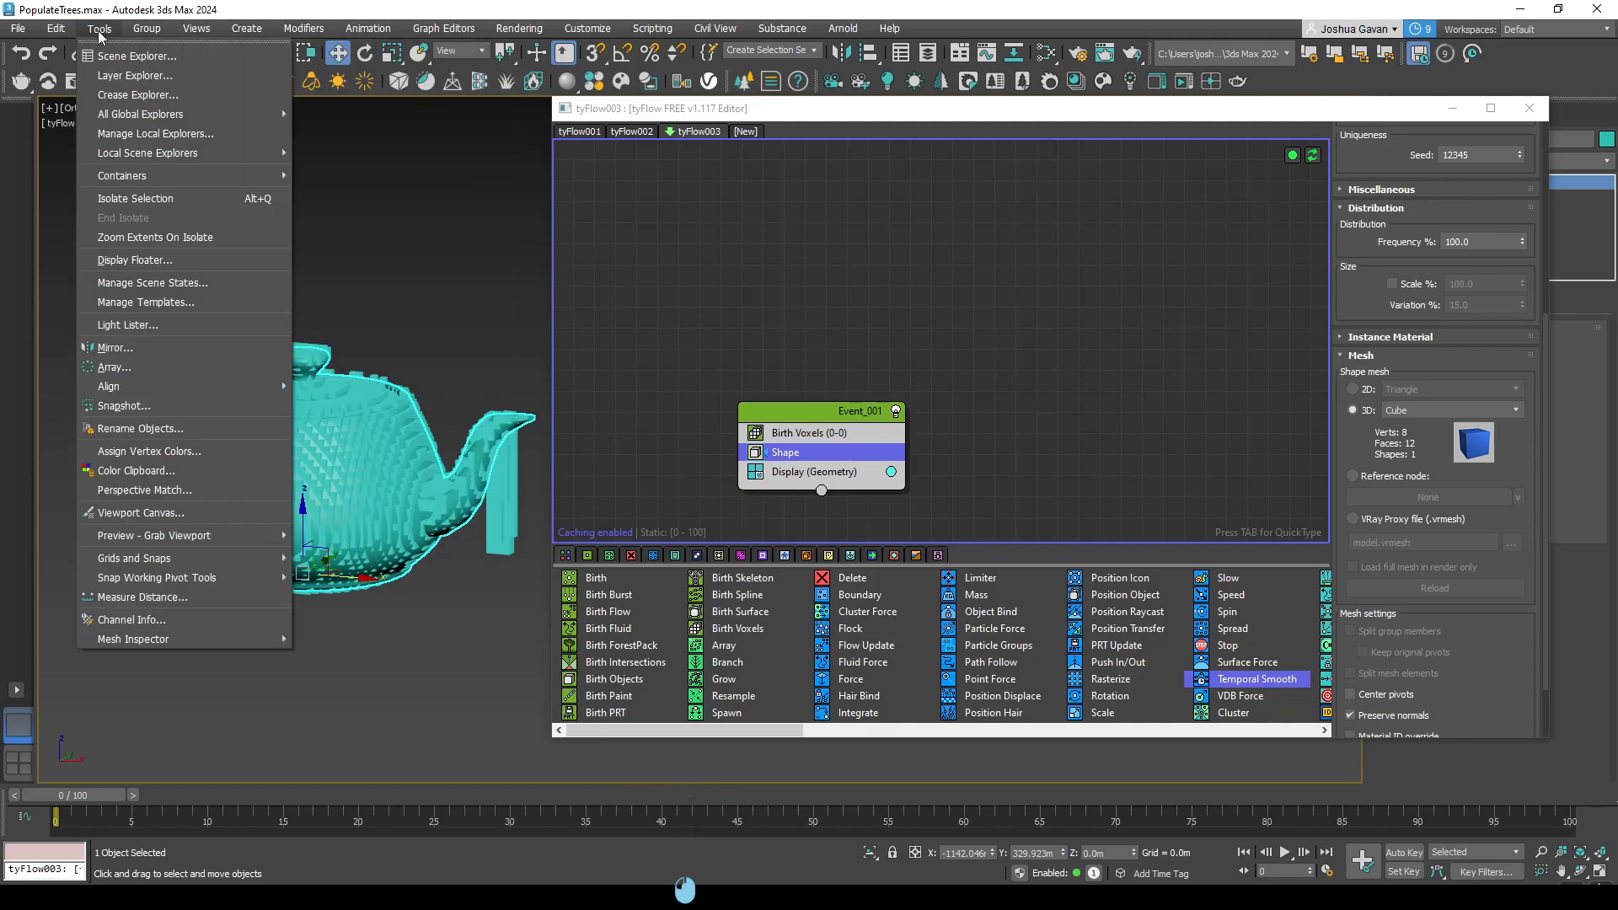
key(ctrl)
key(ctrl)
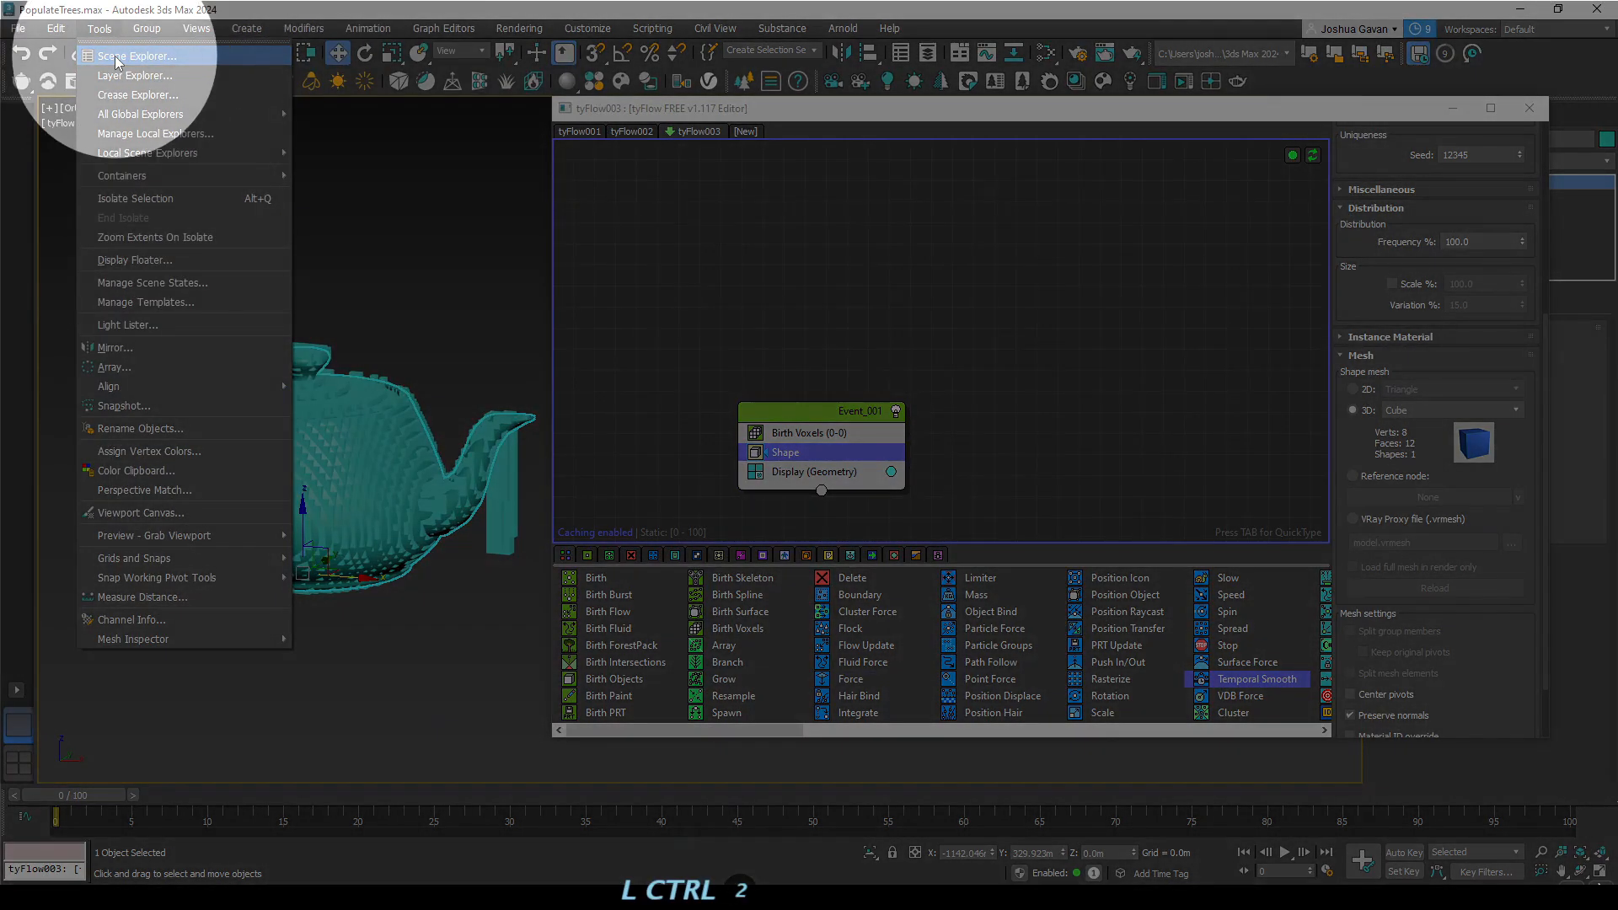
click(119, 57)
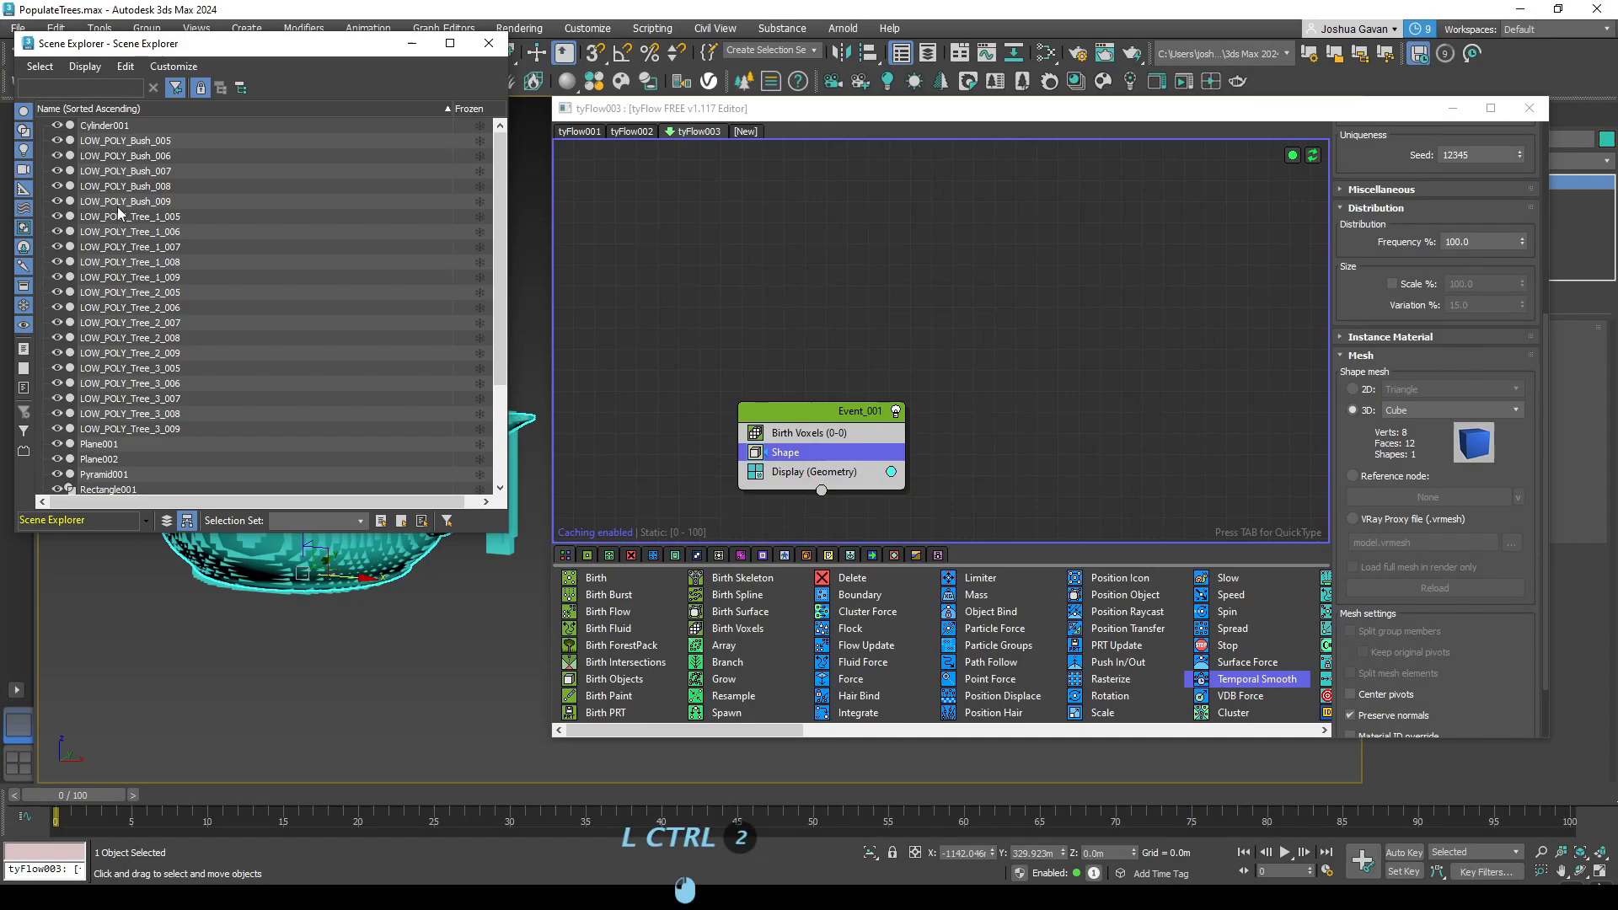
scroll(101, 270, down, 12)
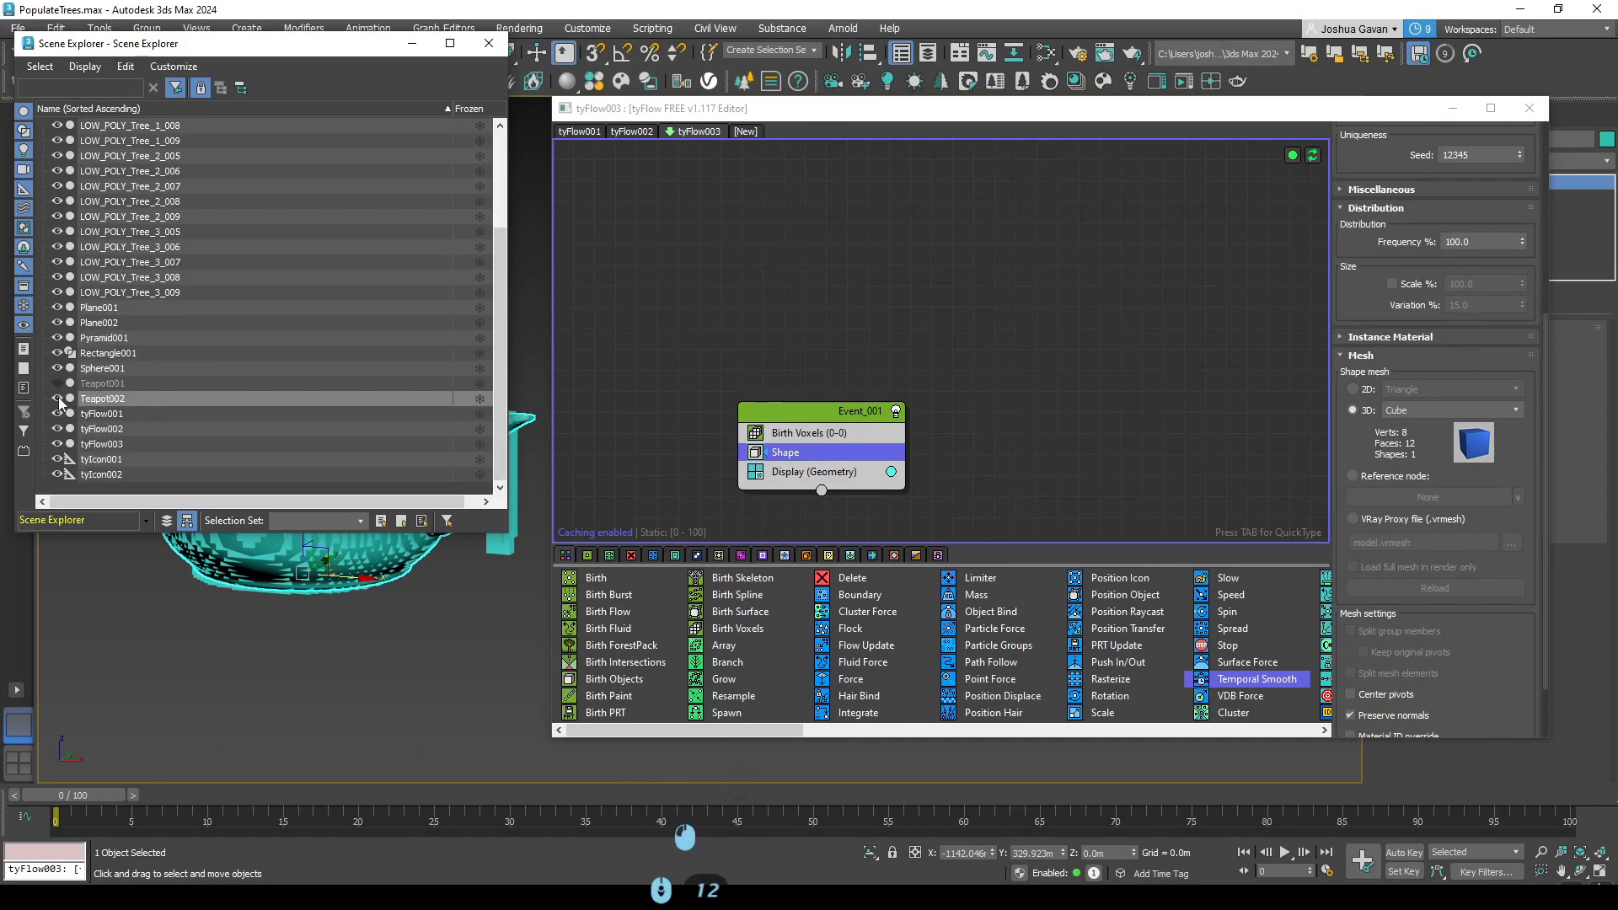
click(412, 43)
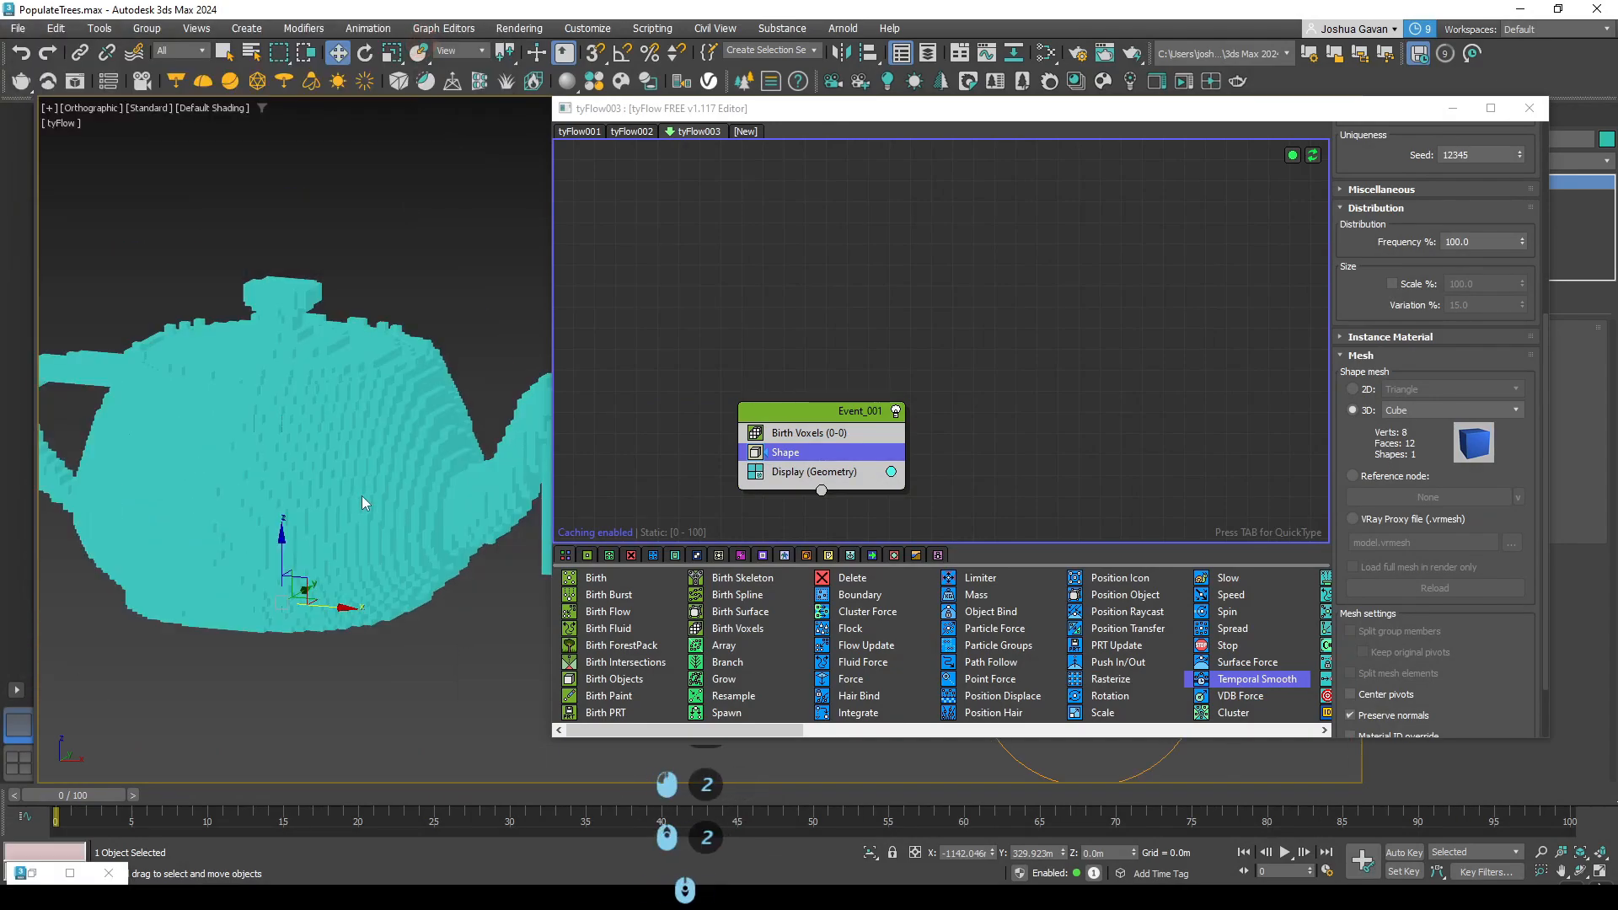
mouse_move(361, 498)
alt+middle_down()
mouse_move(289, 526)
mouse_move(393, 523)
mouse_move(337, 479)
mouse_move(400, 502)
mouse_move(335, 494)
mouse_move(376, 518)
mouse_move(359, 524)
alt+middle_up()
- Try the Stones 3D mesh in the Shape operator and inspect the particles up close
click(784, 435)
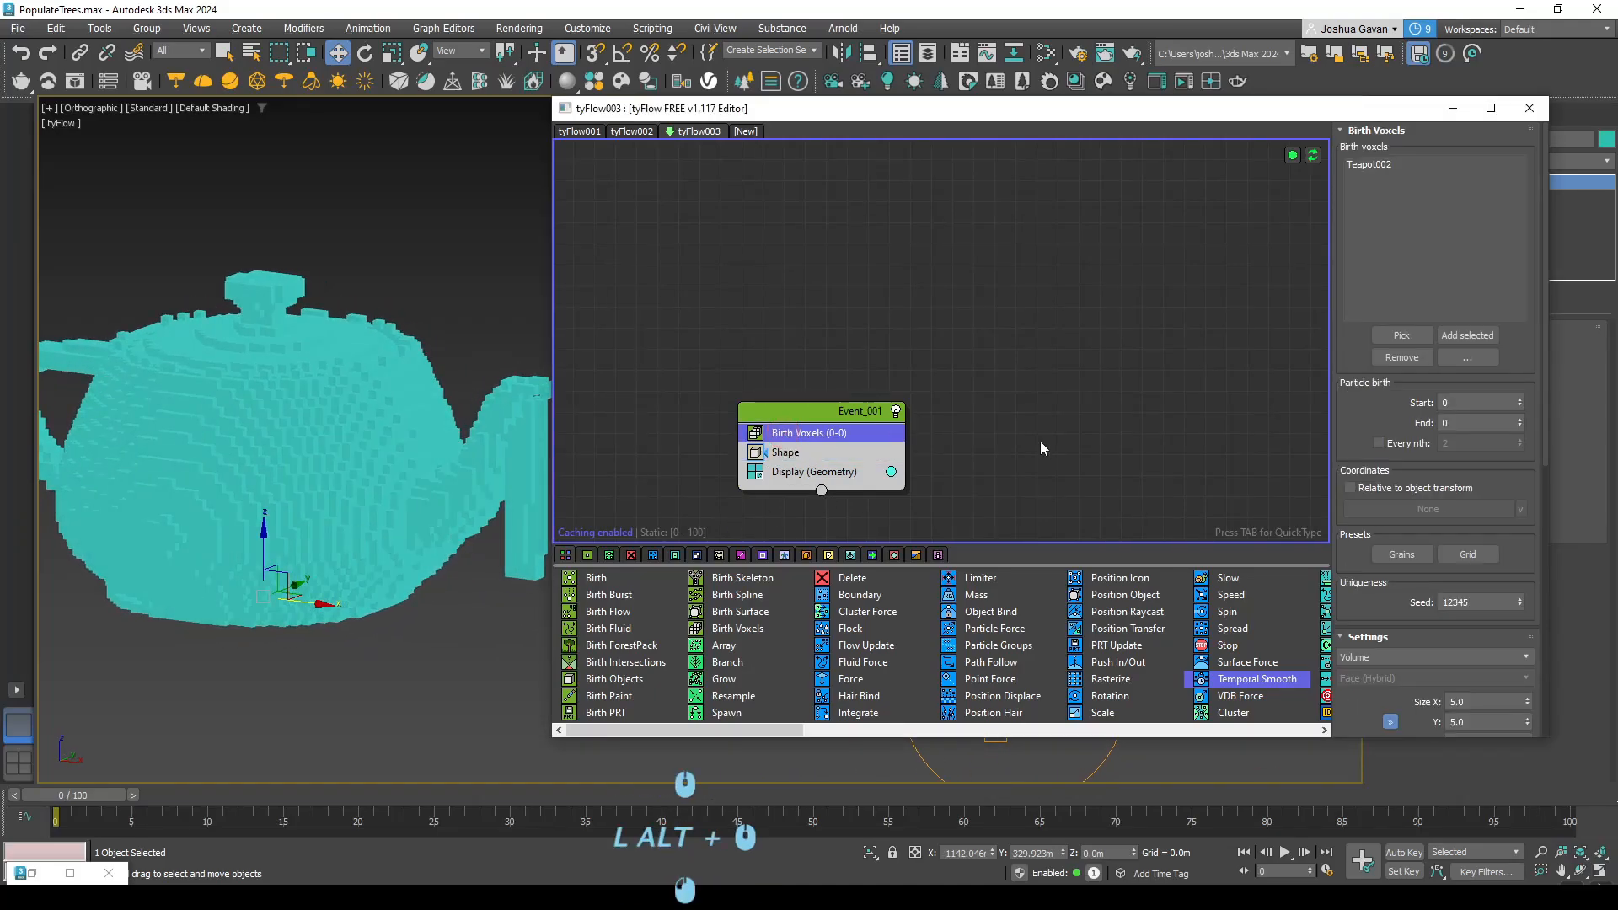
click(821, 455)
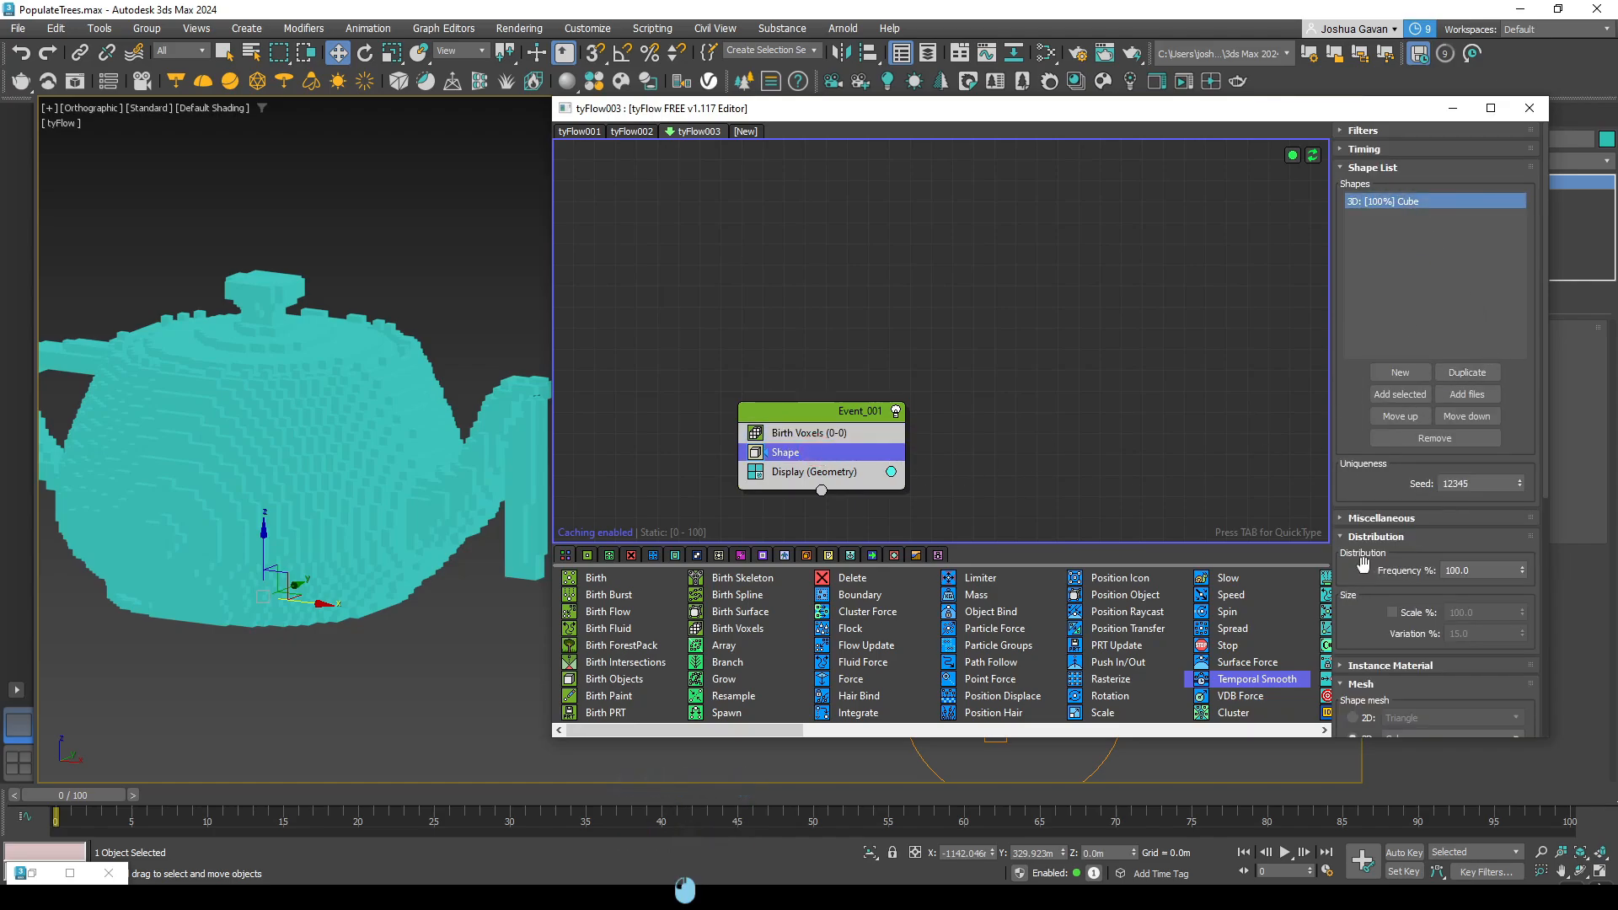
scroll(1363, 563, down, 5)
click(1466, 486)
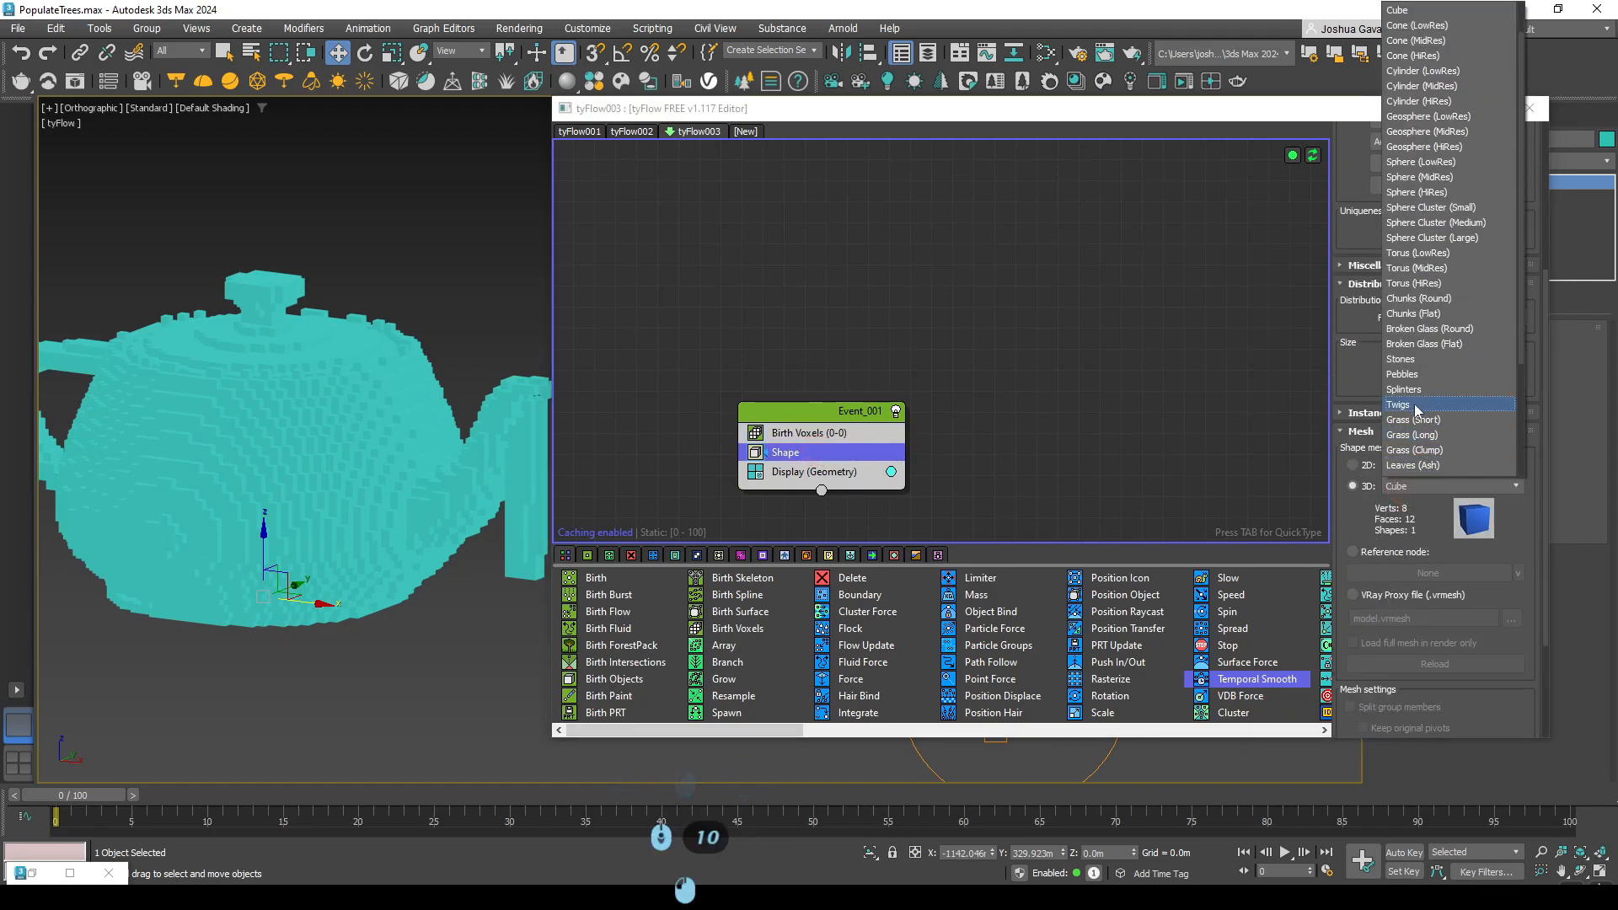
scroll(1421, 430, down, 9)
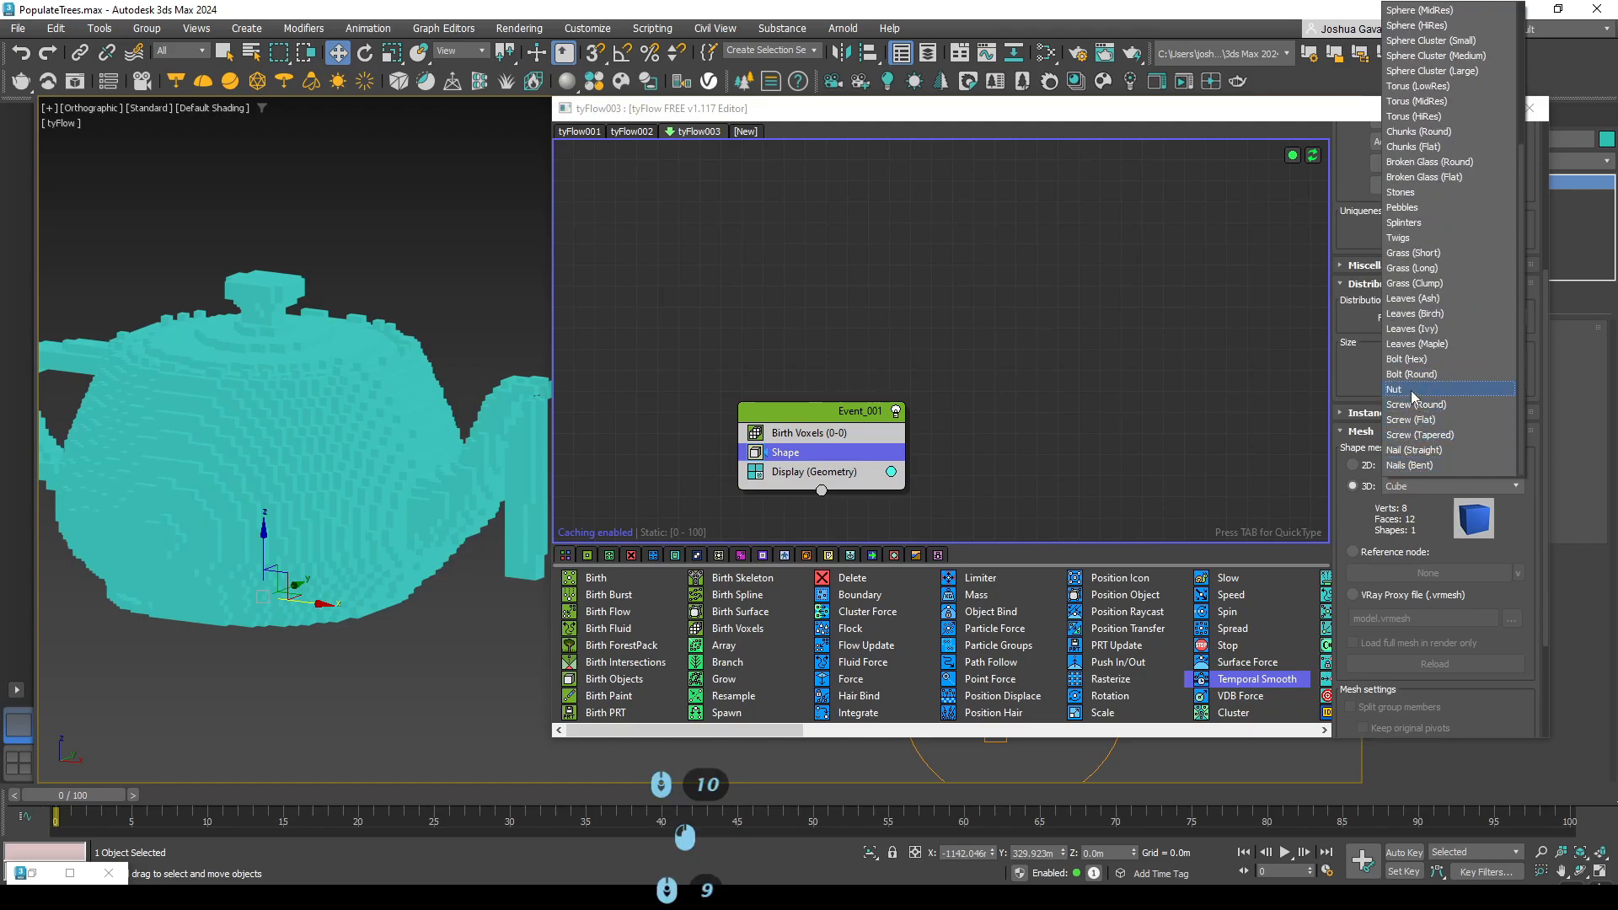
click(1401, 192)
scroll(338, 444, up, 5)
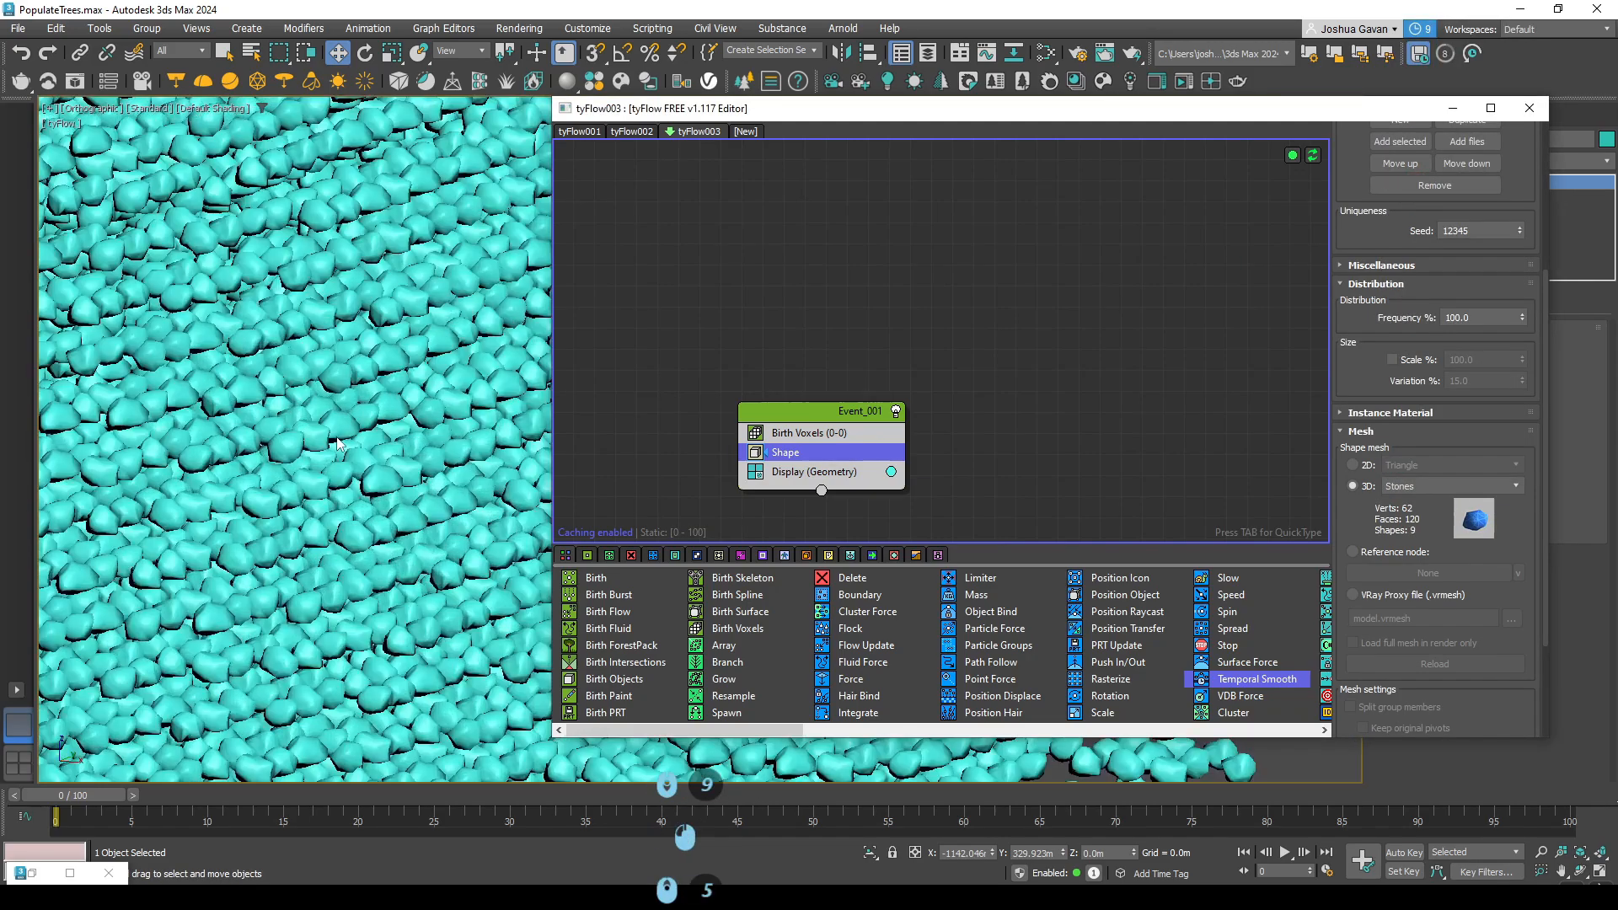
scroll(337, 444, down, 6)
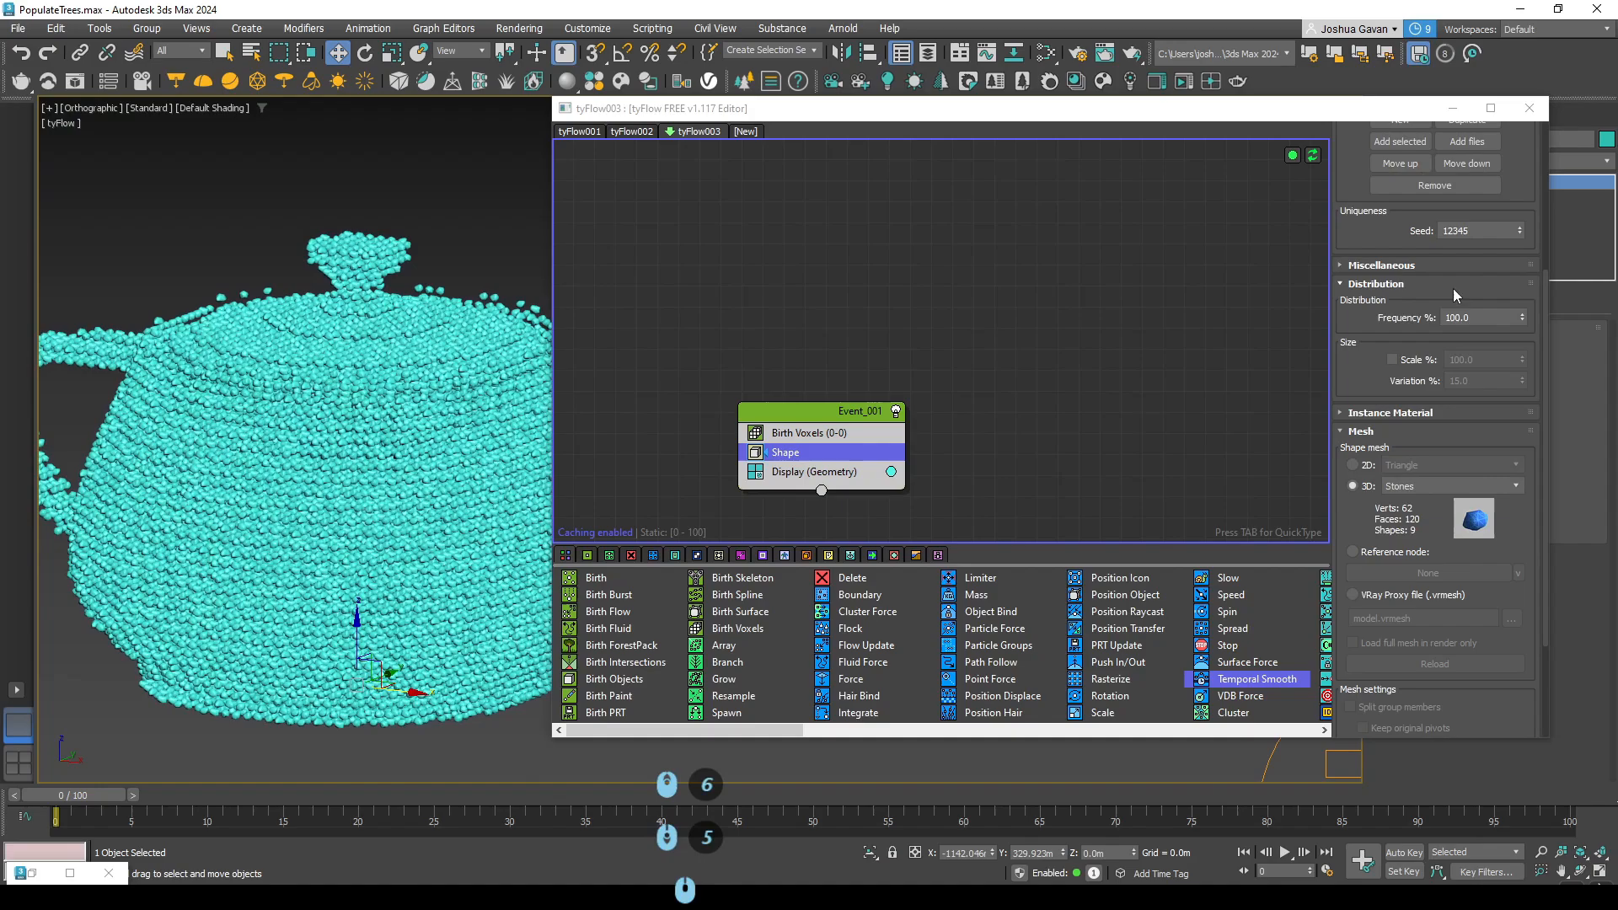
- Try Sphere (MidRes) and Tetrahedron as the particles' 3D mesh
click(1422, 489)
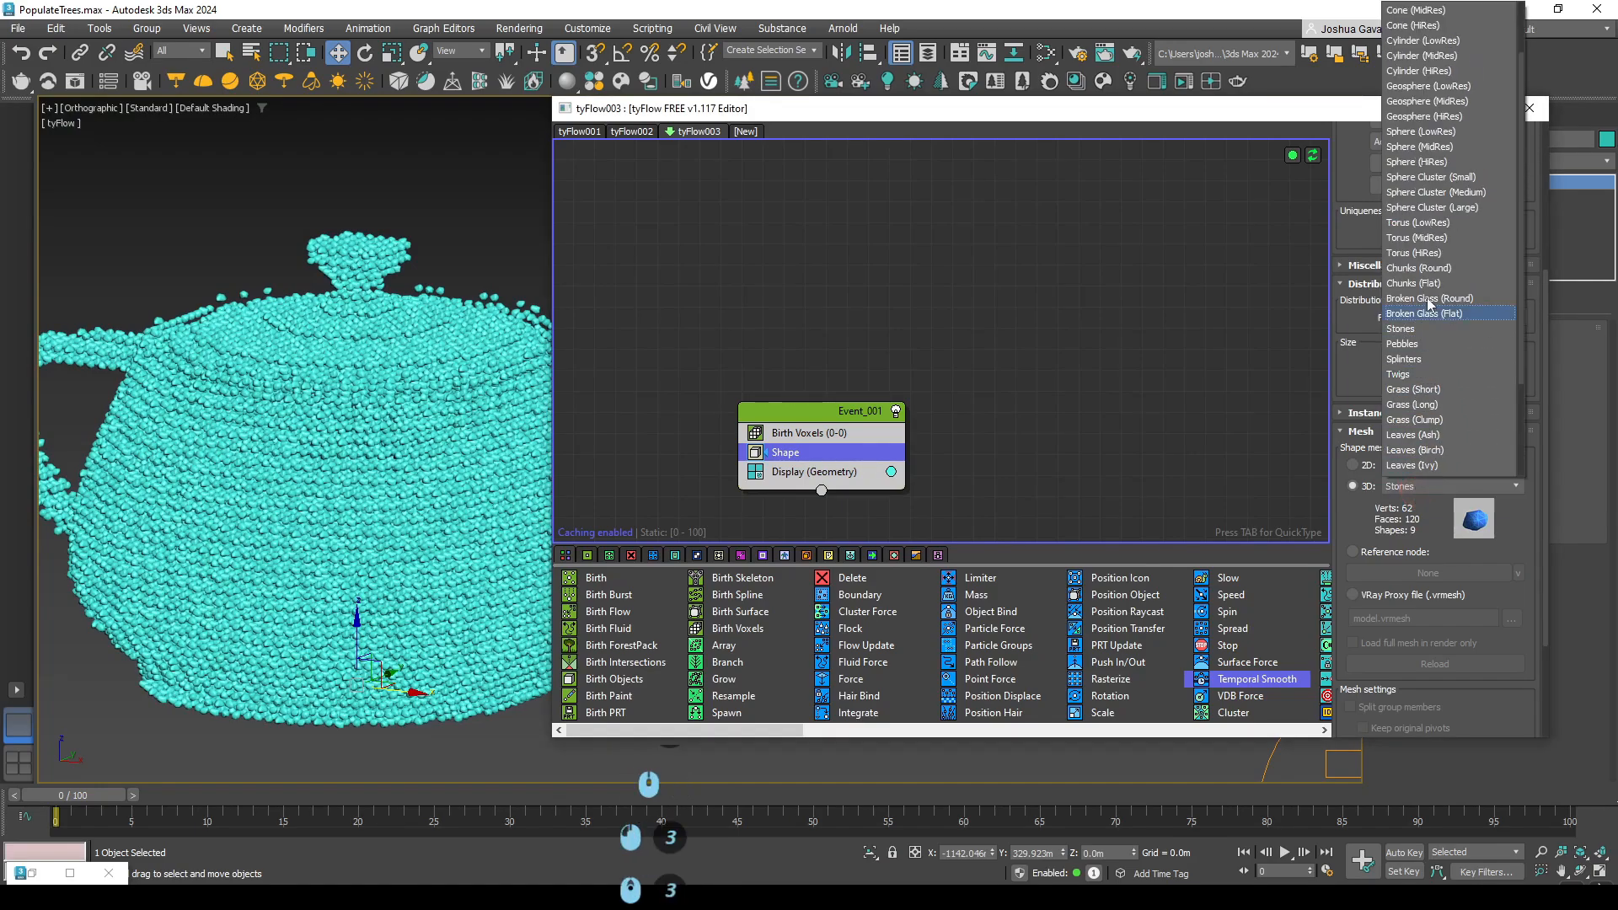
click(1422, 148)
scroll(420, 427, up, 5)
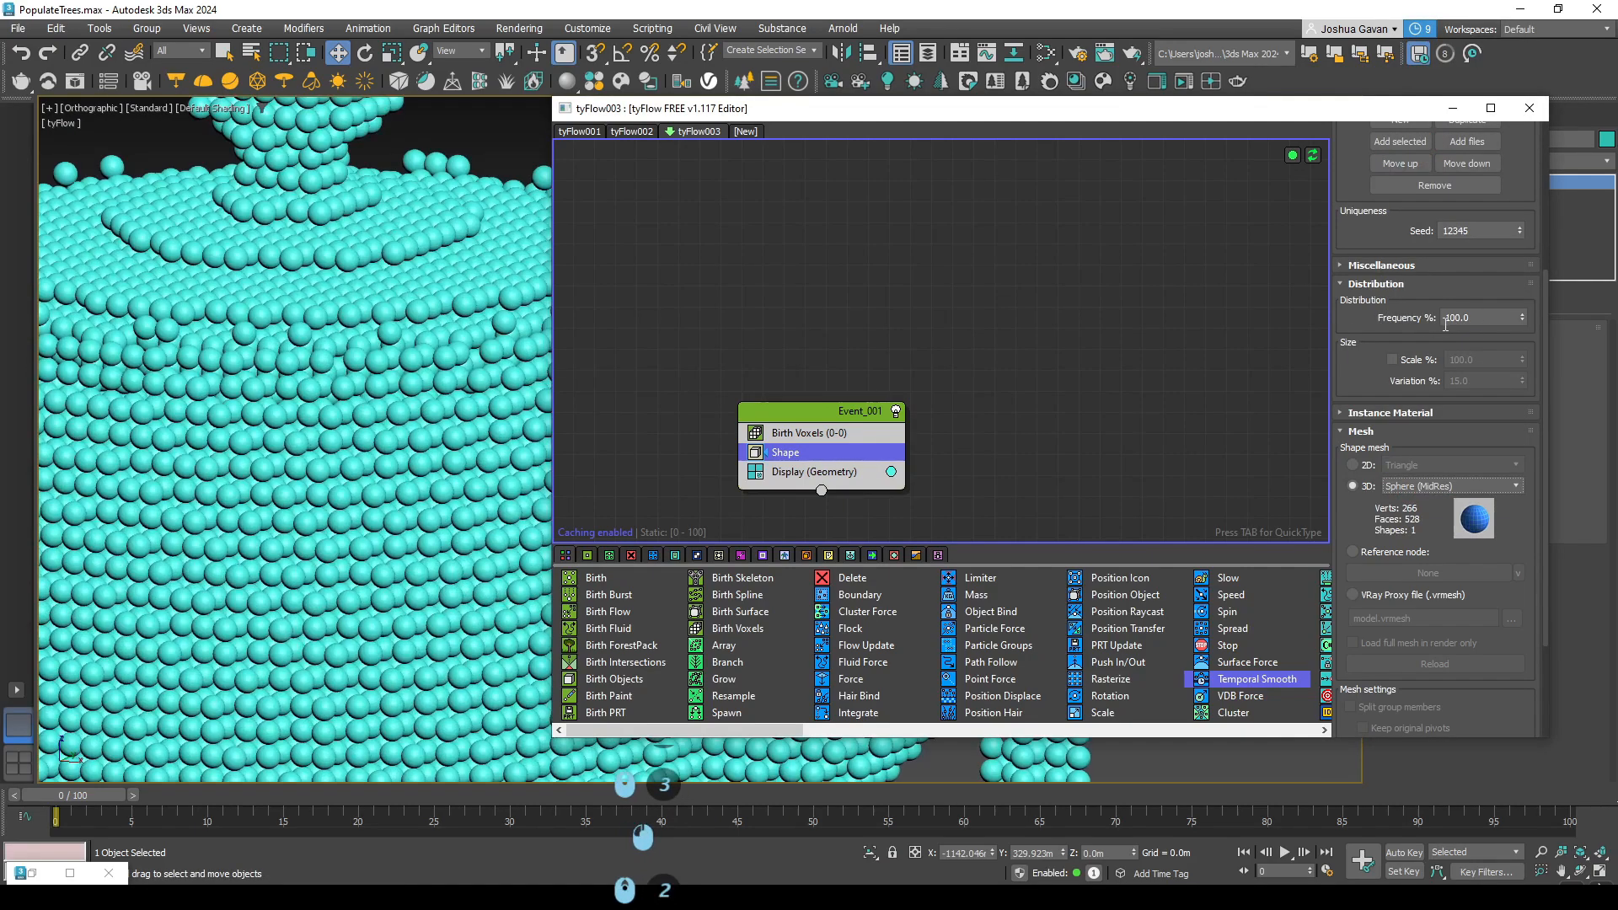
click(1431, 487)
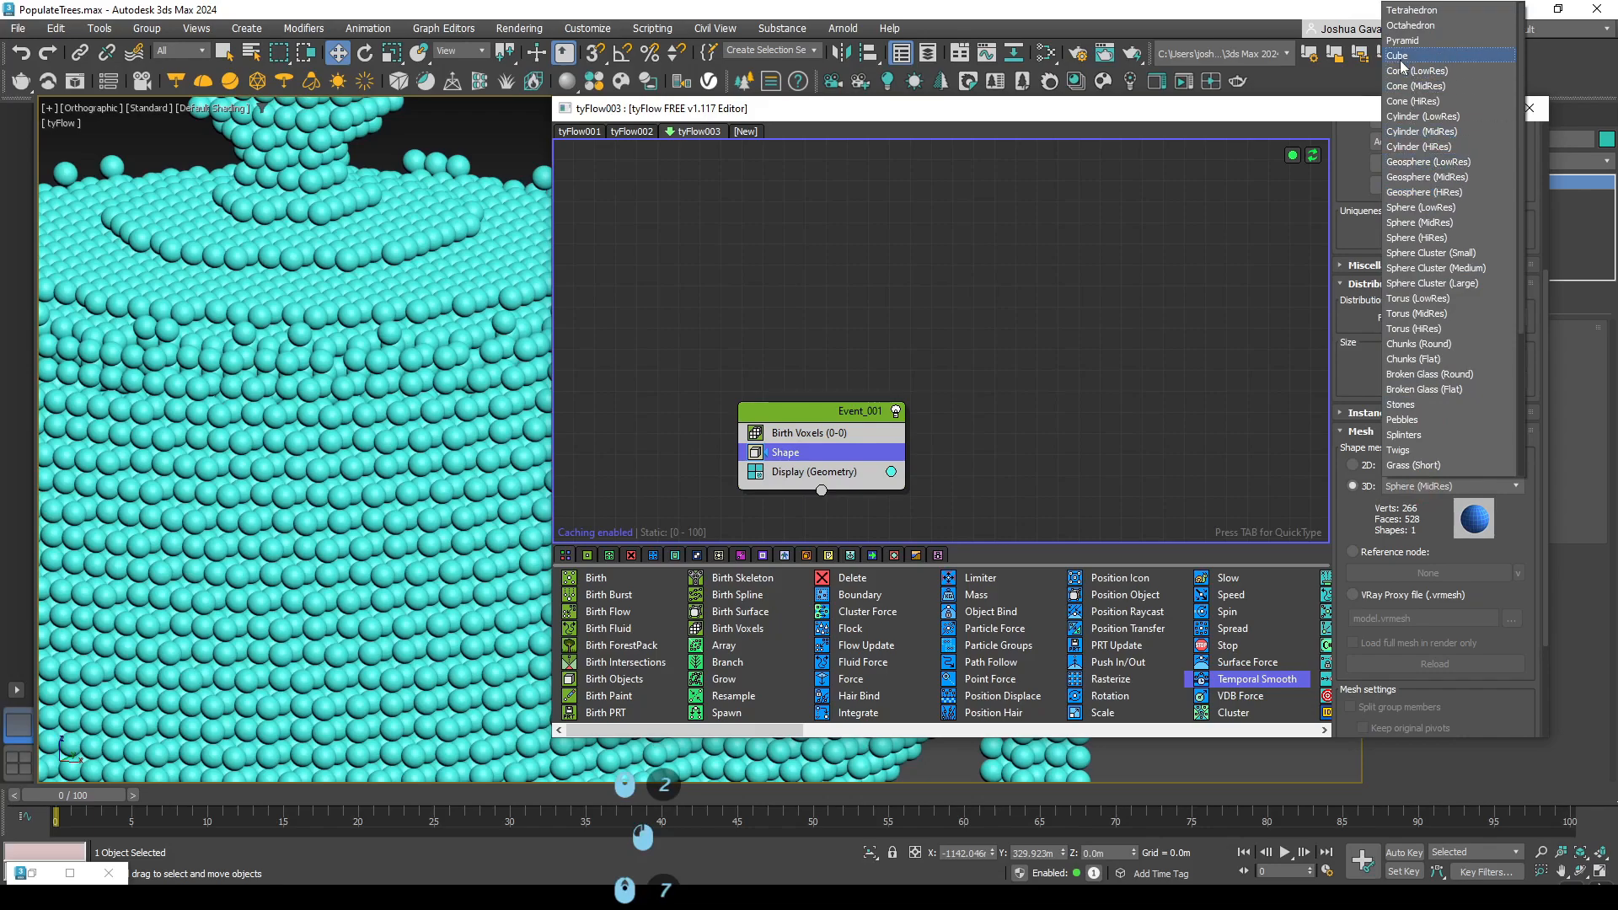
click(1411, 10)
scroll(377, 361, down, 5)
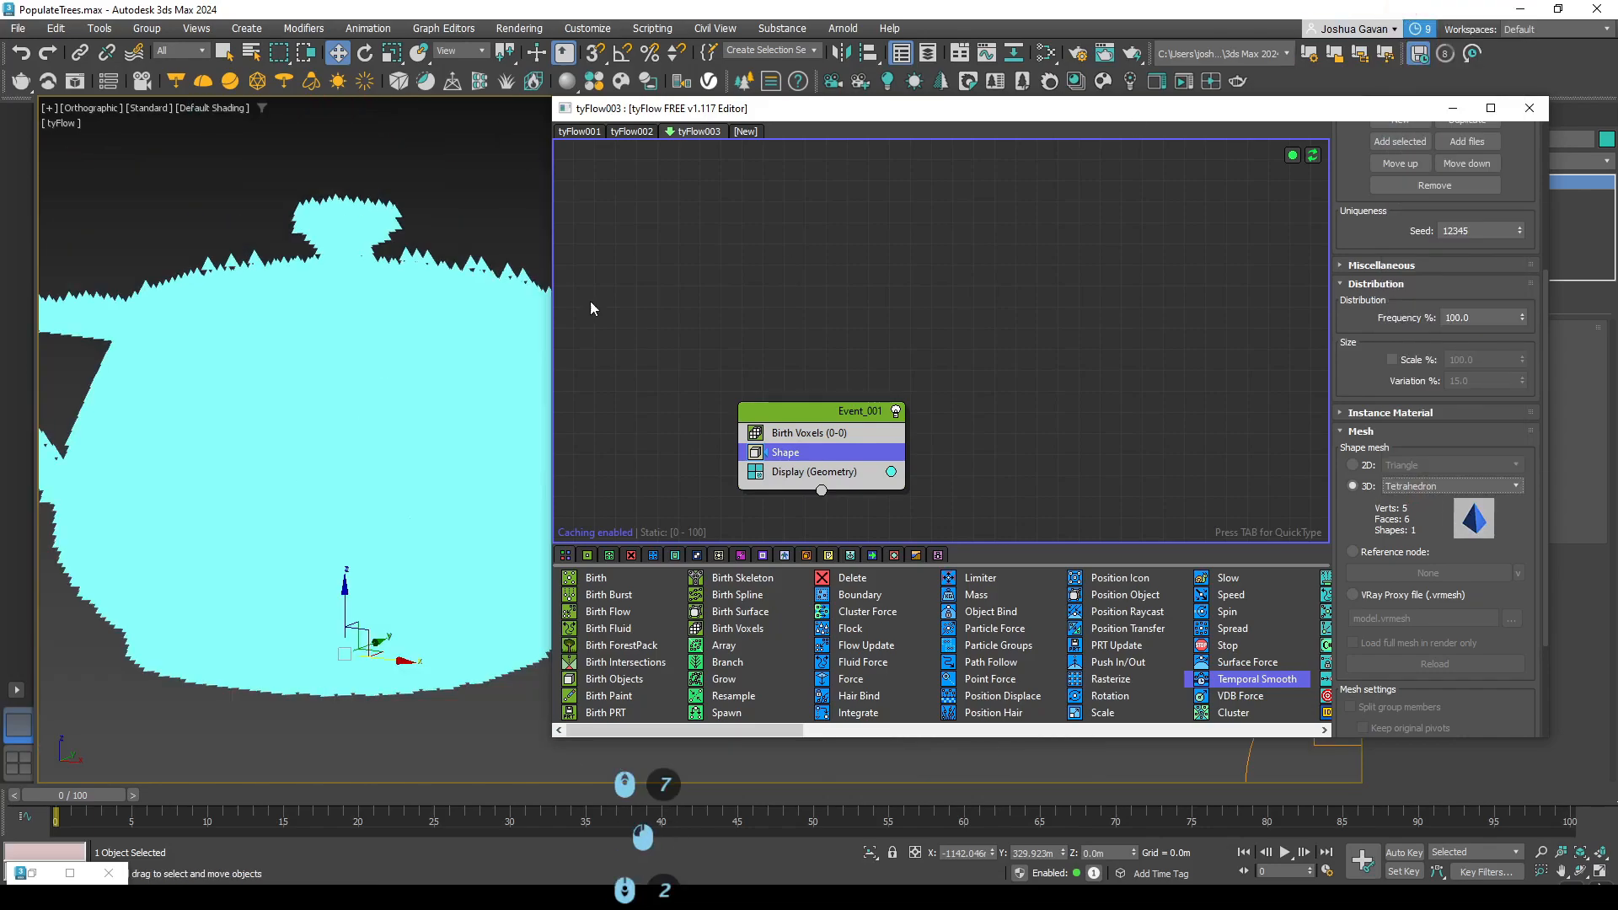
- Try Chunks (Flat) as the particles' 3D mesh and examine it close up
click(1433, 487)
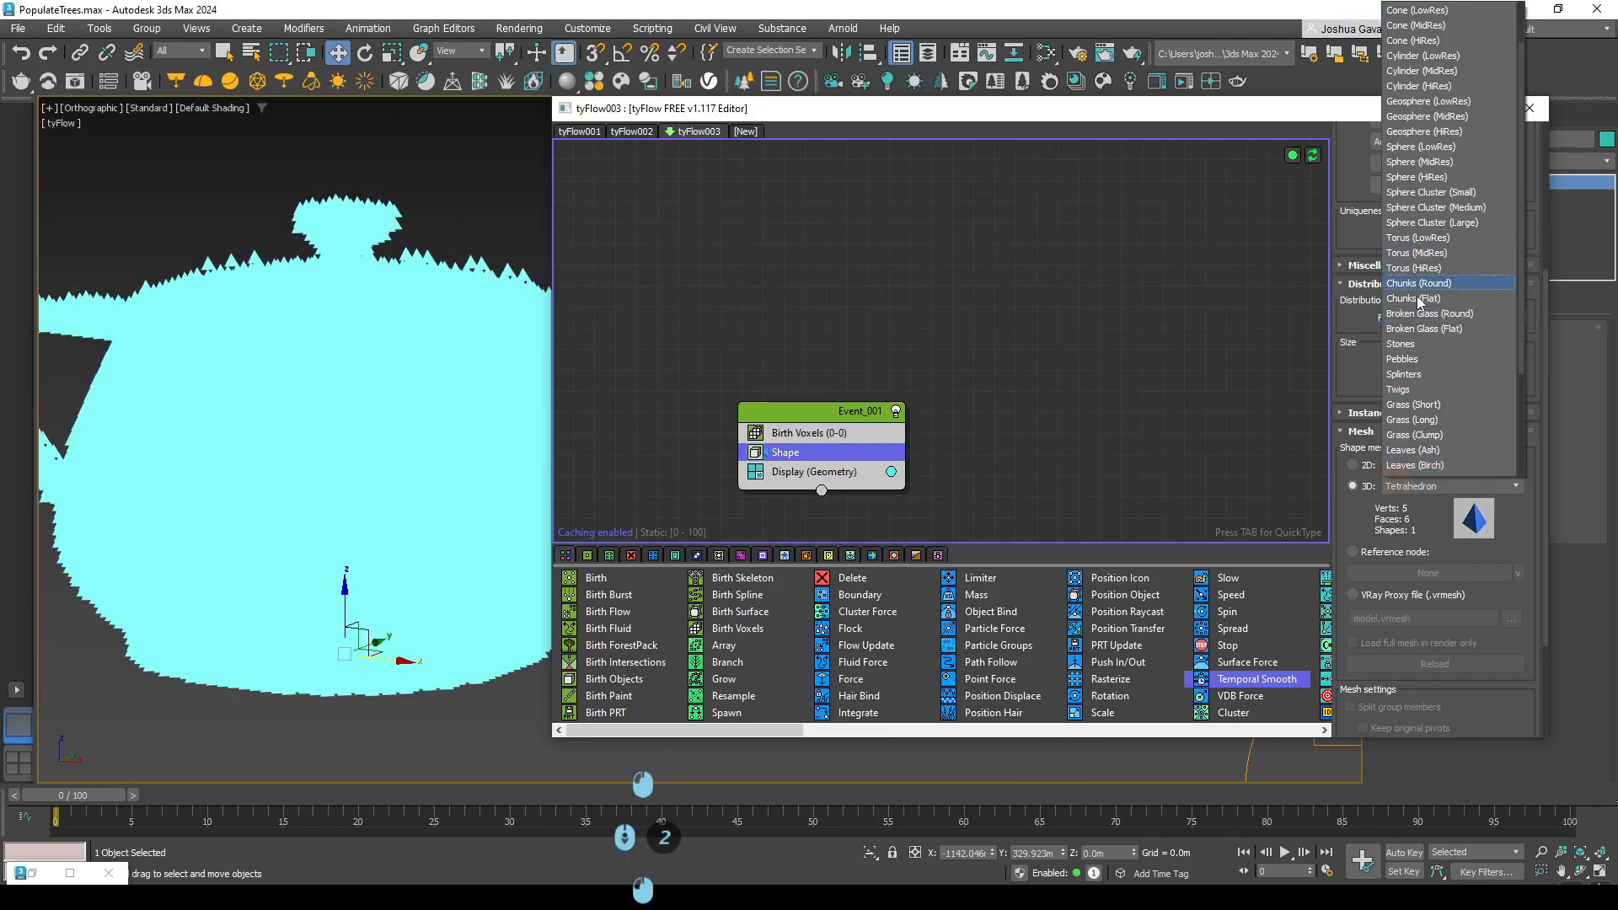
scroll(1432, 337, up, 2)
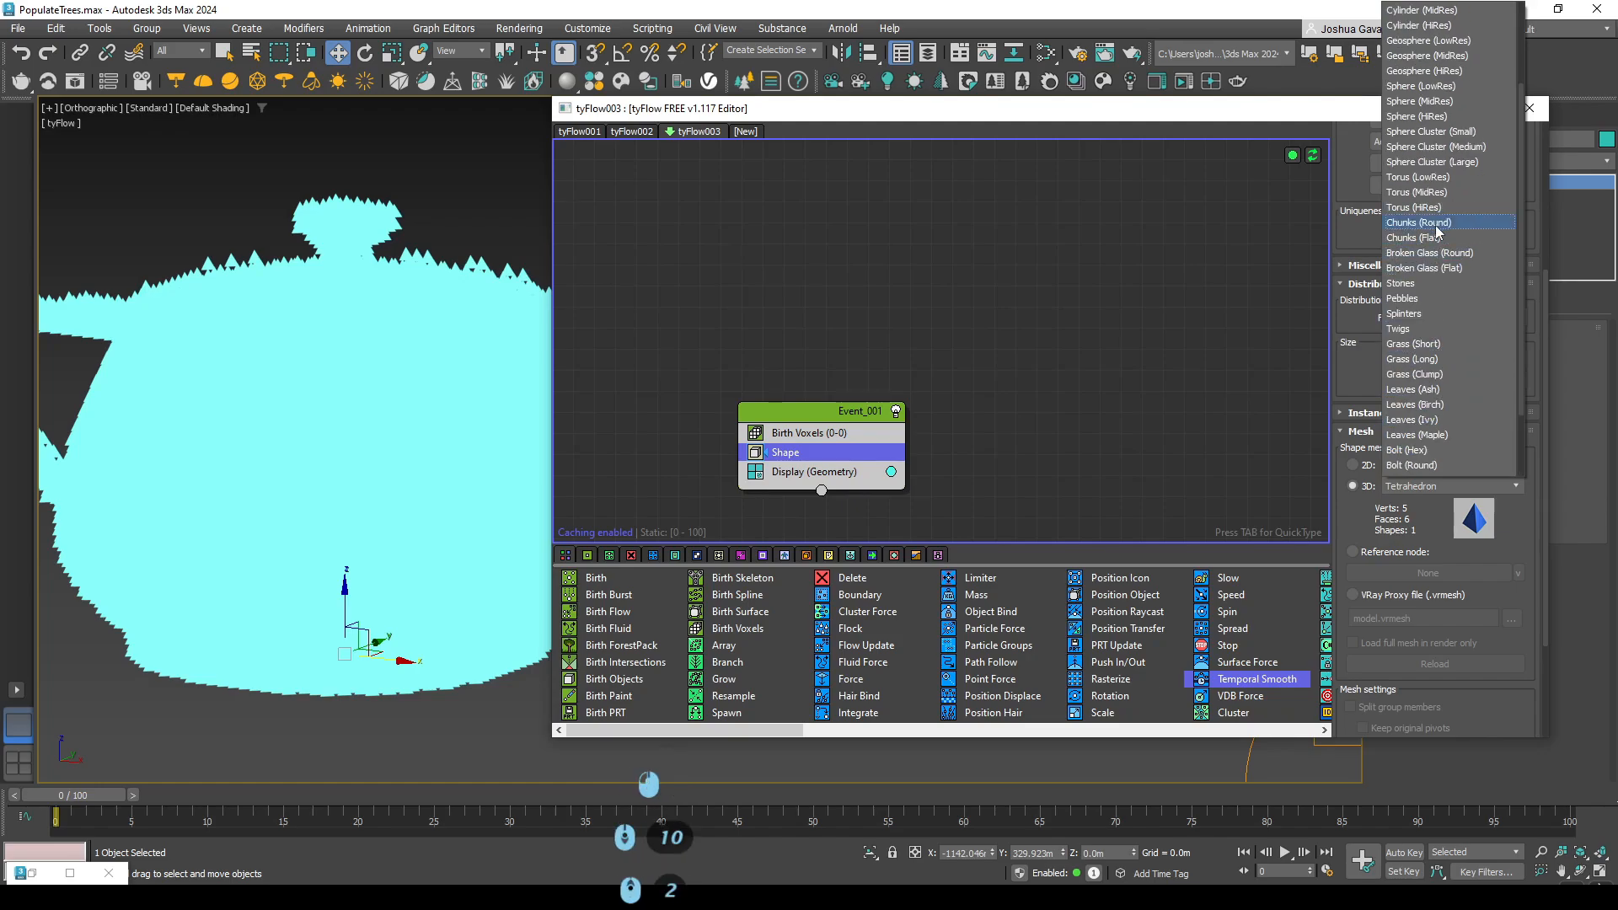
click(1436, 238)
scroll(427, 446, up, 5)
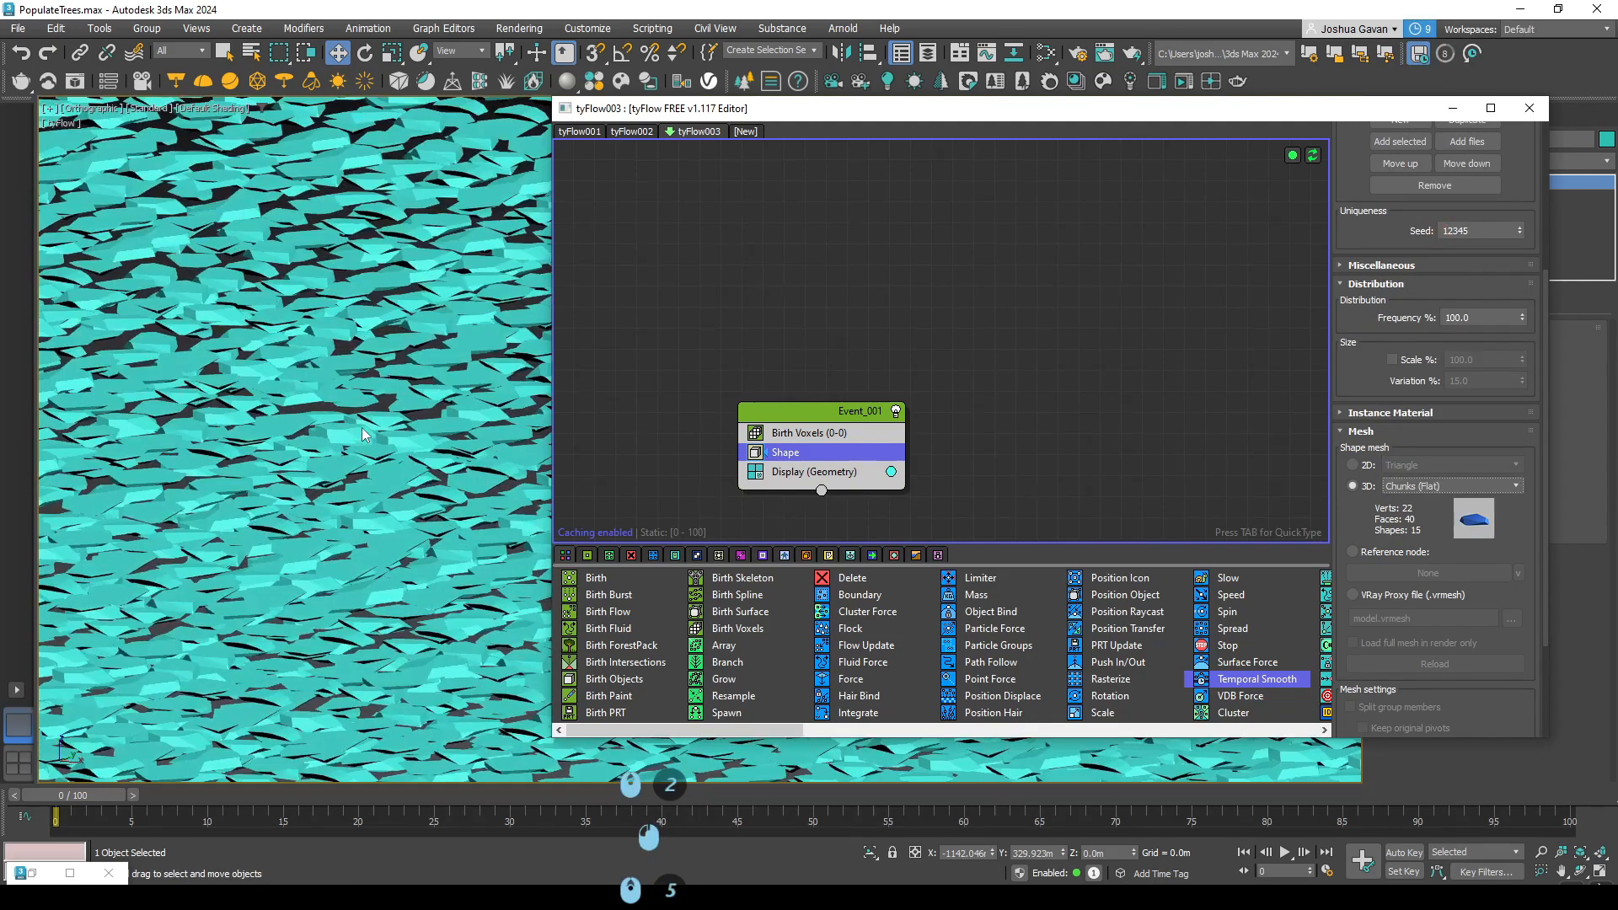
scroll(427, 447, down, 5)
- Return the particles' 3D shape mesh to Cube and view the teapot from another angle
click(1390, 486)
scroll(1479, 324, down, 1)
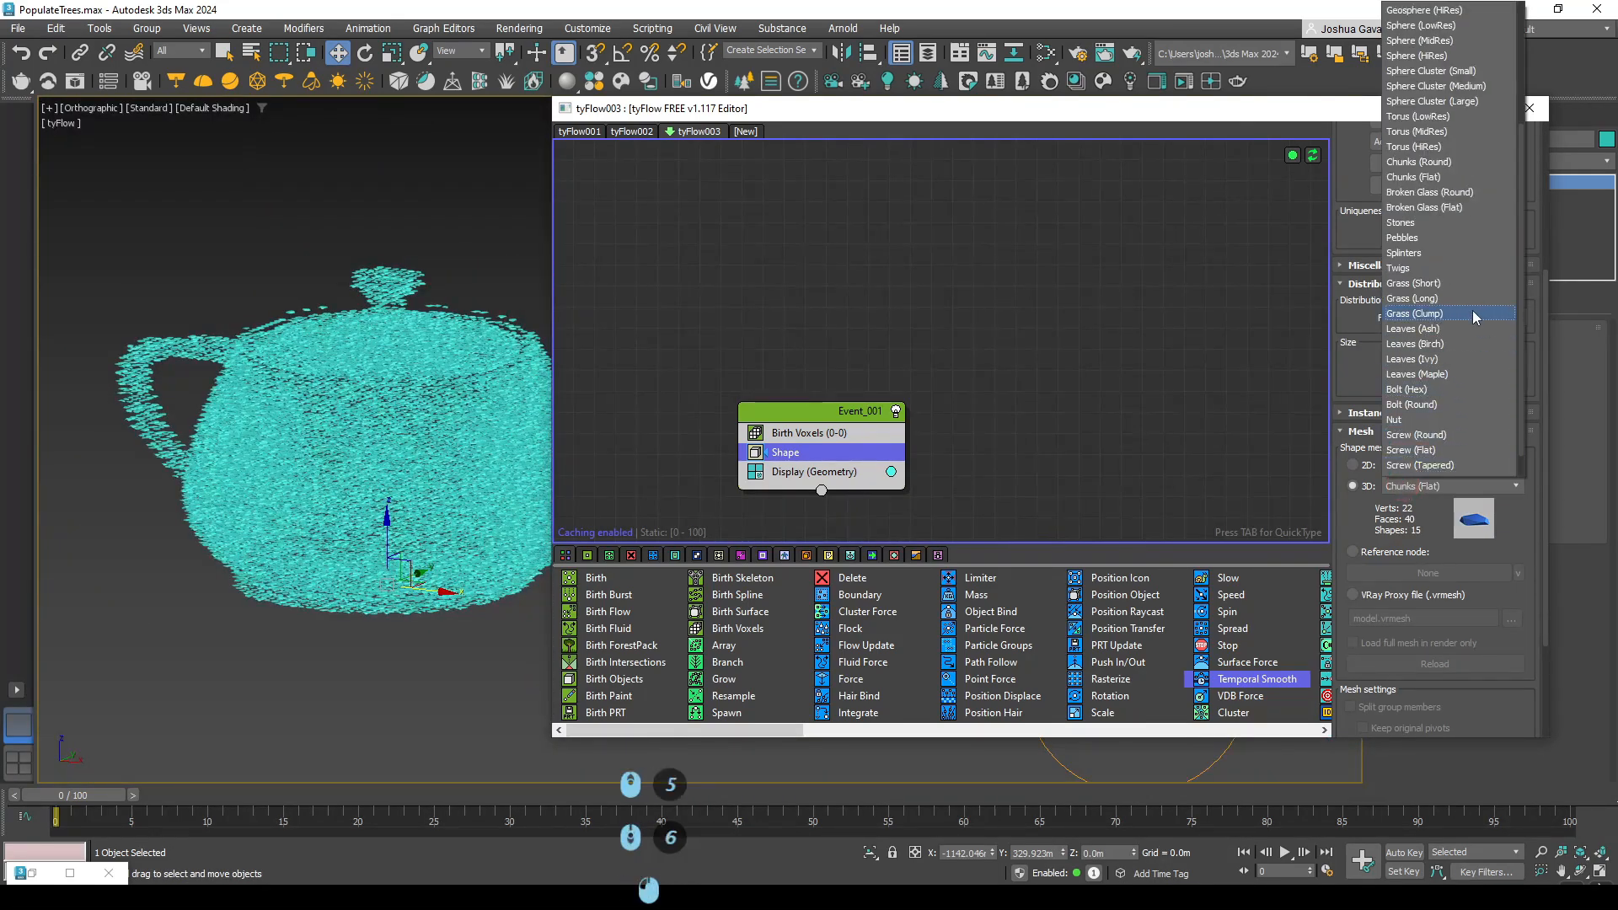
click(1412, 57)
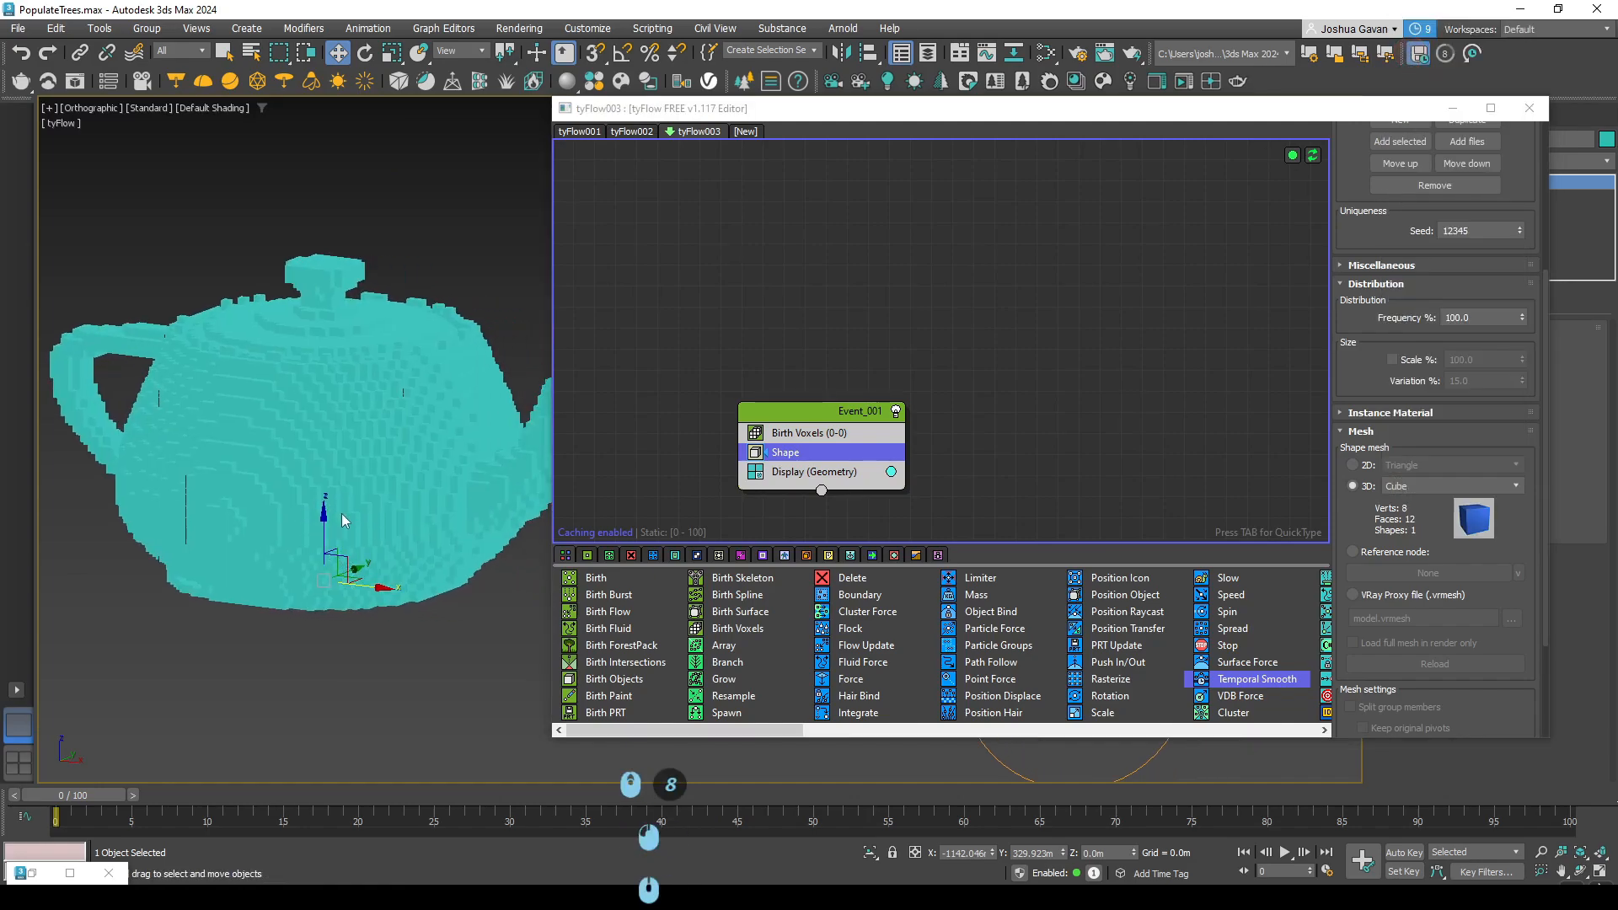
alt+middle_drag(341, 513, 395, 499)
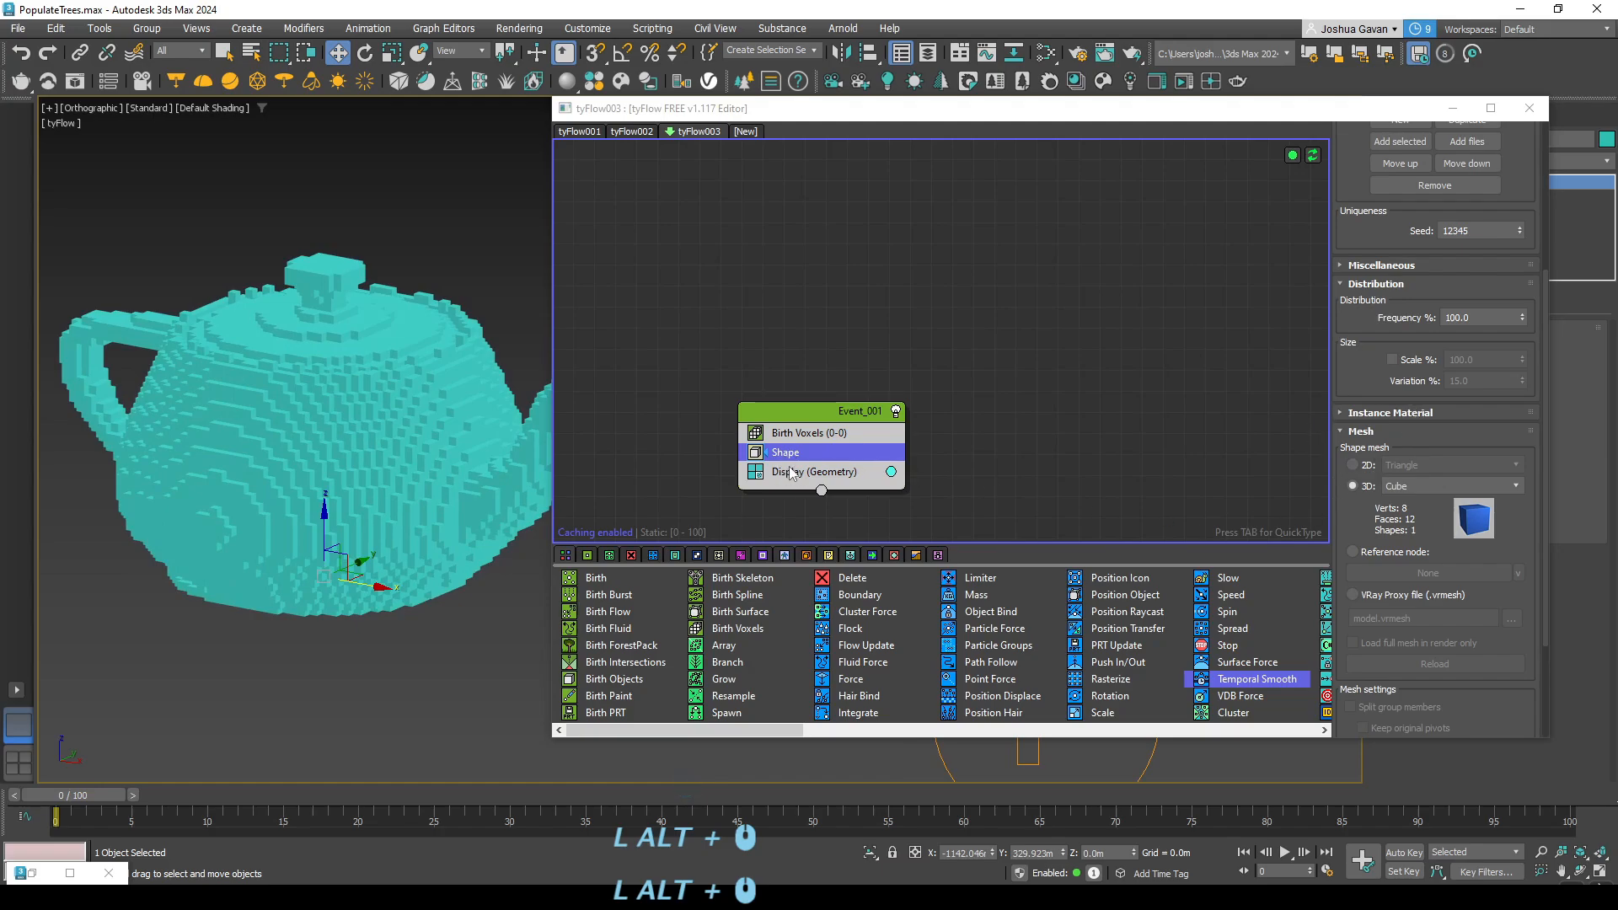
- Set the voxel size to 10.0 on all three axes in the Birth Voxels operator
click(800, 434)
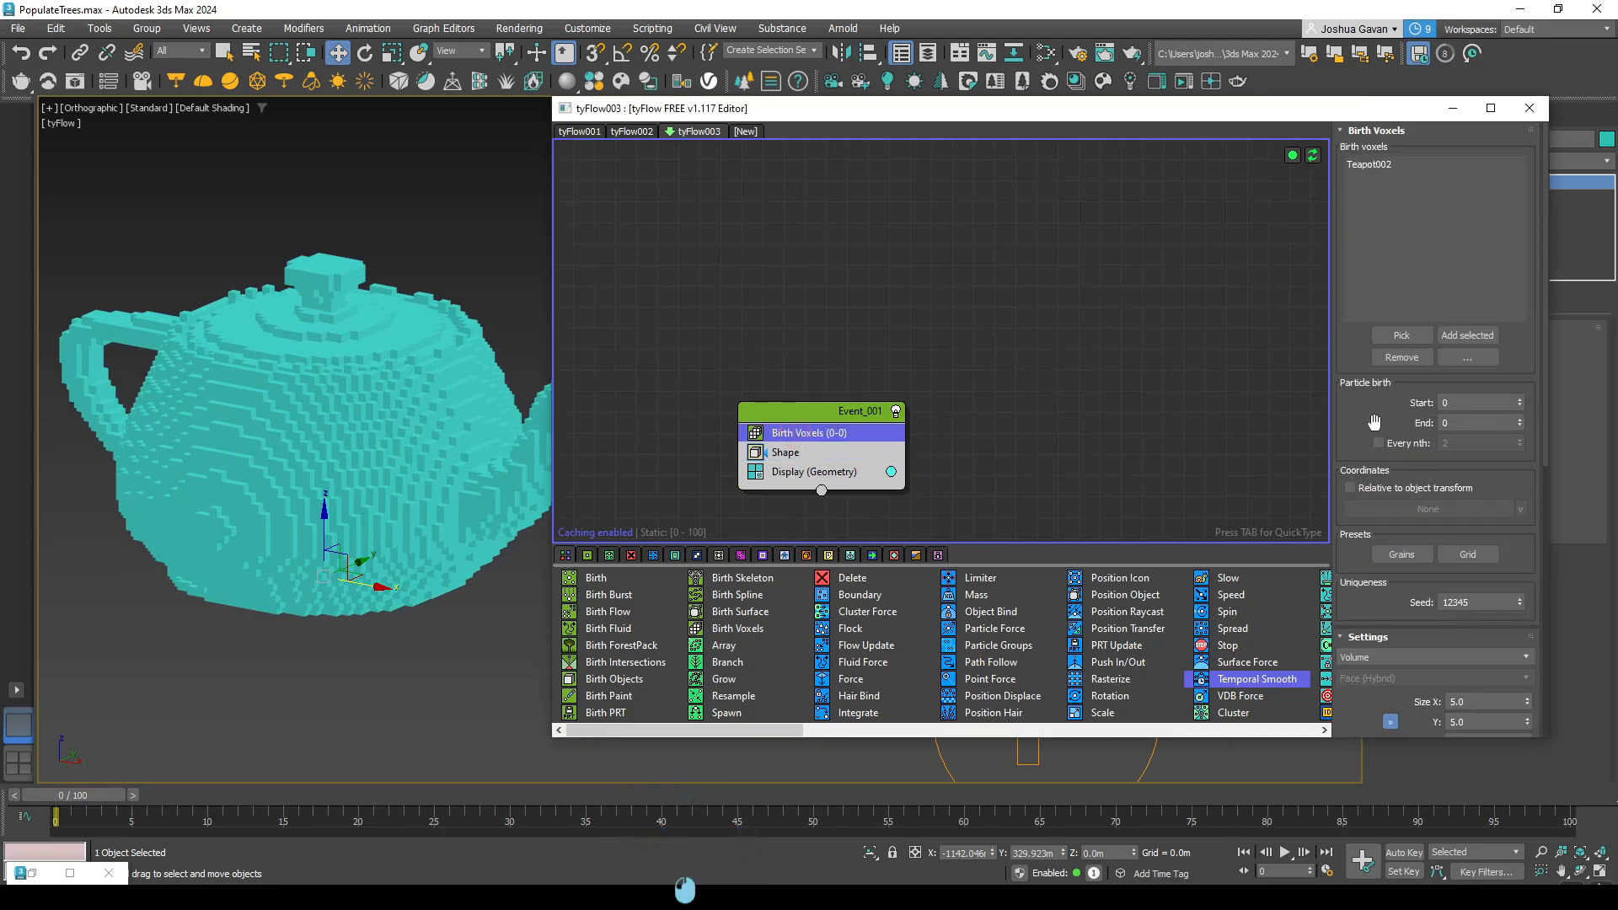
scroll(1373, 421, down, 13)
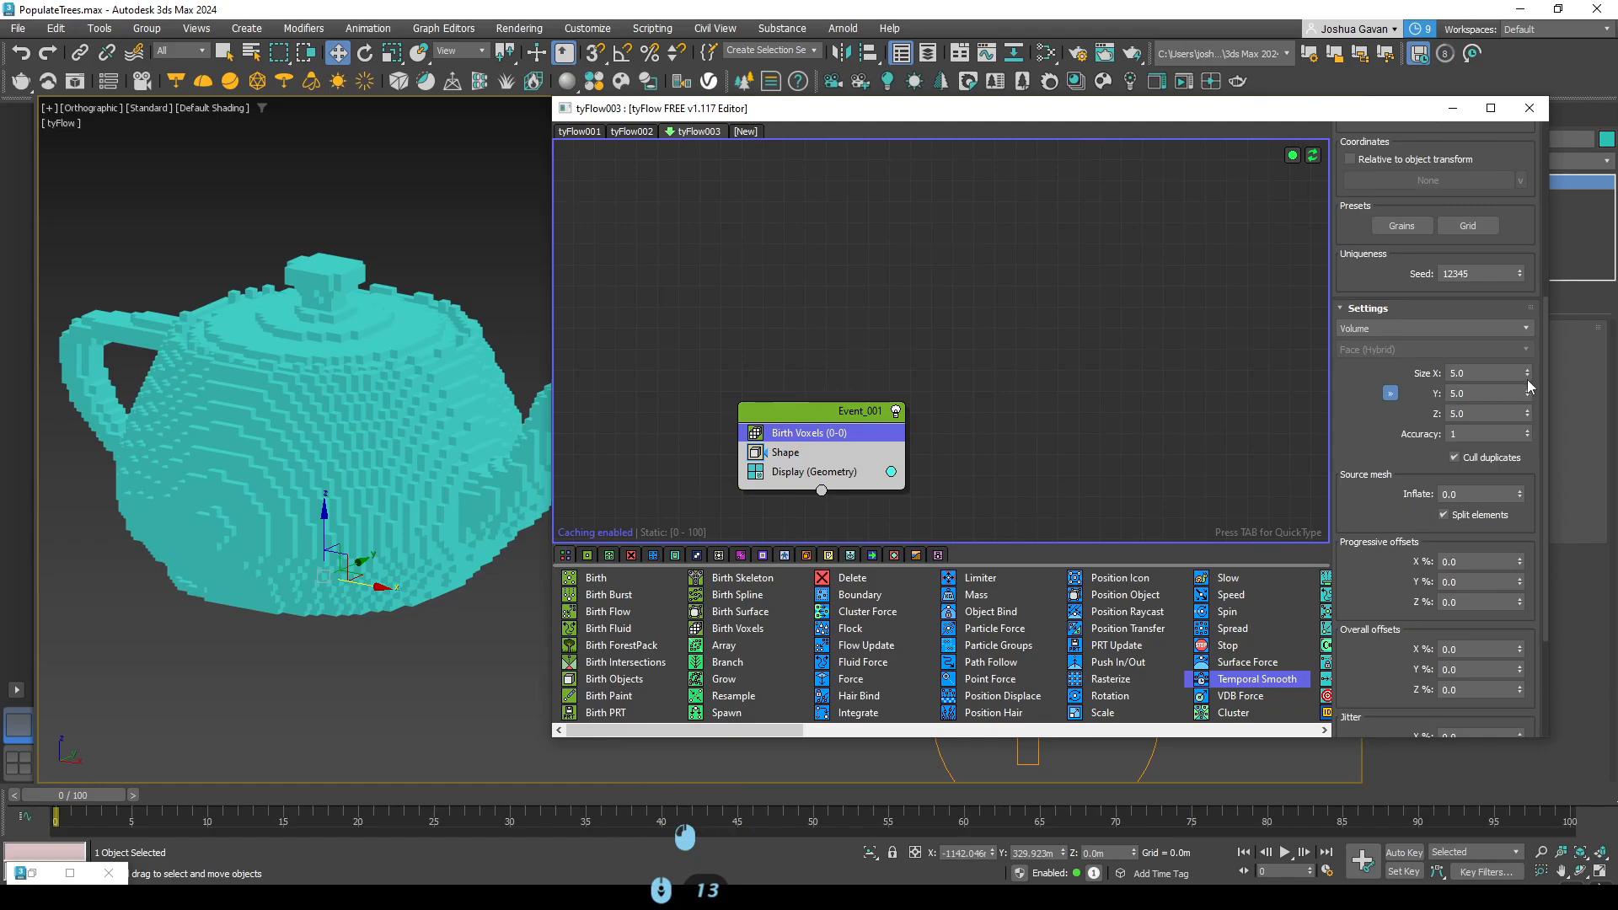
double_click(1502, 372)
text(1)
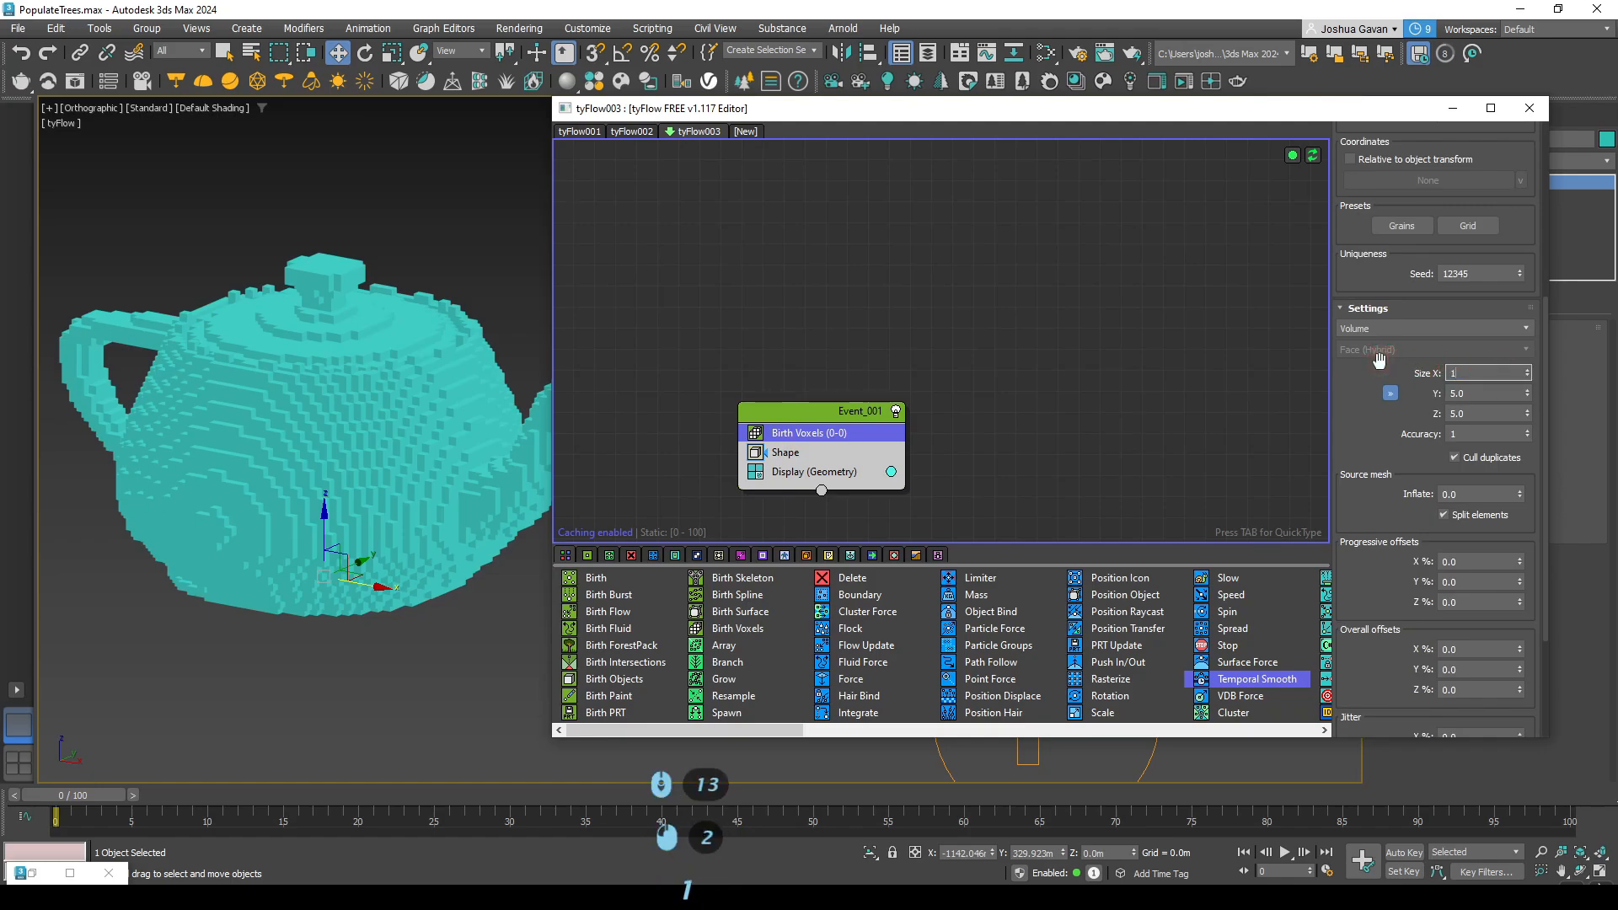
text(0)
key(Return)
- Increase the Birth Voxels size to 30.0 in X, Y and Z and check the coarser teapot
click(1495, 394)
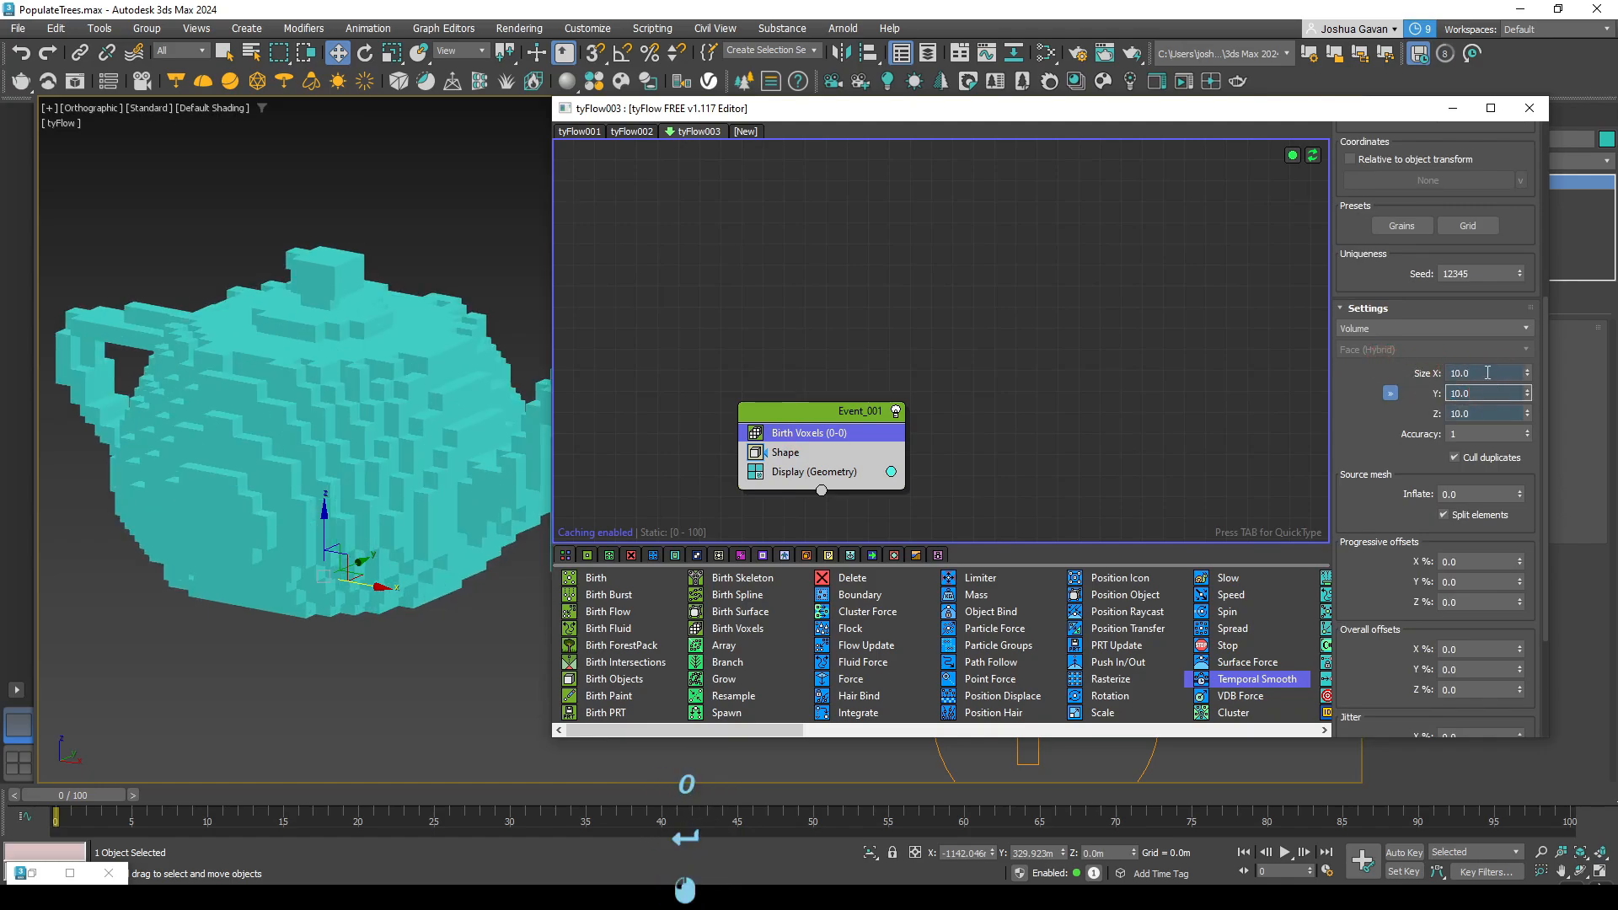
double_click(1488, 372)
text(30)
key(Return)
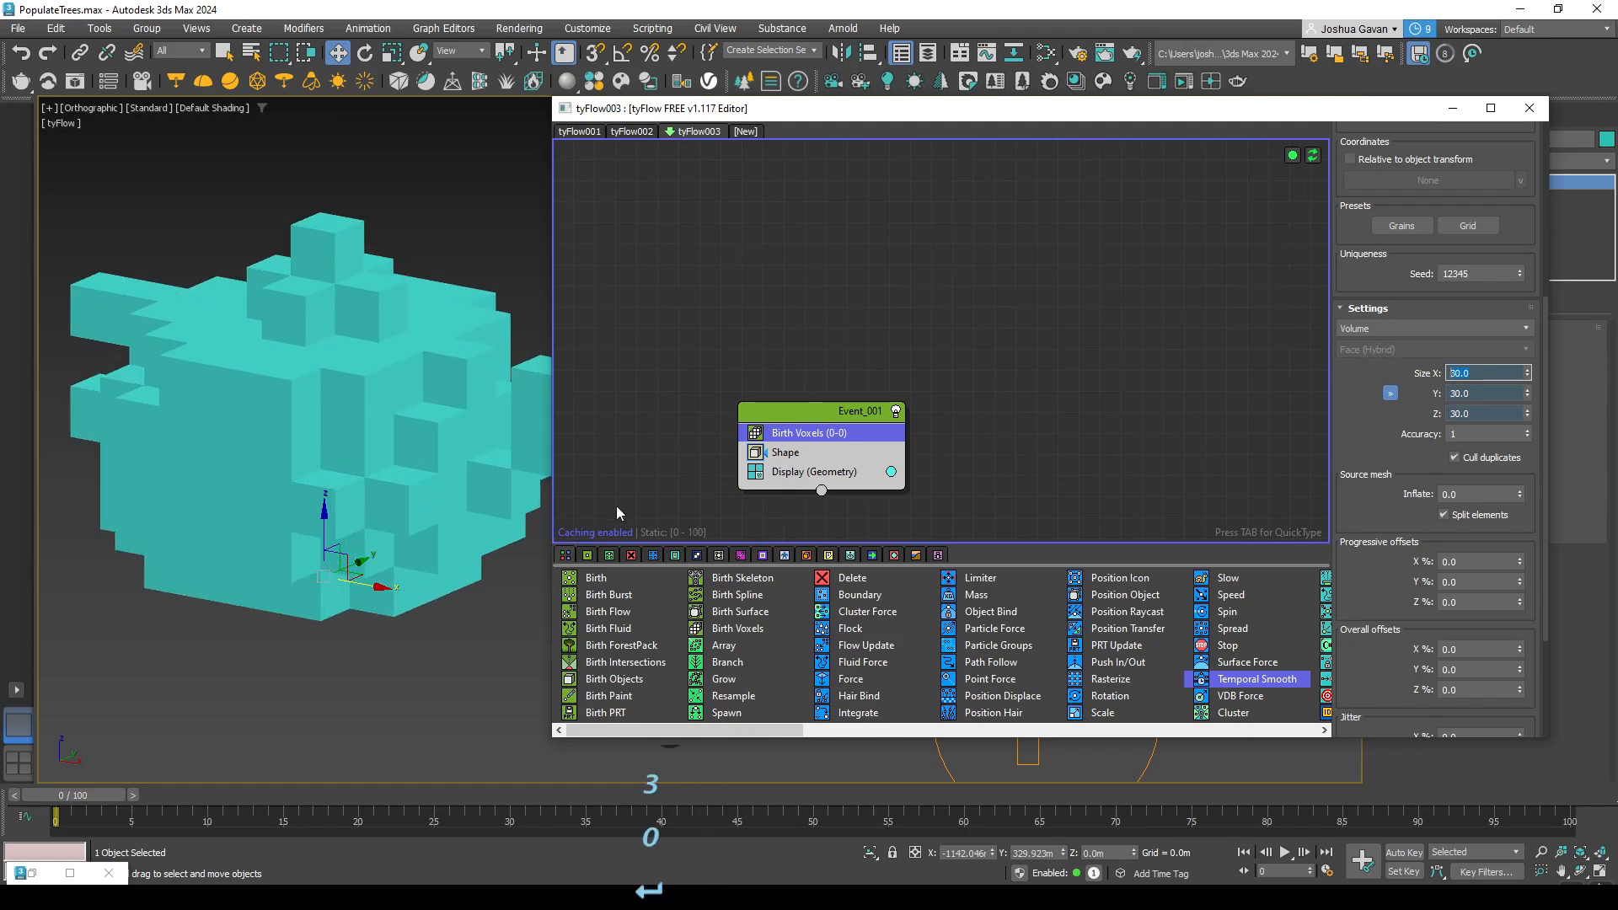
mouse_move(459, 507)
alt+middle_down()
mouse_move(367, 489)
mouse_move(464, 521)
alt+middle_up()
scroll(447, 514, down, 2)
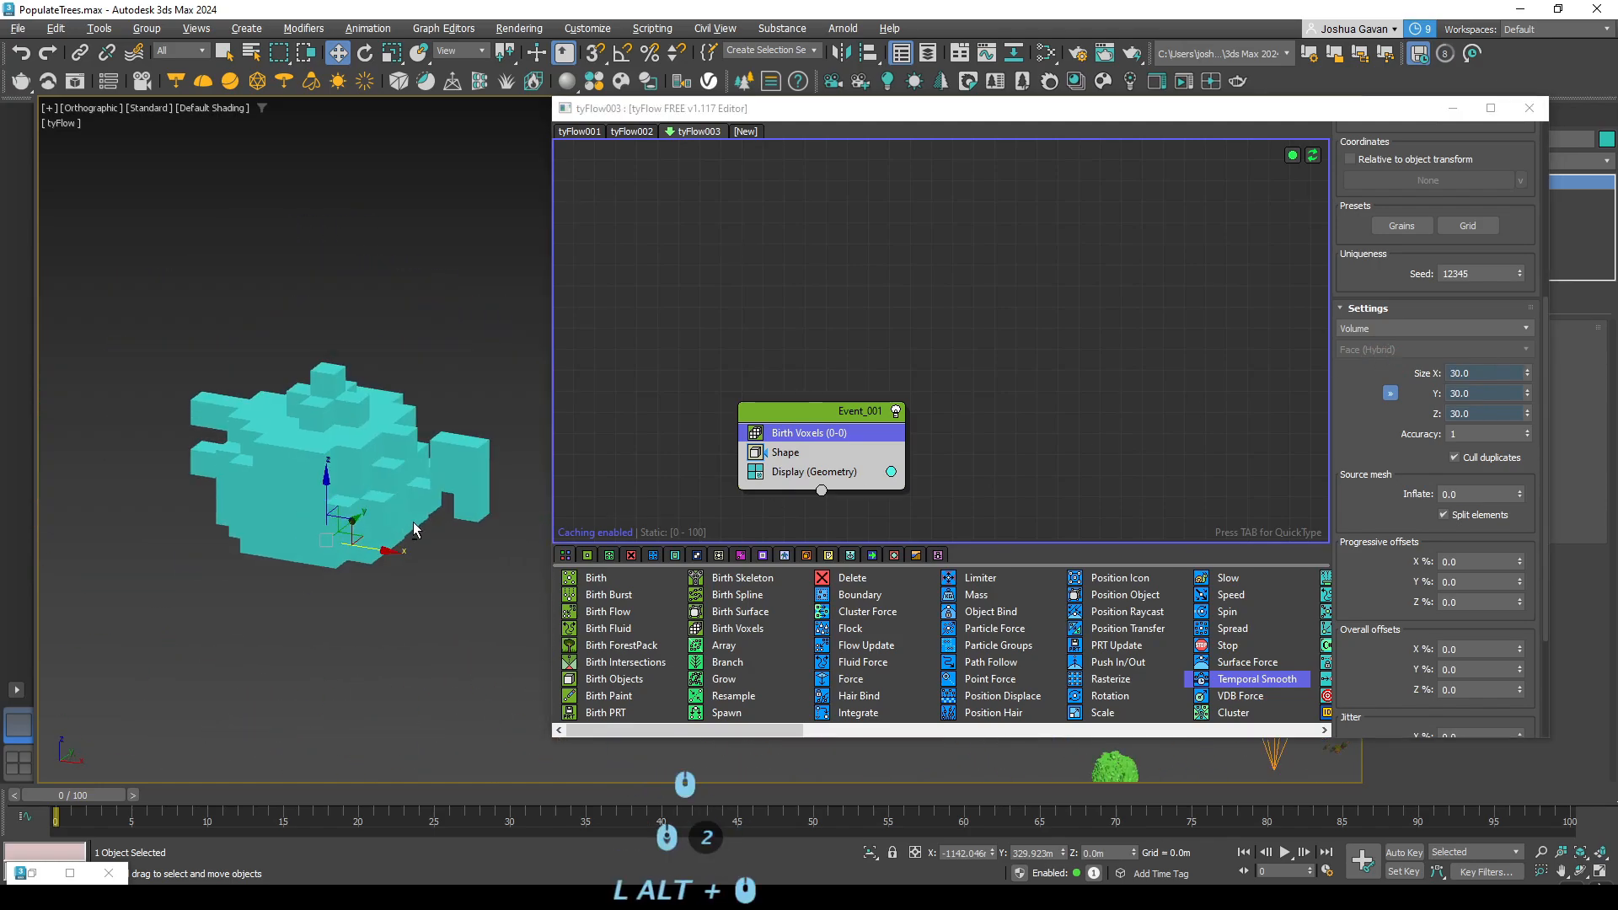
- Set the Birth Voxels accuracy to 2 and inspect the voxel teapot from above
click(1445, 433)
text(2)
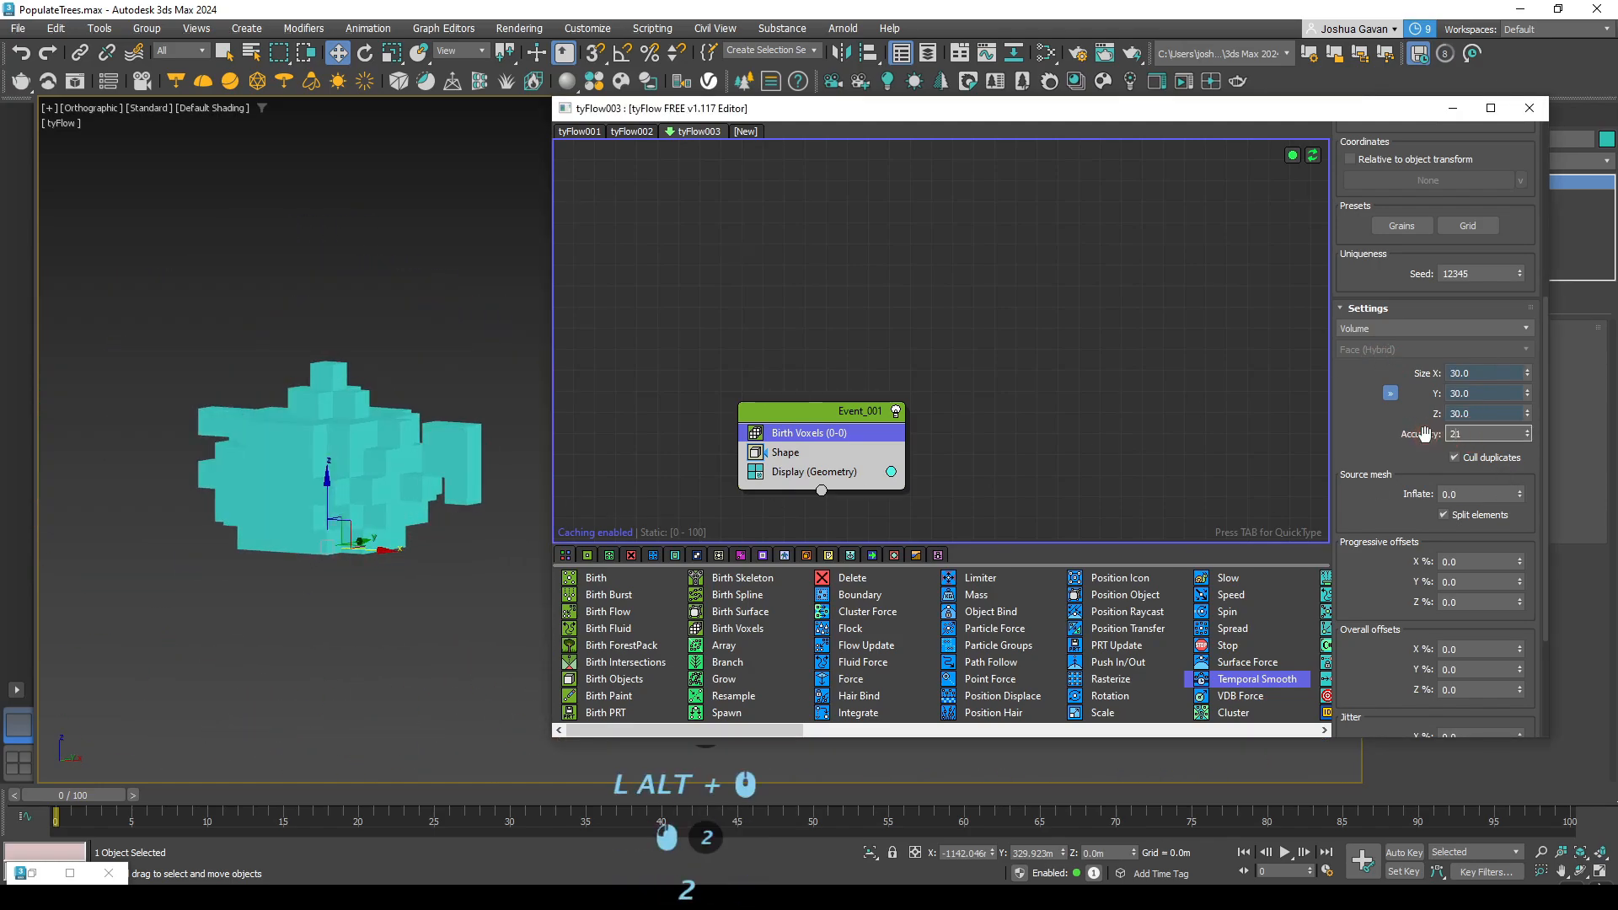
key(Return)
click(1467, 436)
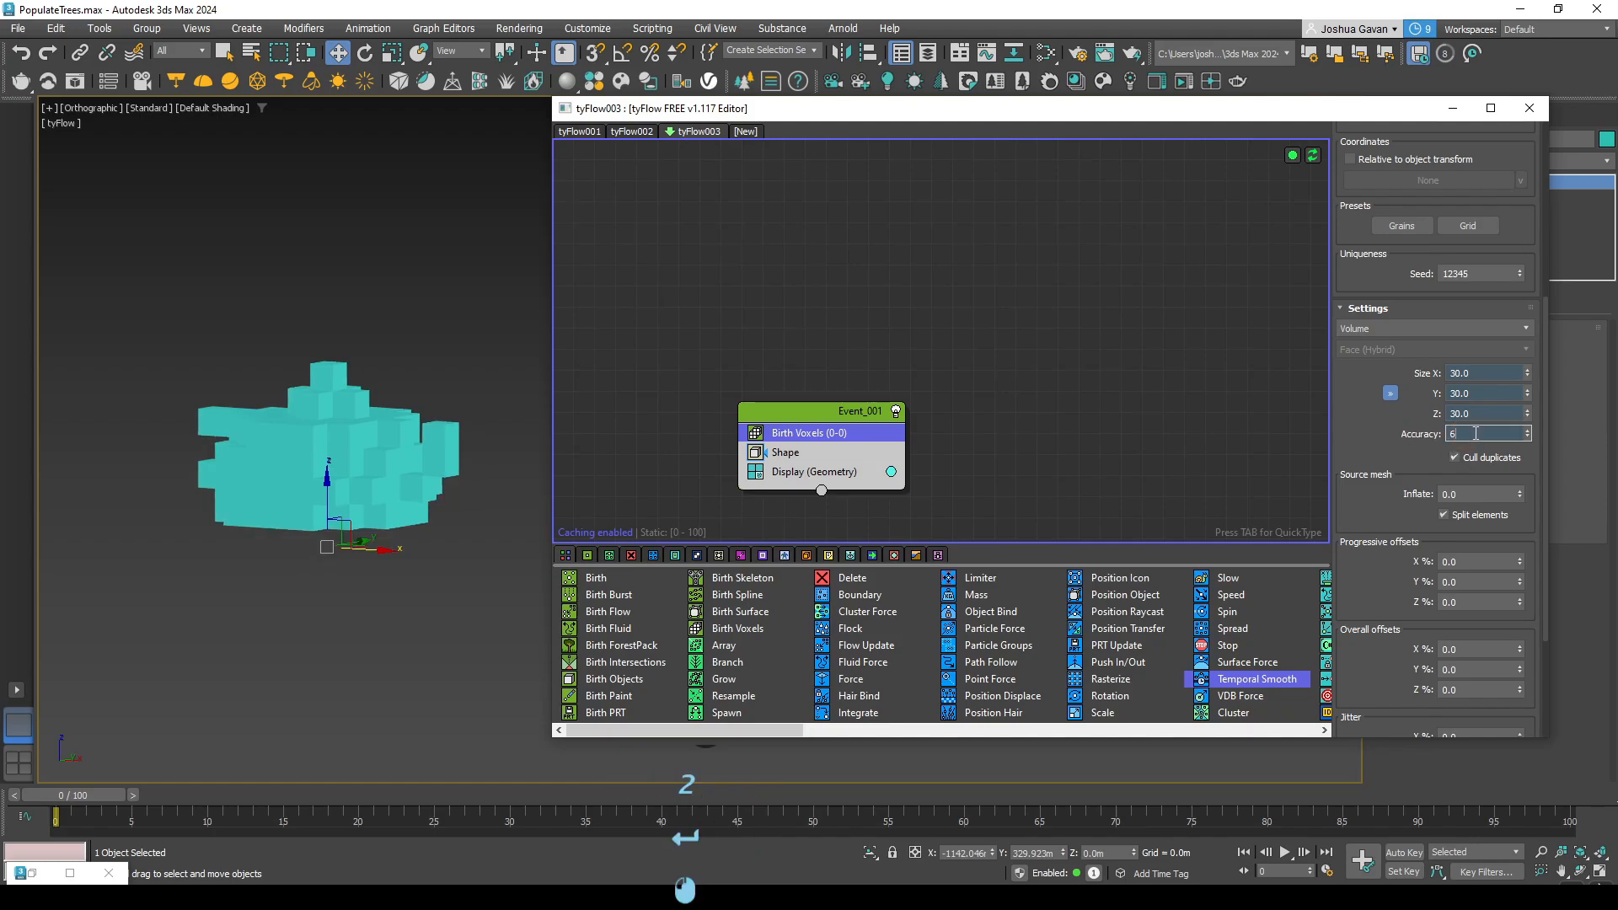
drag(1468, 435, 1430, 433)
text(2)
key(Return)
scroll(392, 470, up, 3)
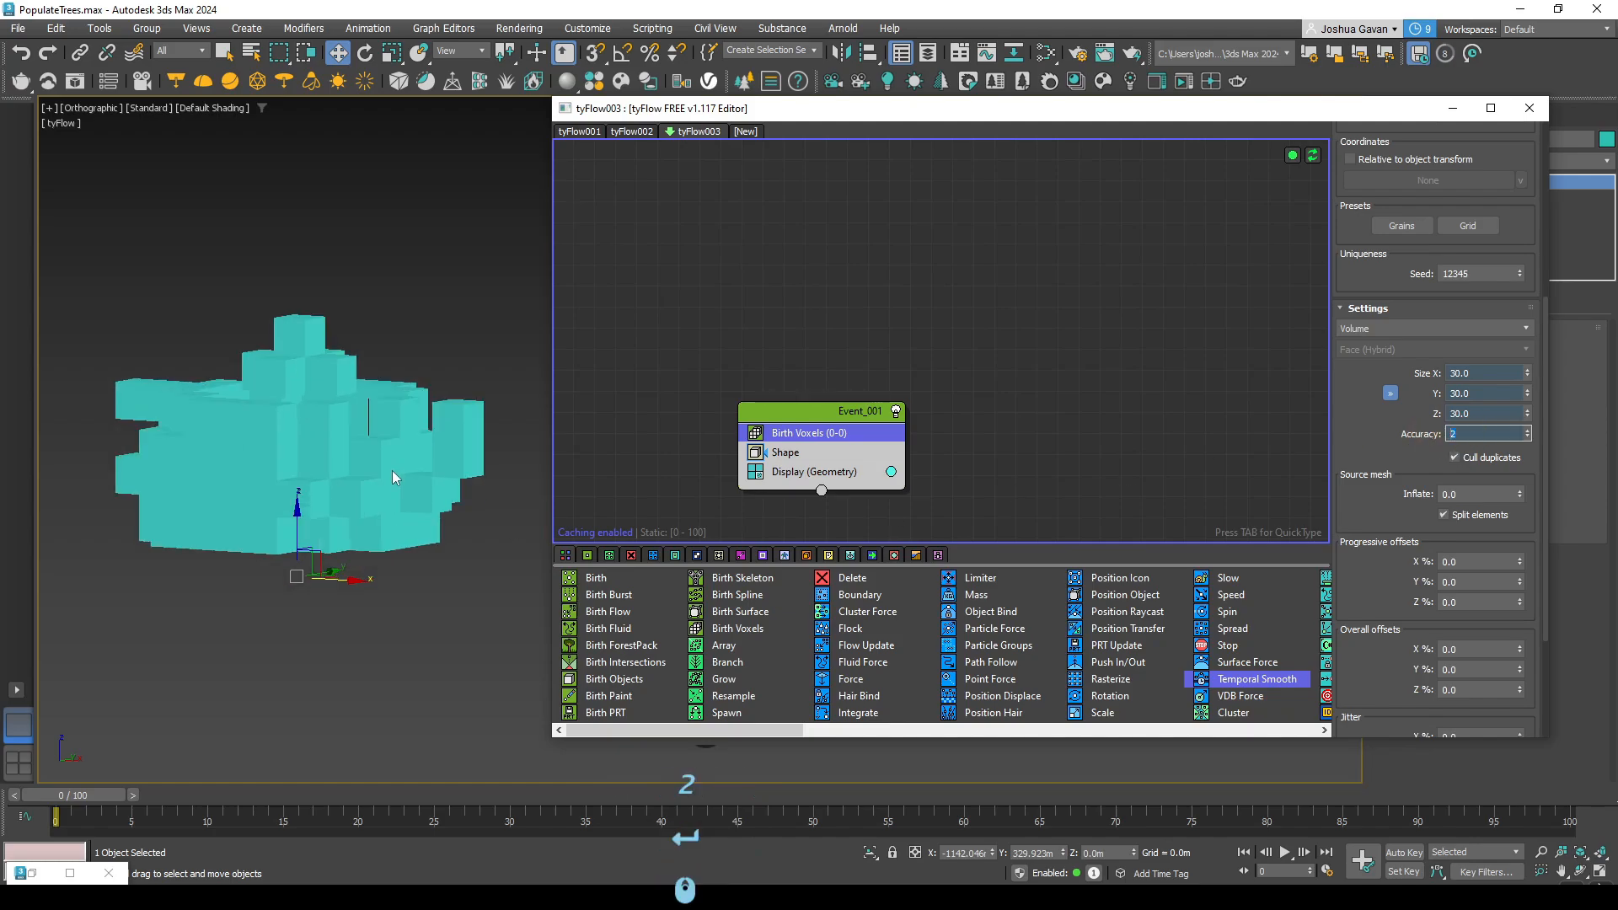
alt+middle_drag(392, 471, 485, 521)
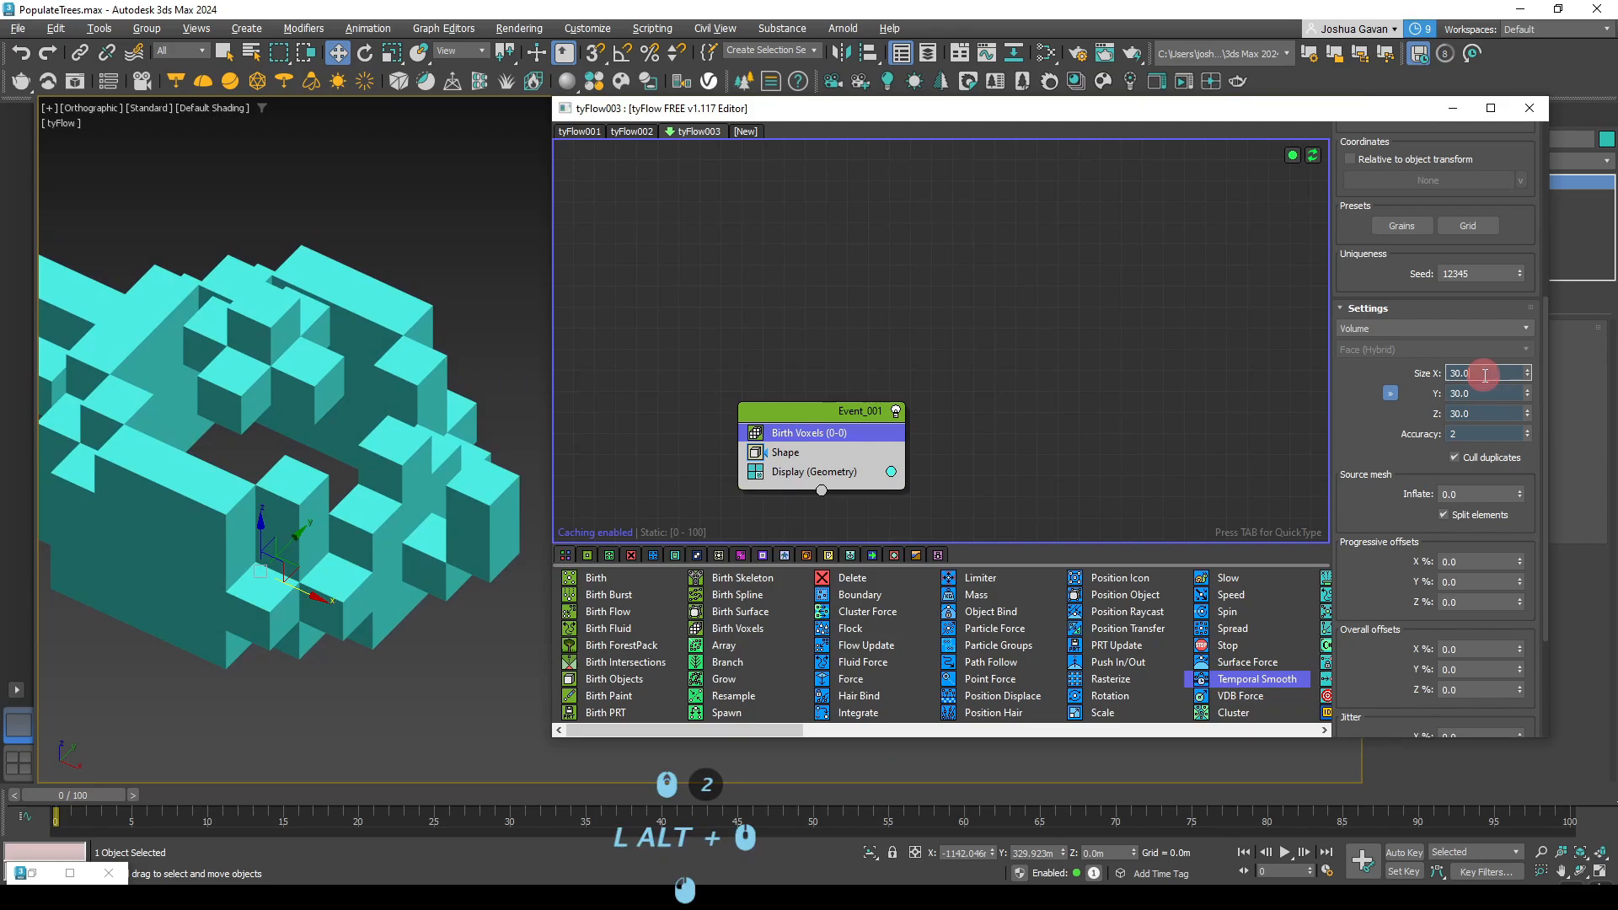
- Set the Birth Voxels size to 5.0 on all three axes and inspect the finer teapot from the side
drag(1470, 374, 1424, 376)
text(5)
key(Return)
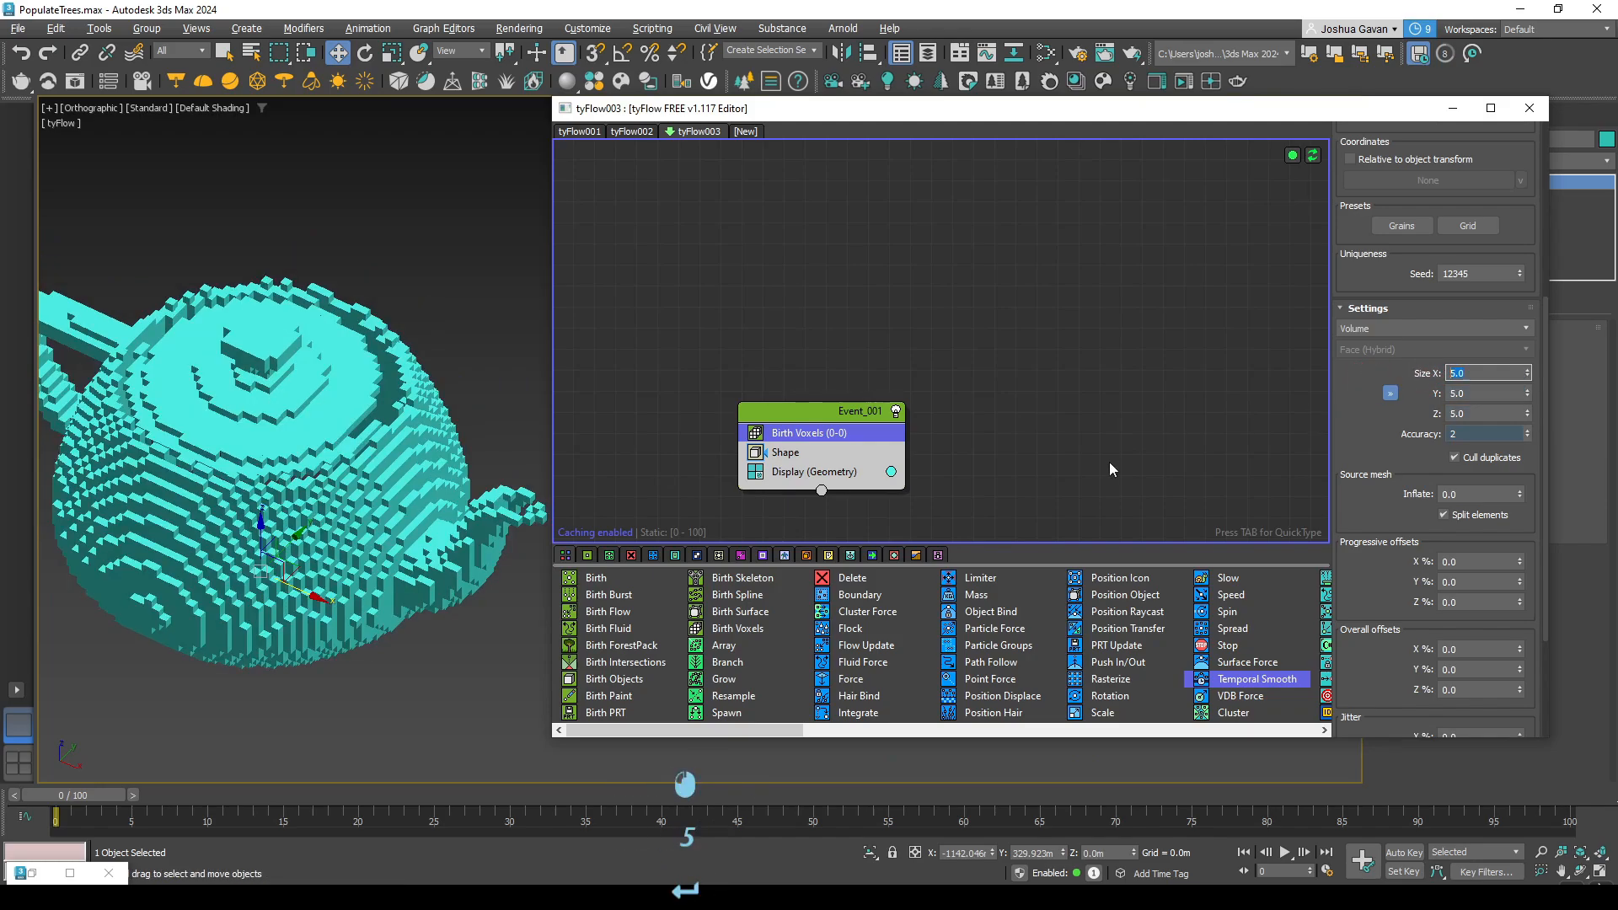
alt+middle_drag(382, 561, 391, 524)
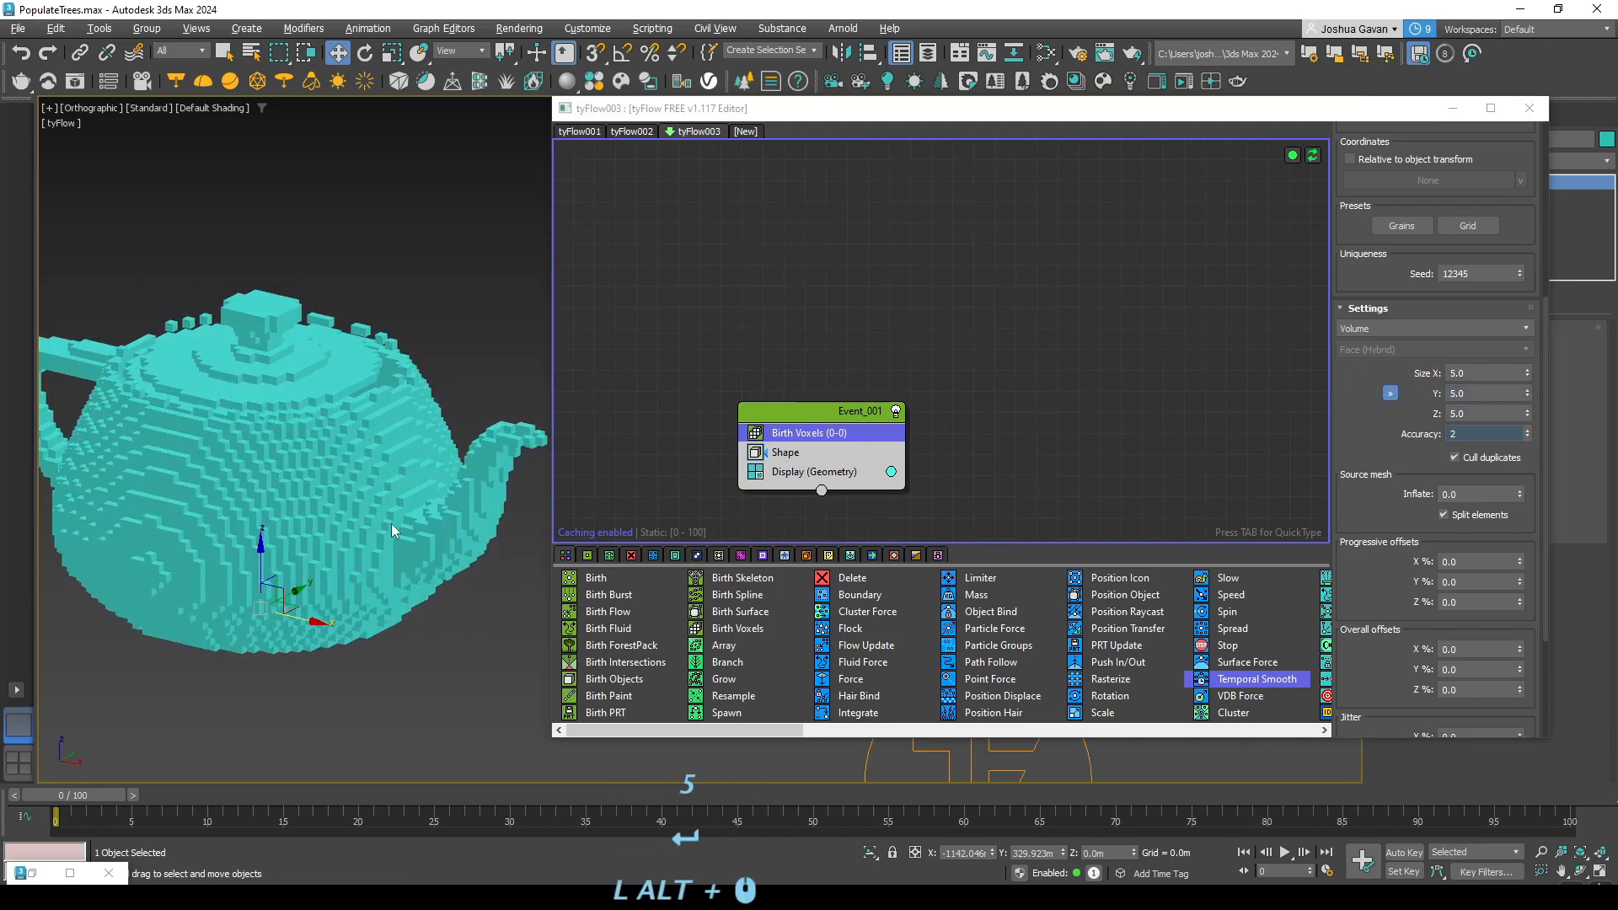
- Raise the Birth Voxels accuracy to 3 and inspect the voxel teapot from above
double_click(1475, 434)
text(3)
key(Return)
alt+middle_drag(337, 540, 459, 590)
- Set the voxel size to 10.0 in X, Y and Z and check the teapot from a lower angle
double_click(1420, 371)
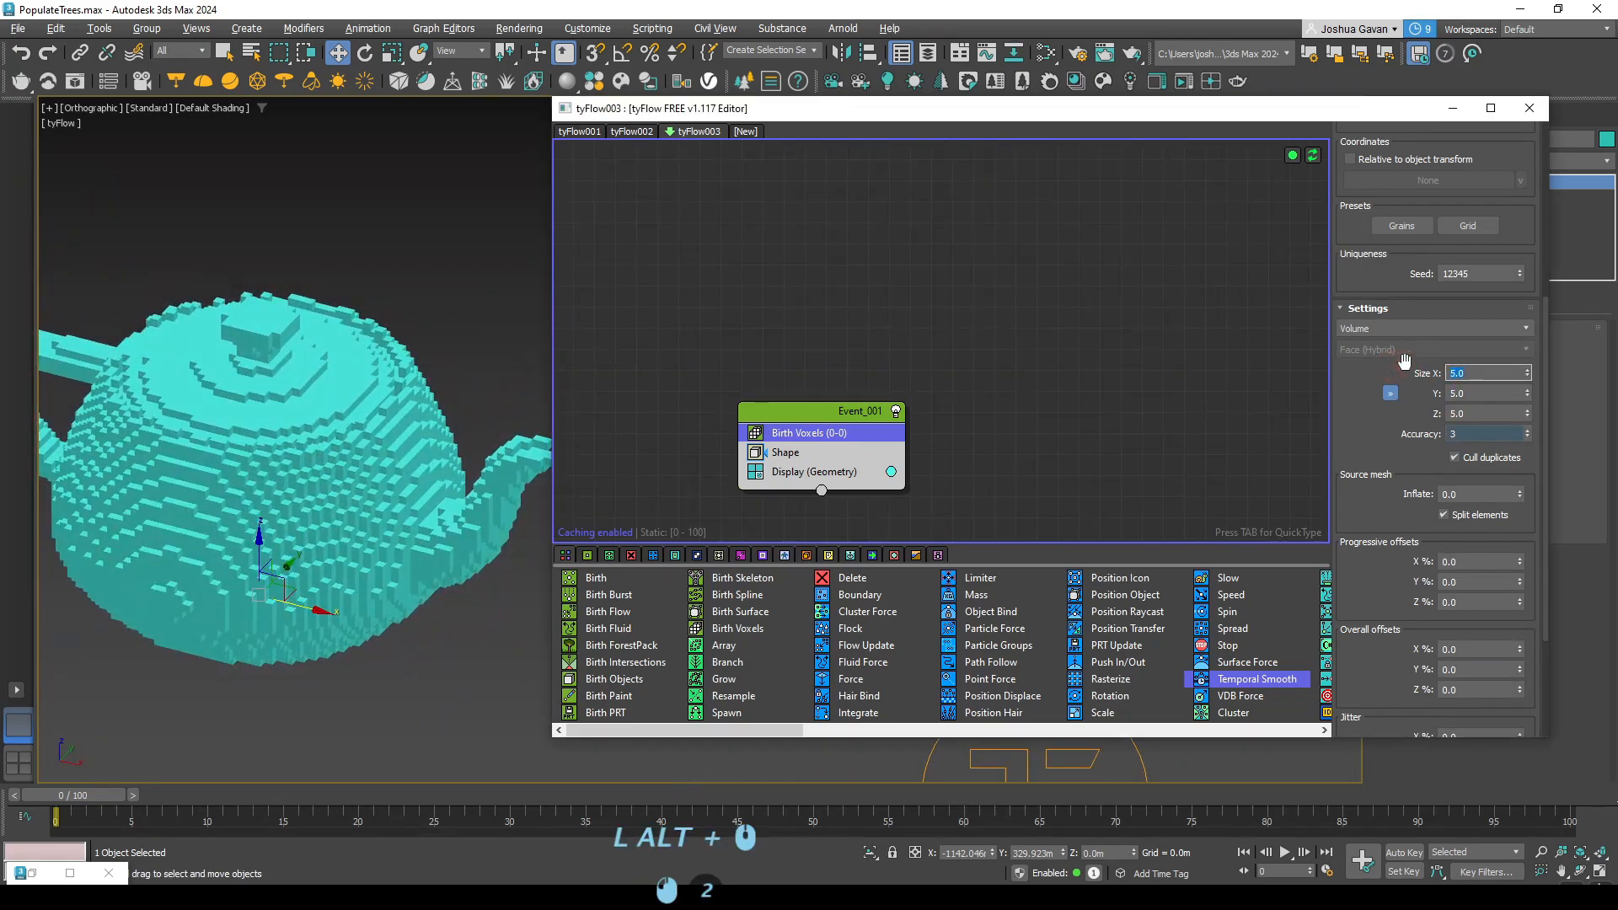
text(10)
key(Return)
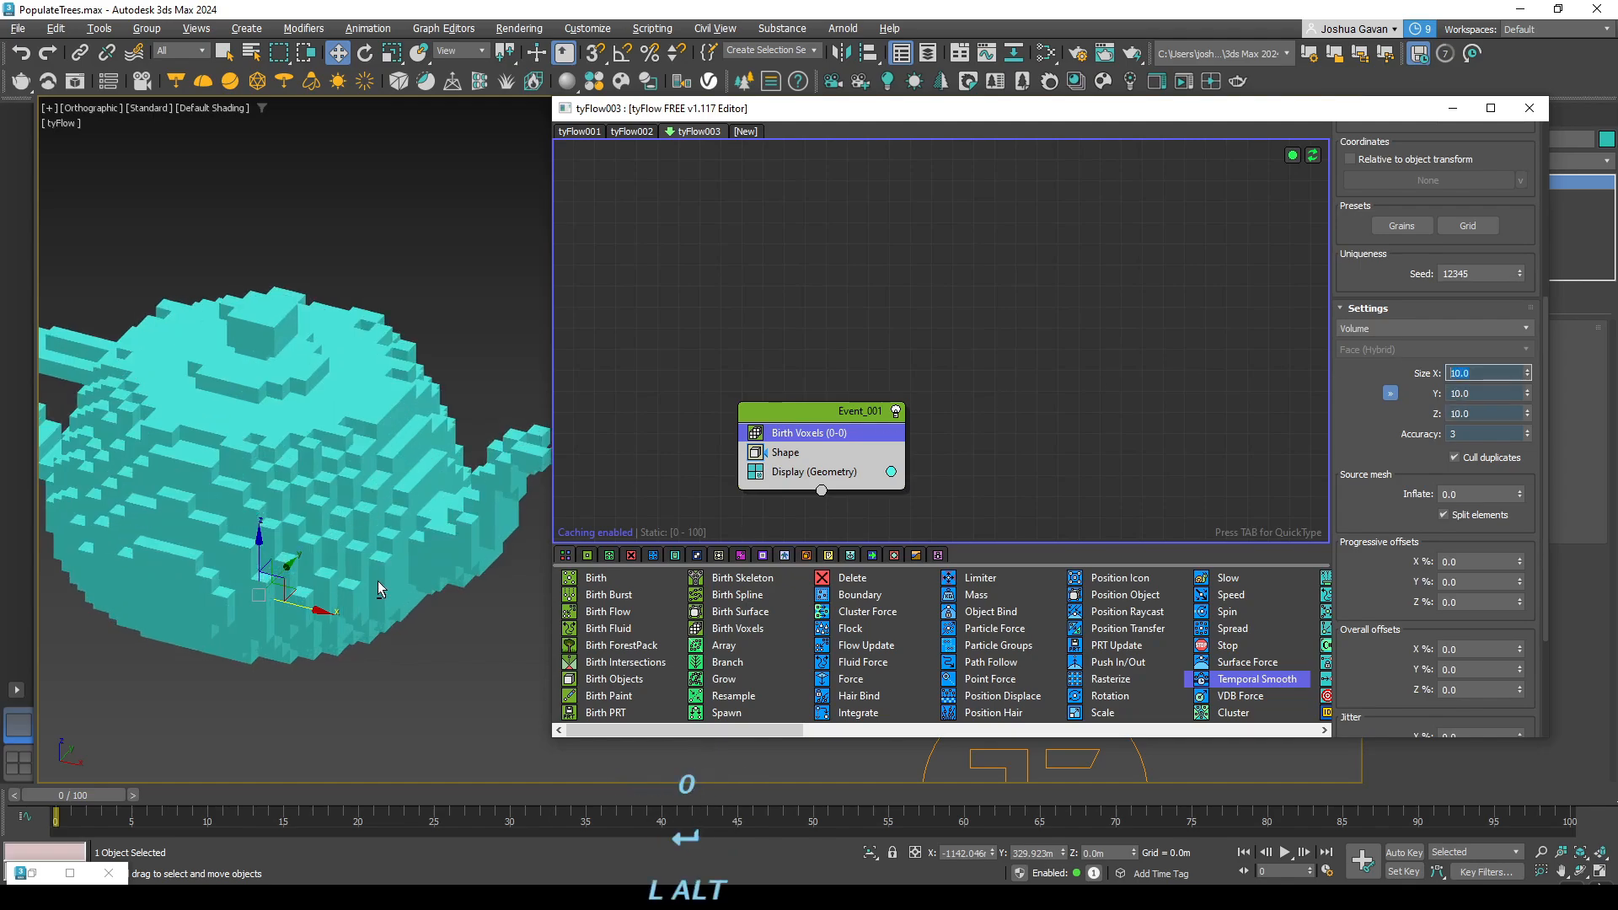
alt+middle_drag(377, 579, 321, 594)
- Add a Speed operator to Event_001 directly below the Shape operator
click(808, 453)
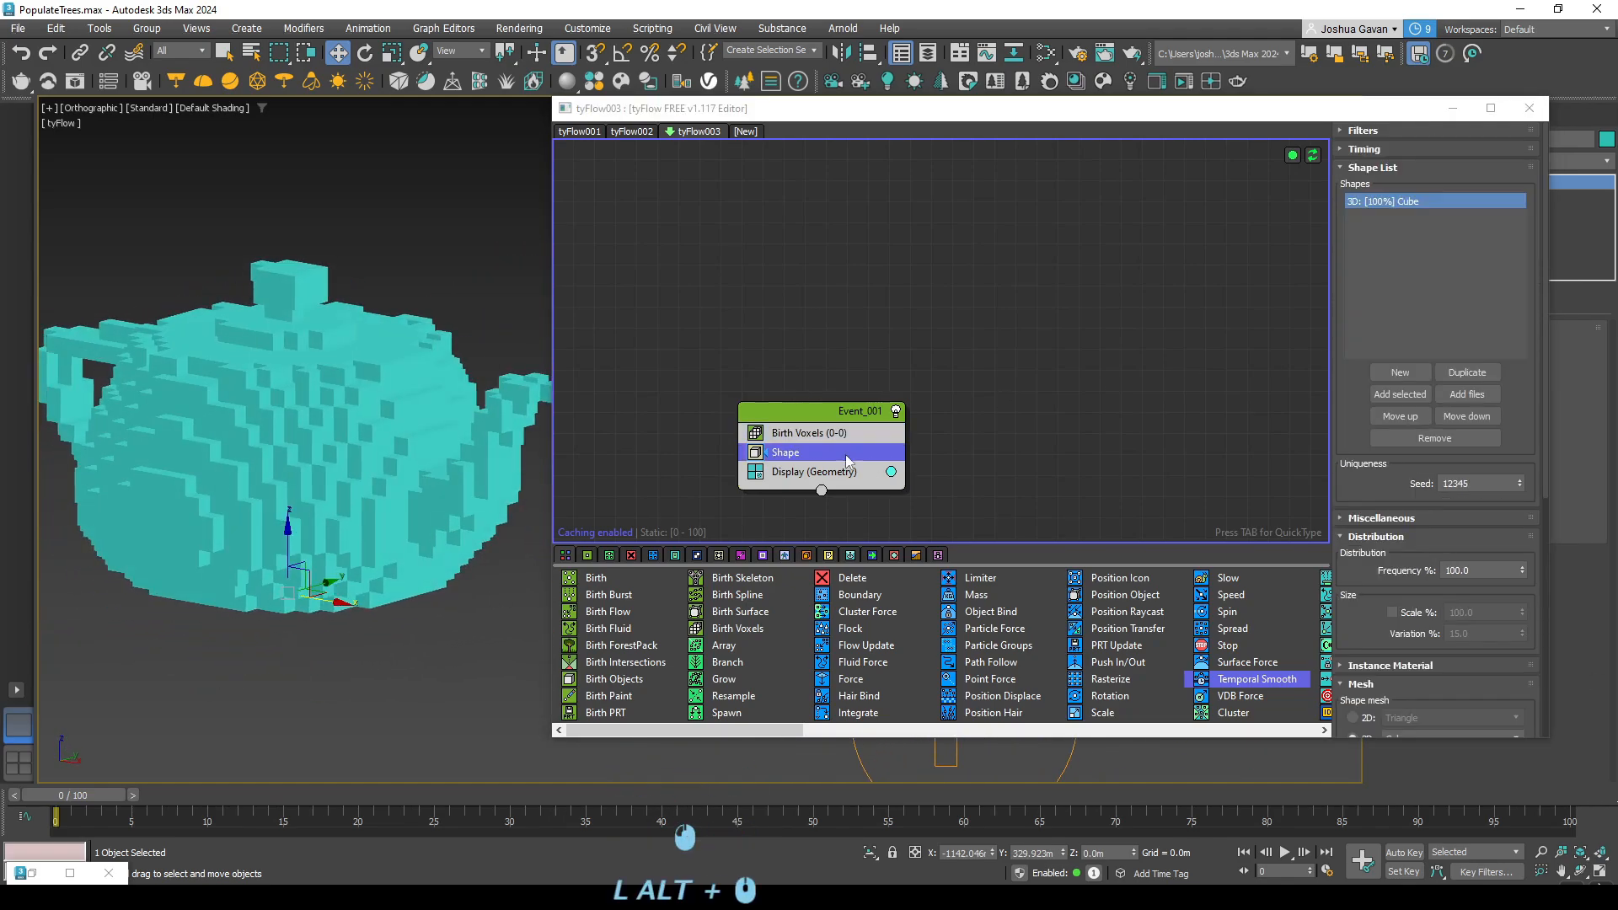
right_click(807, 453)
key(Tab)
key(Tab)
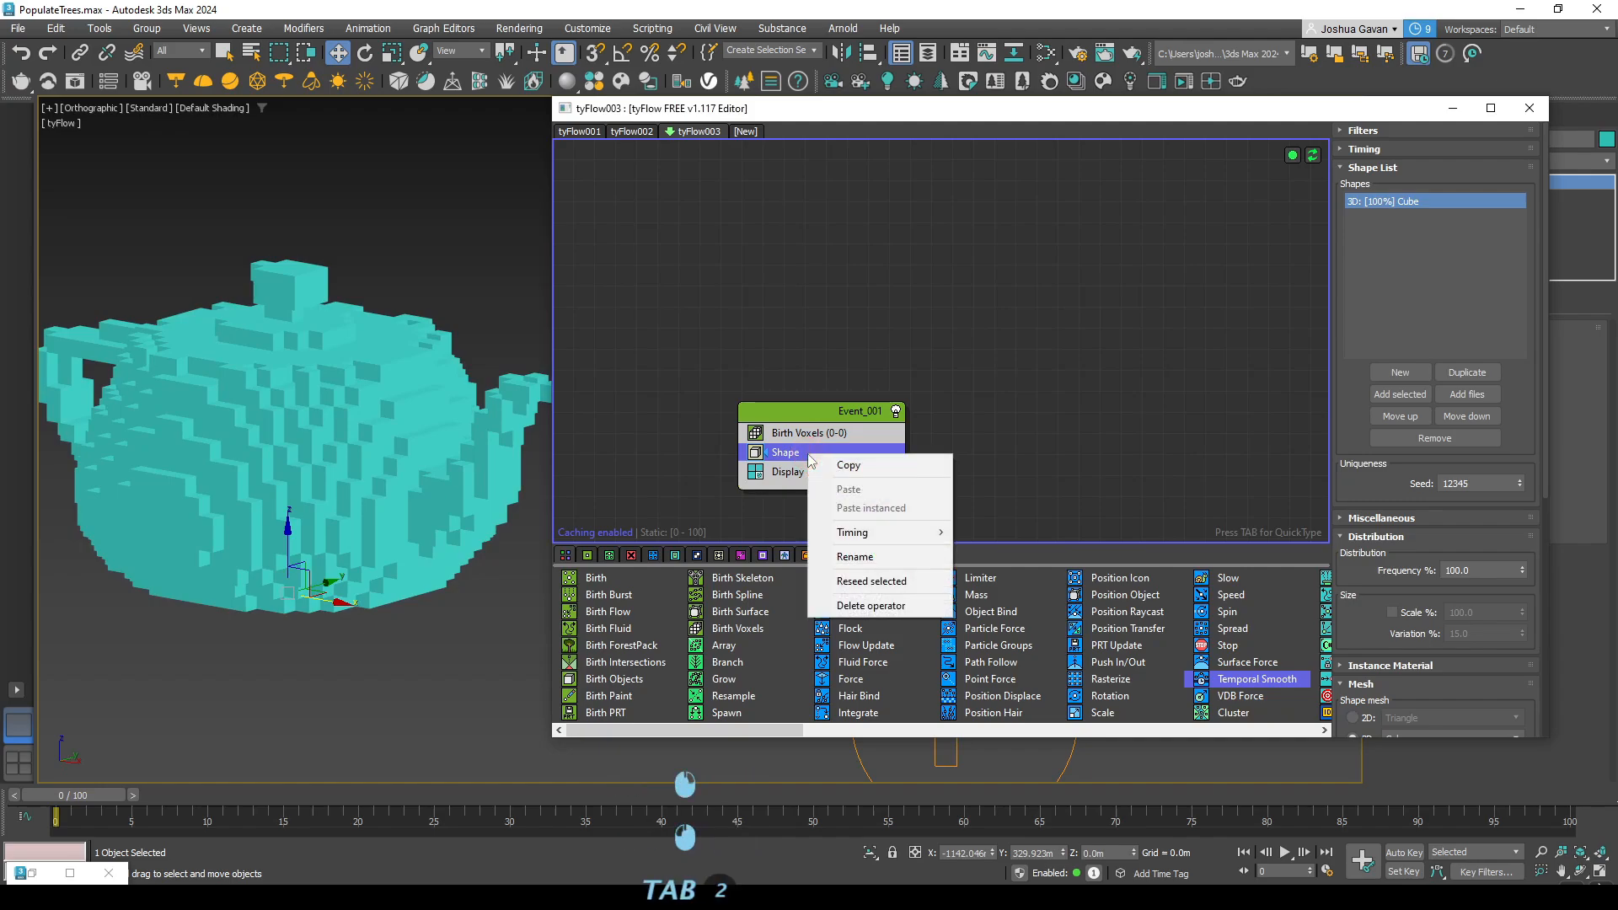
click(775, 460)
key(Tab)
text(s)
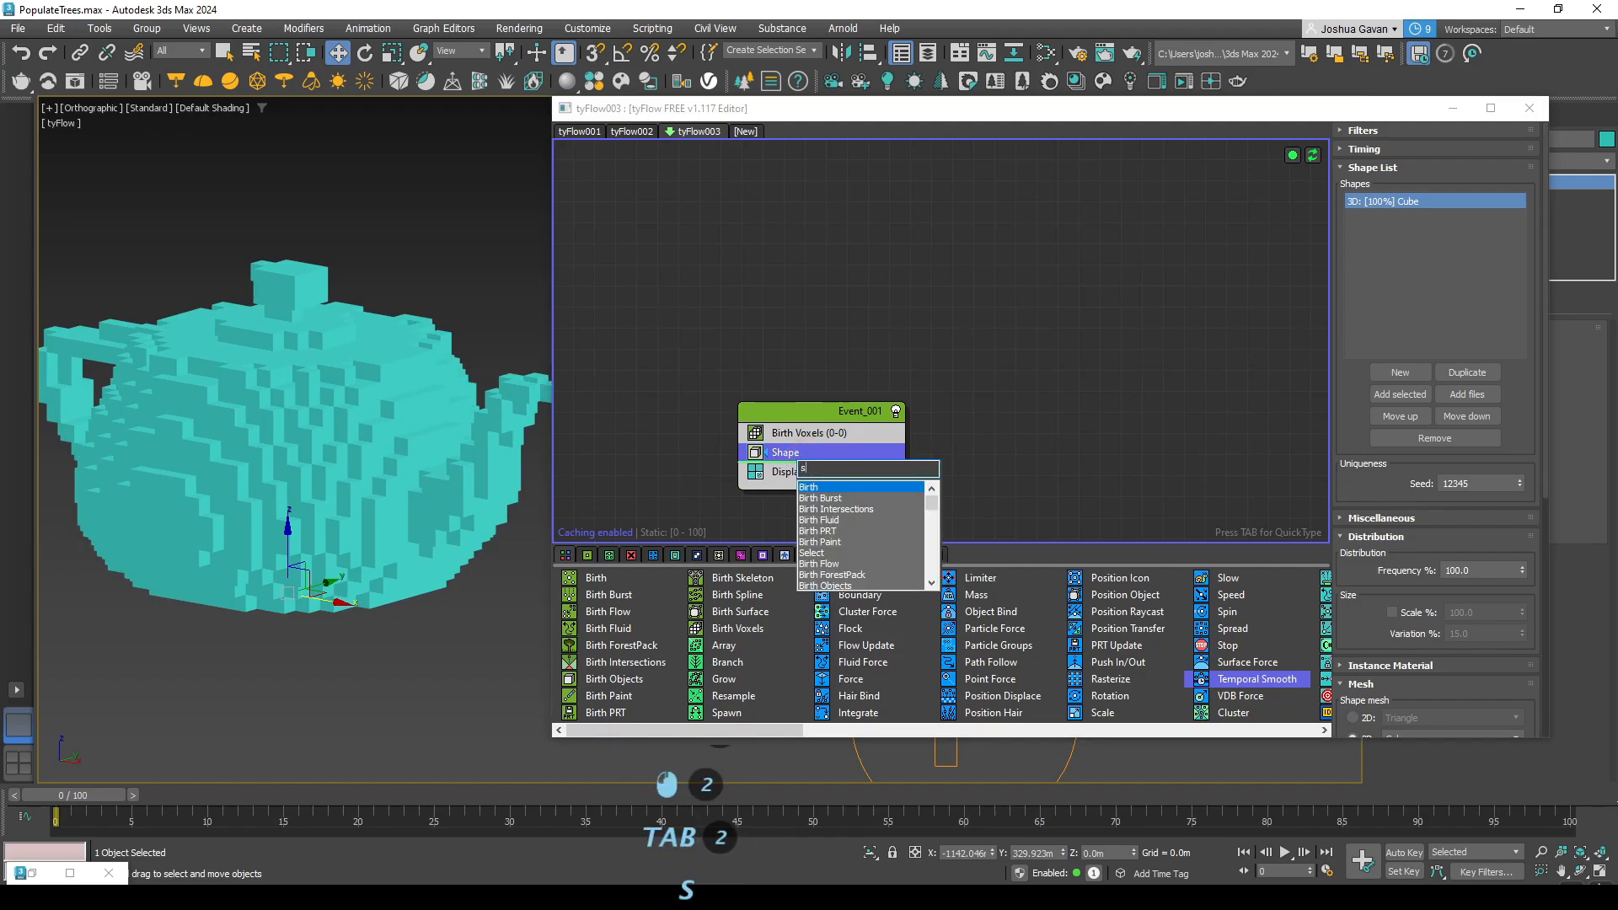
text(peed)
click(834, 488)
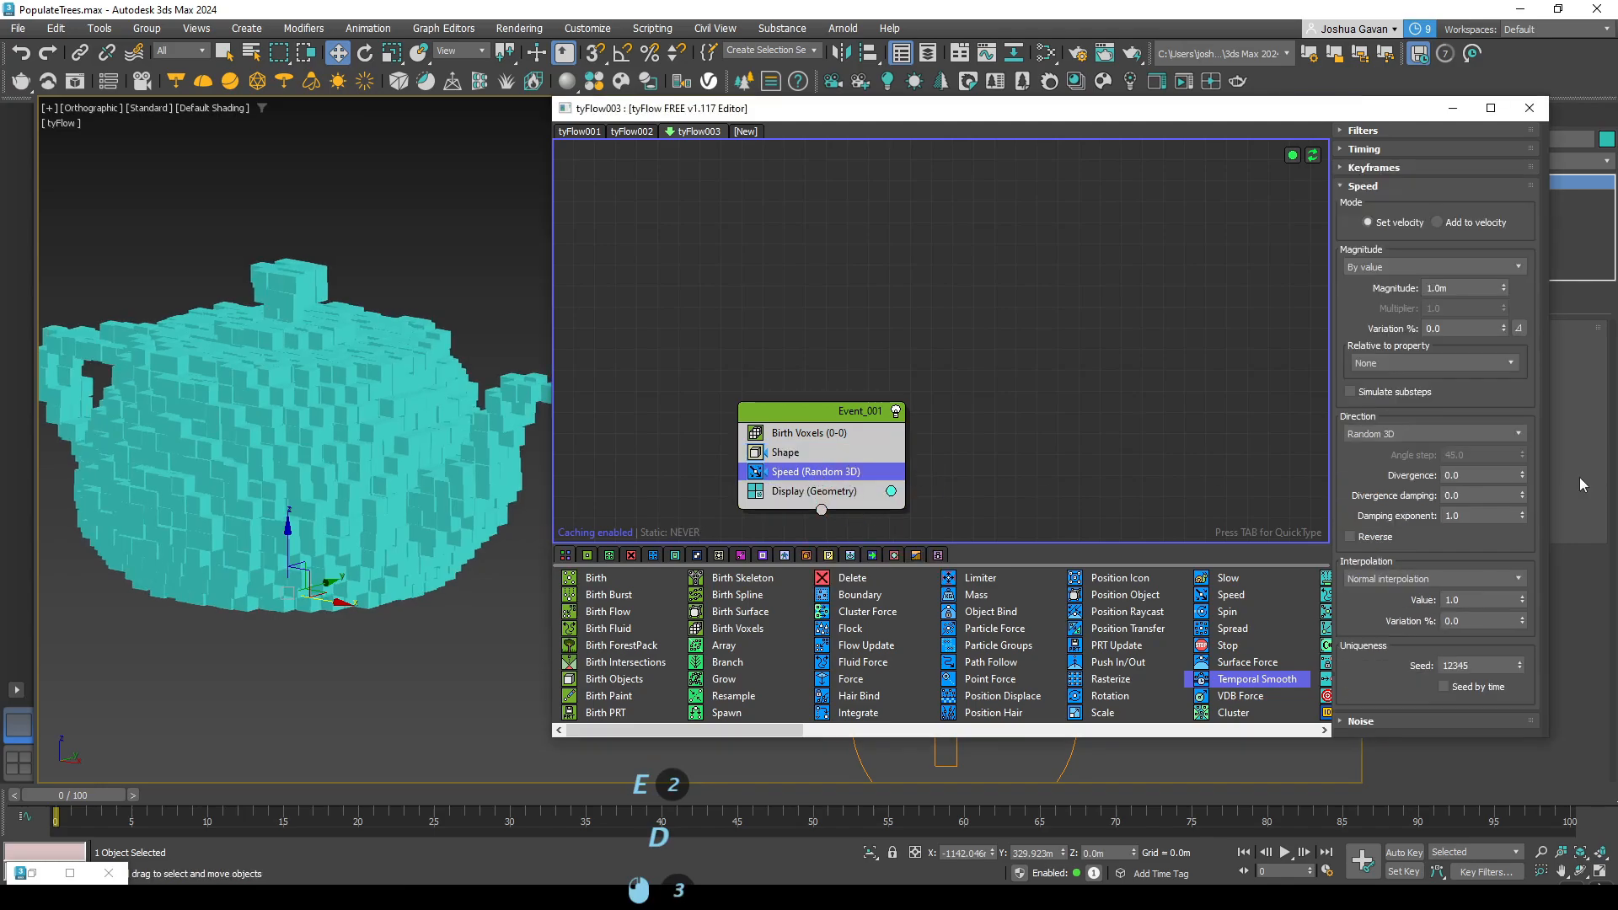
- Look through the available operators and examine the Speed operator's parameters and magnitude modes, keeping By value
key(ctrl+=)
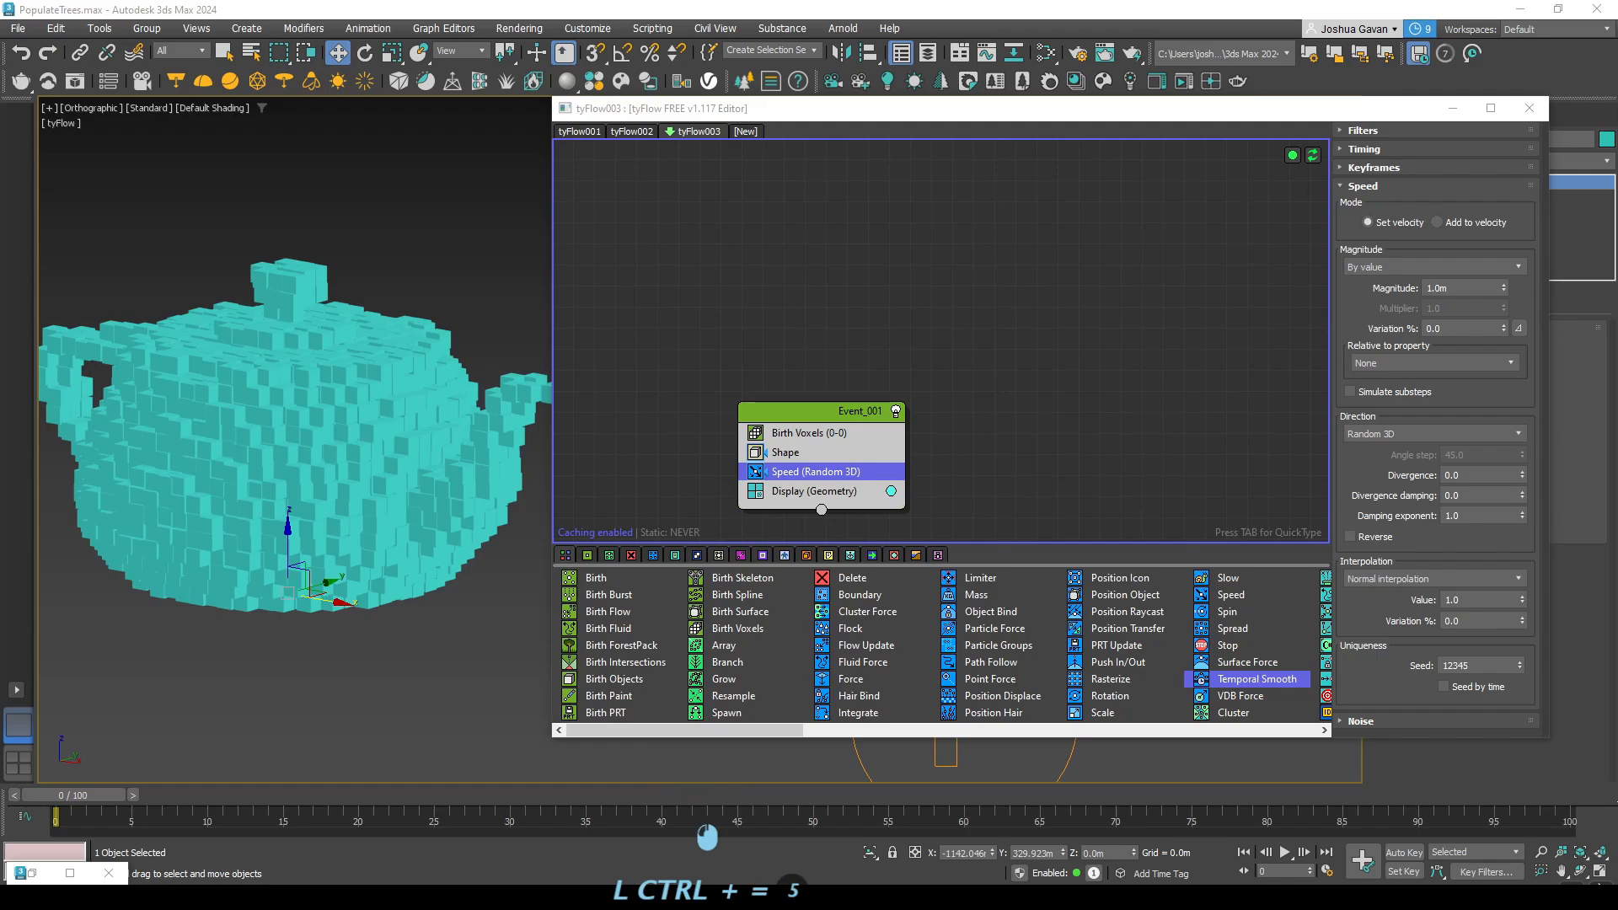
key(ctrl+minus)
key(ctrl+minus)
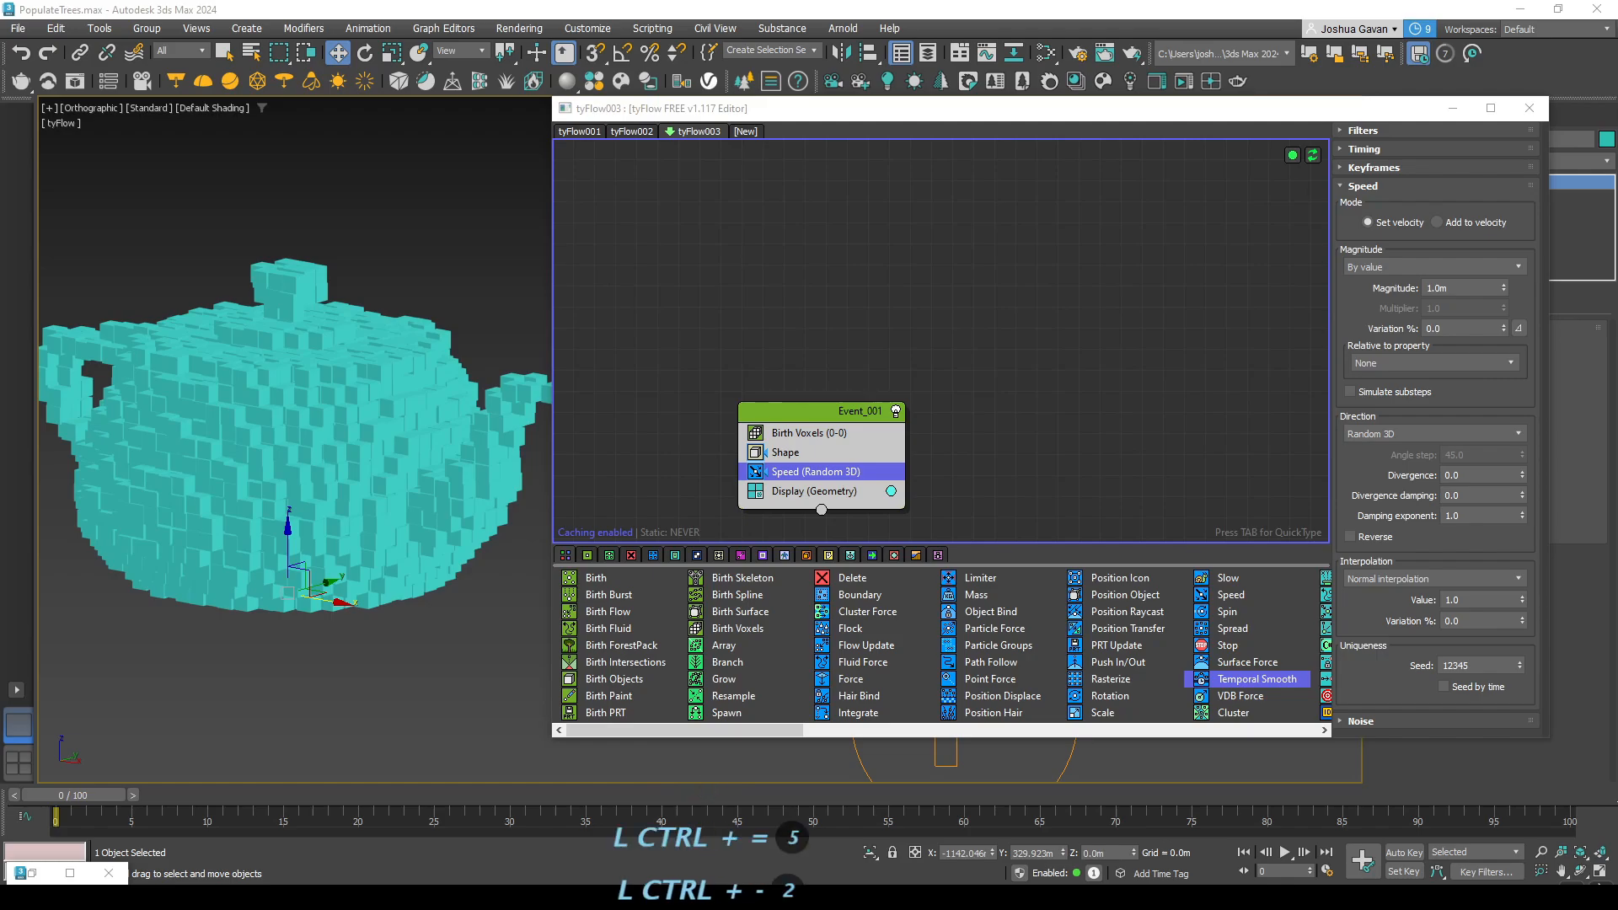
click(1026, 507)
click(828, 732)
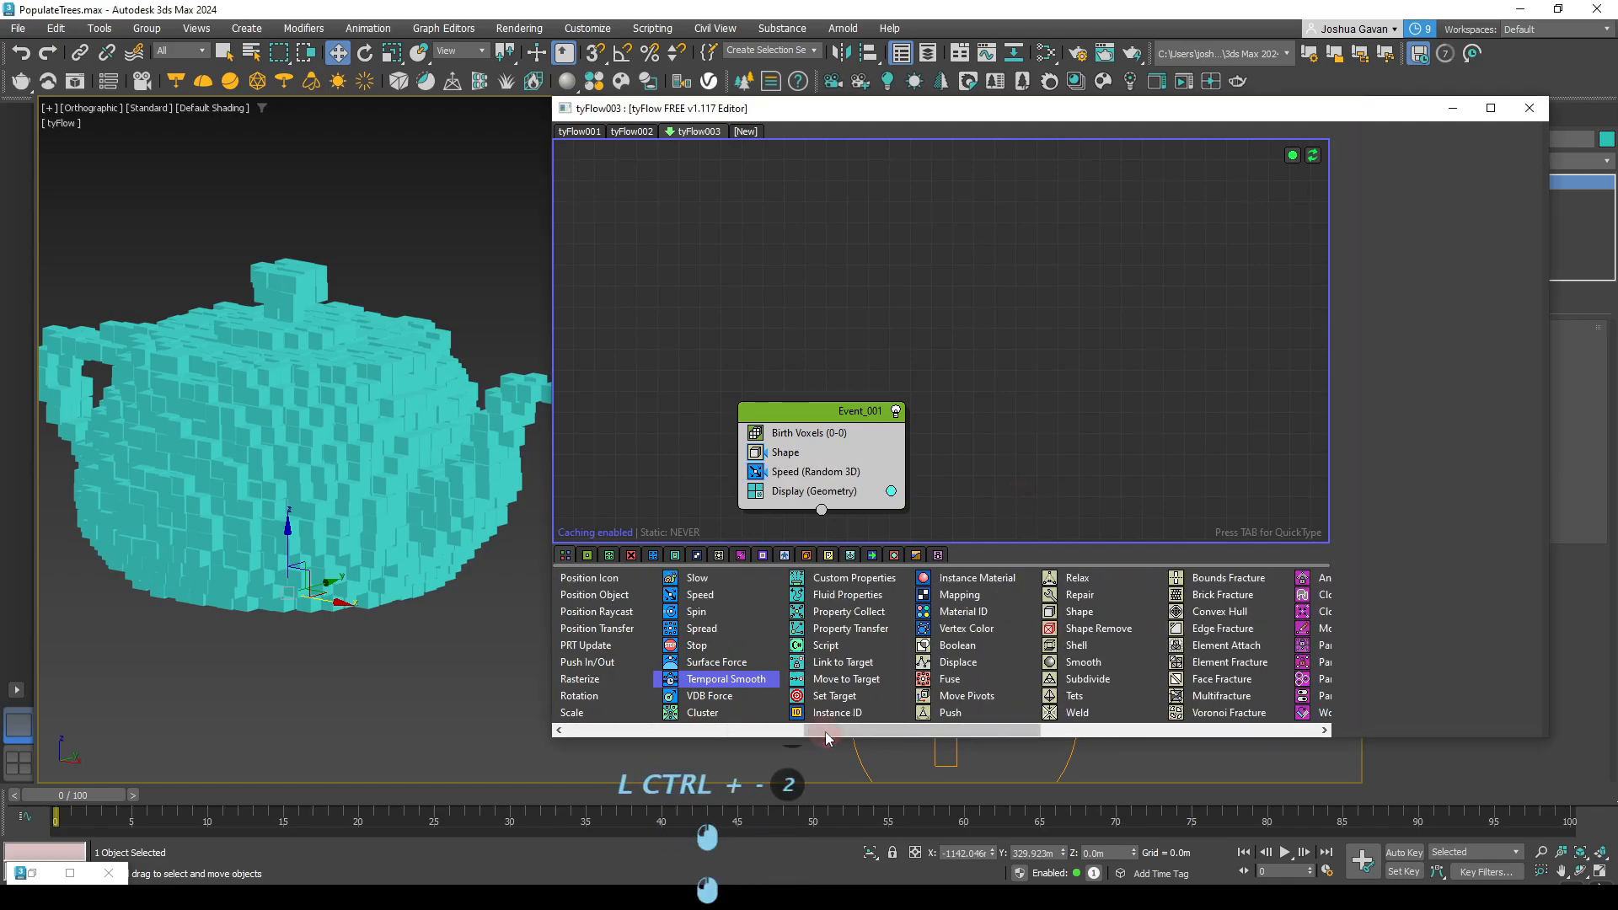
drag(853, 730, 648, 729)
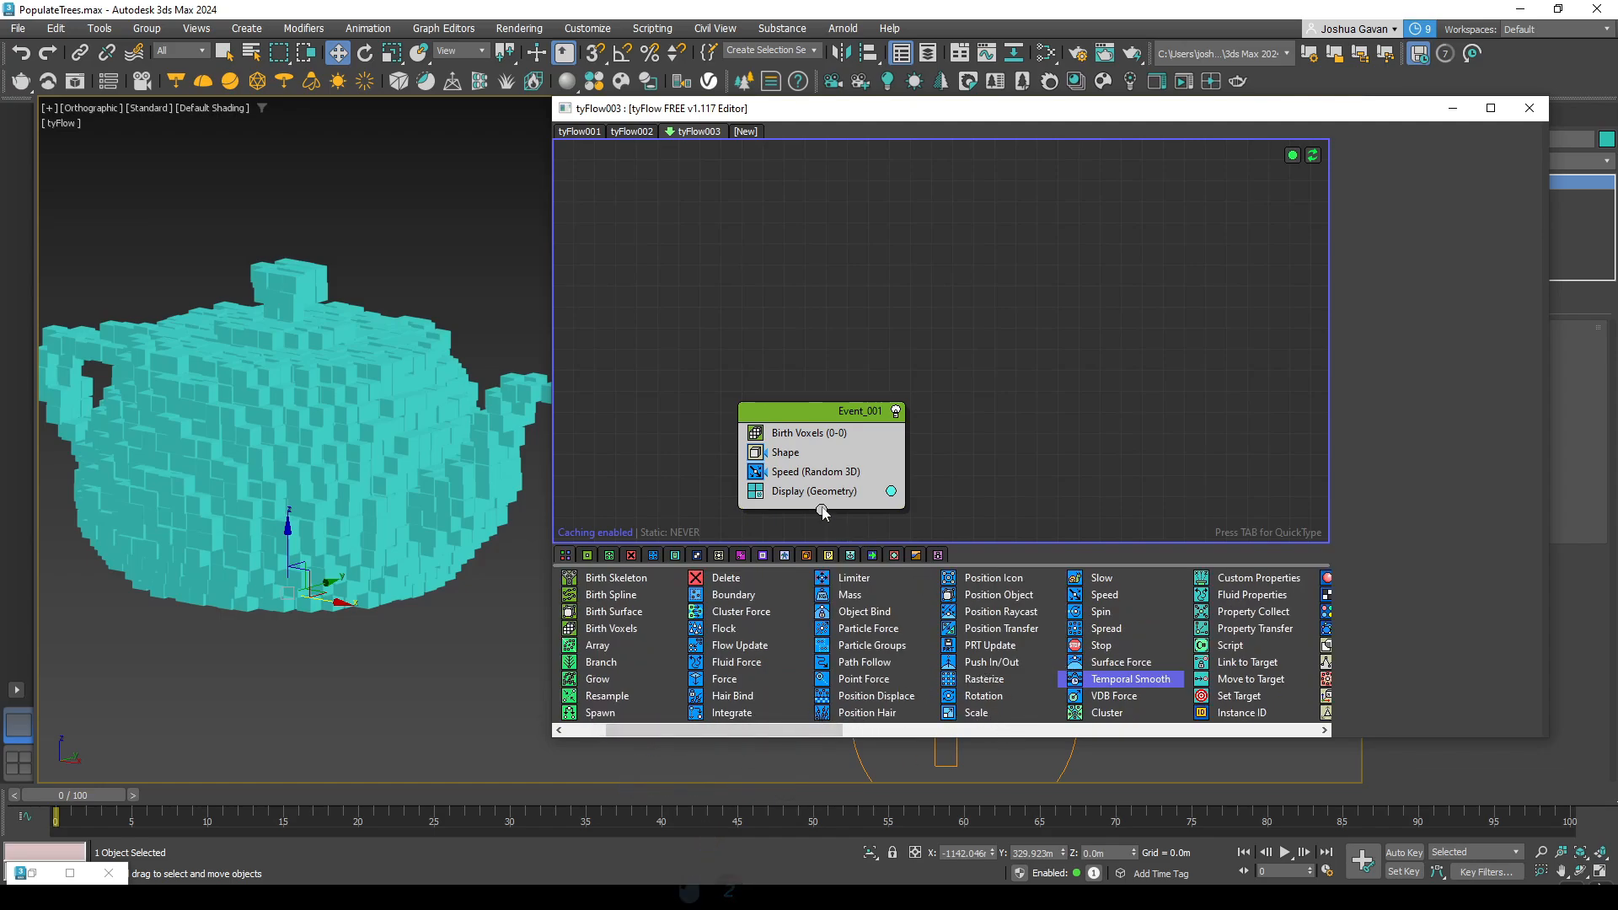
click(769, 473)
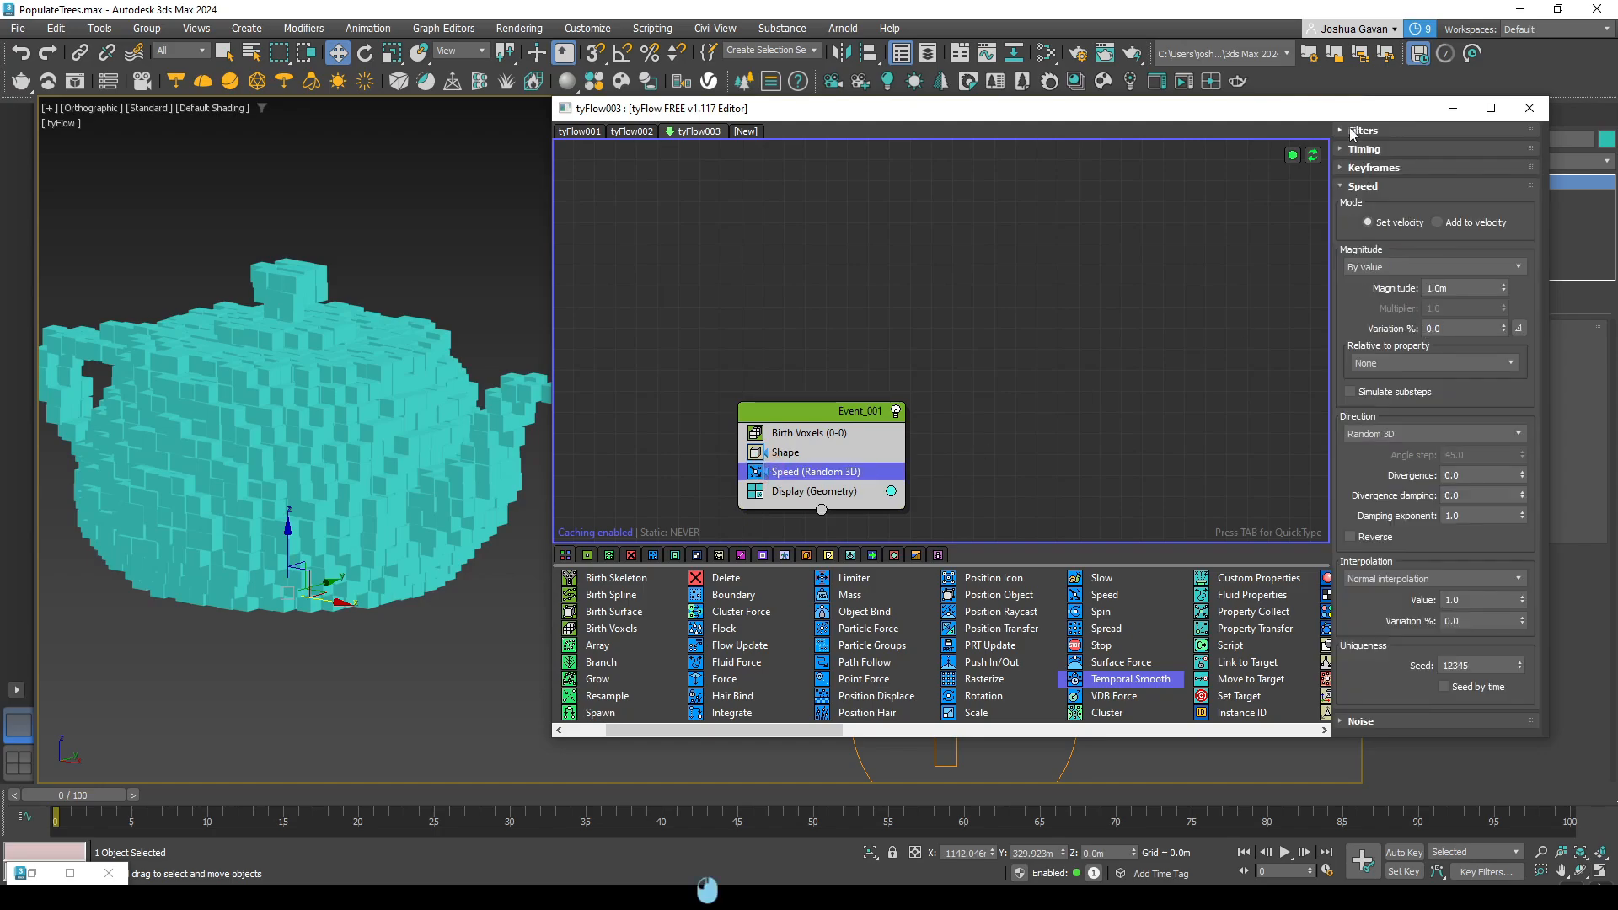
scroll(1356, 187, down, 3)
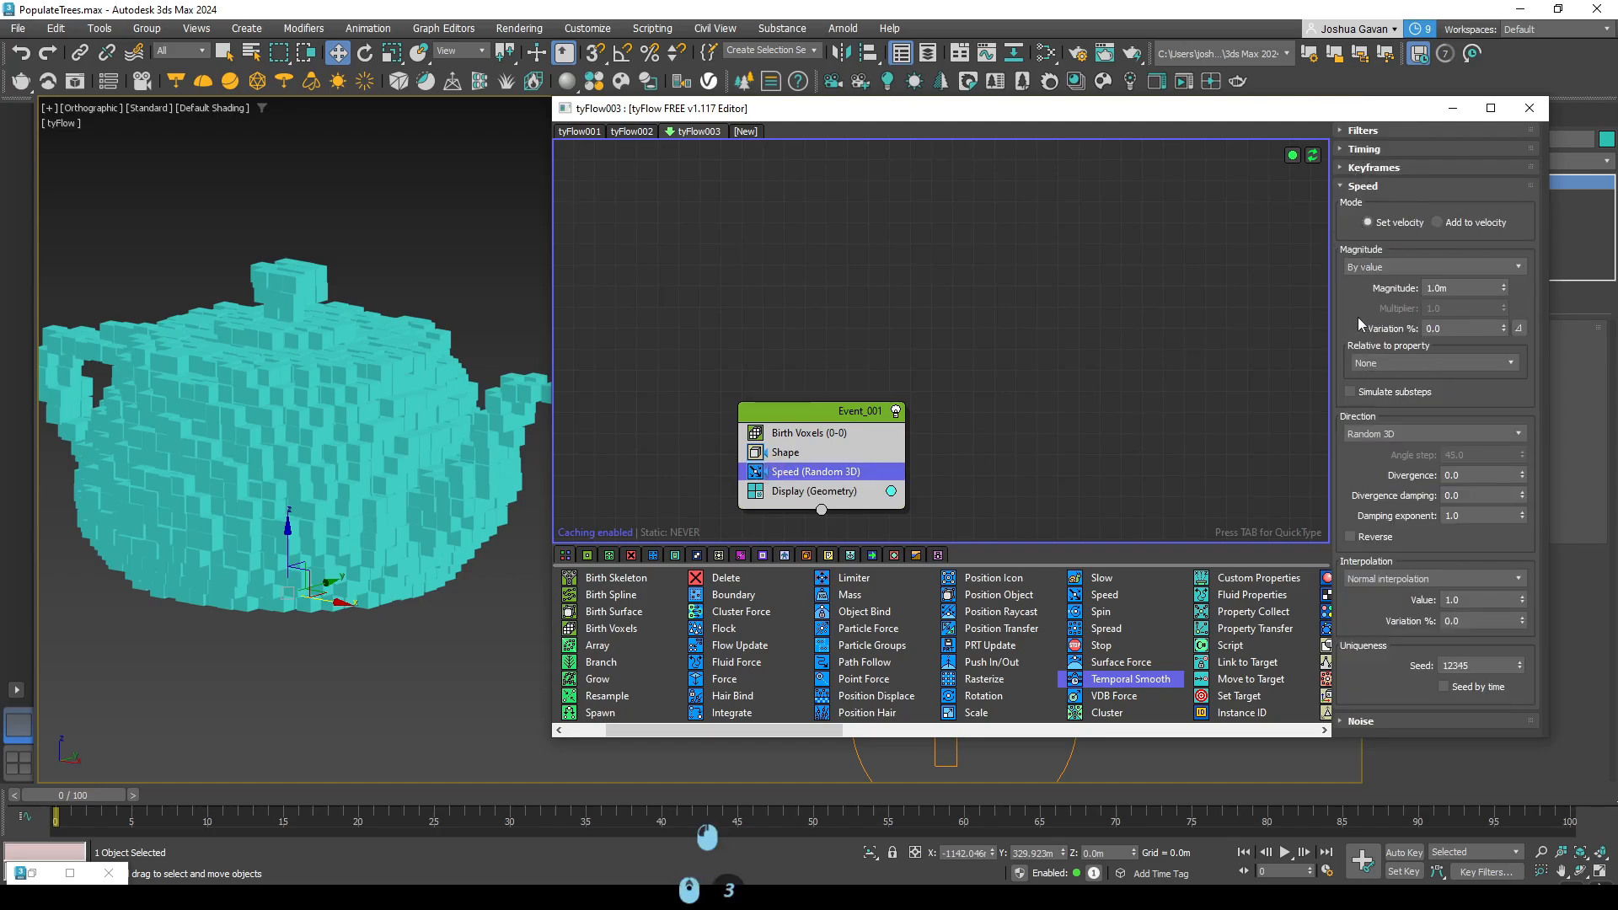
click(824, 470)
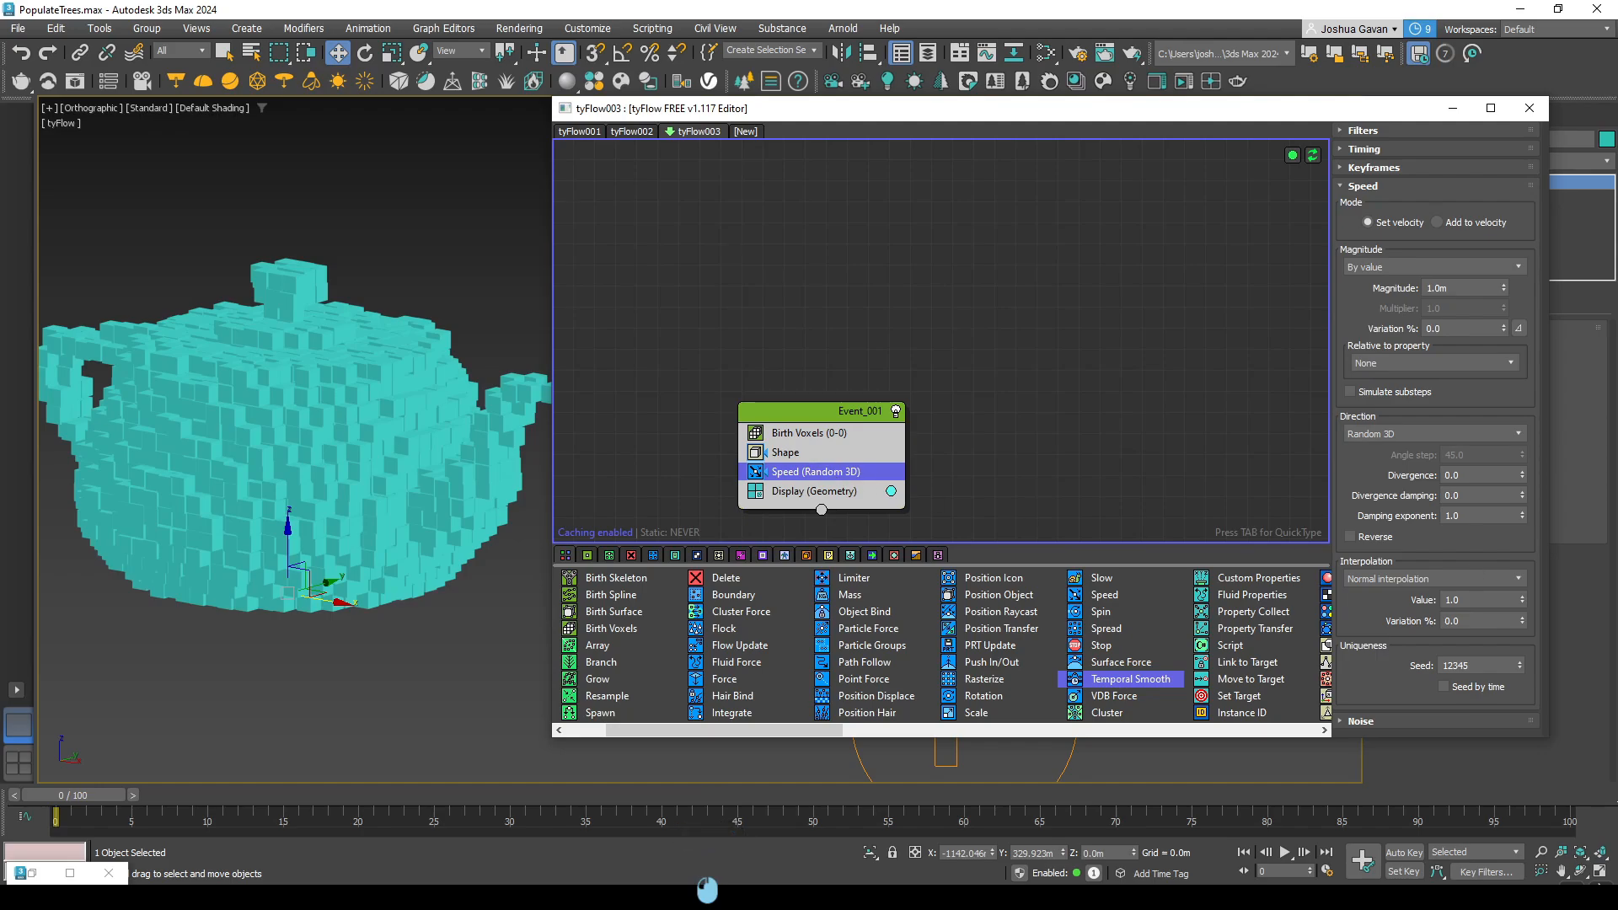
key(ctrl+minus)
key(ctrl+minus)
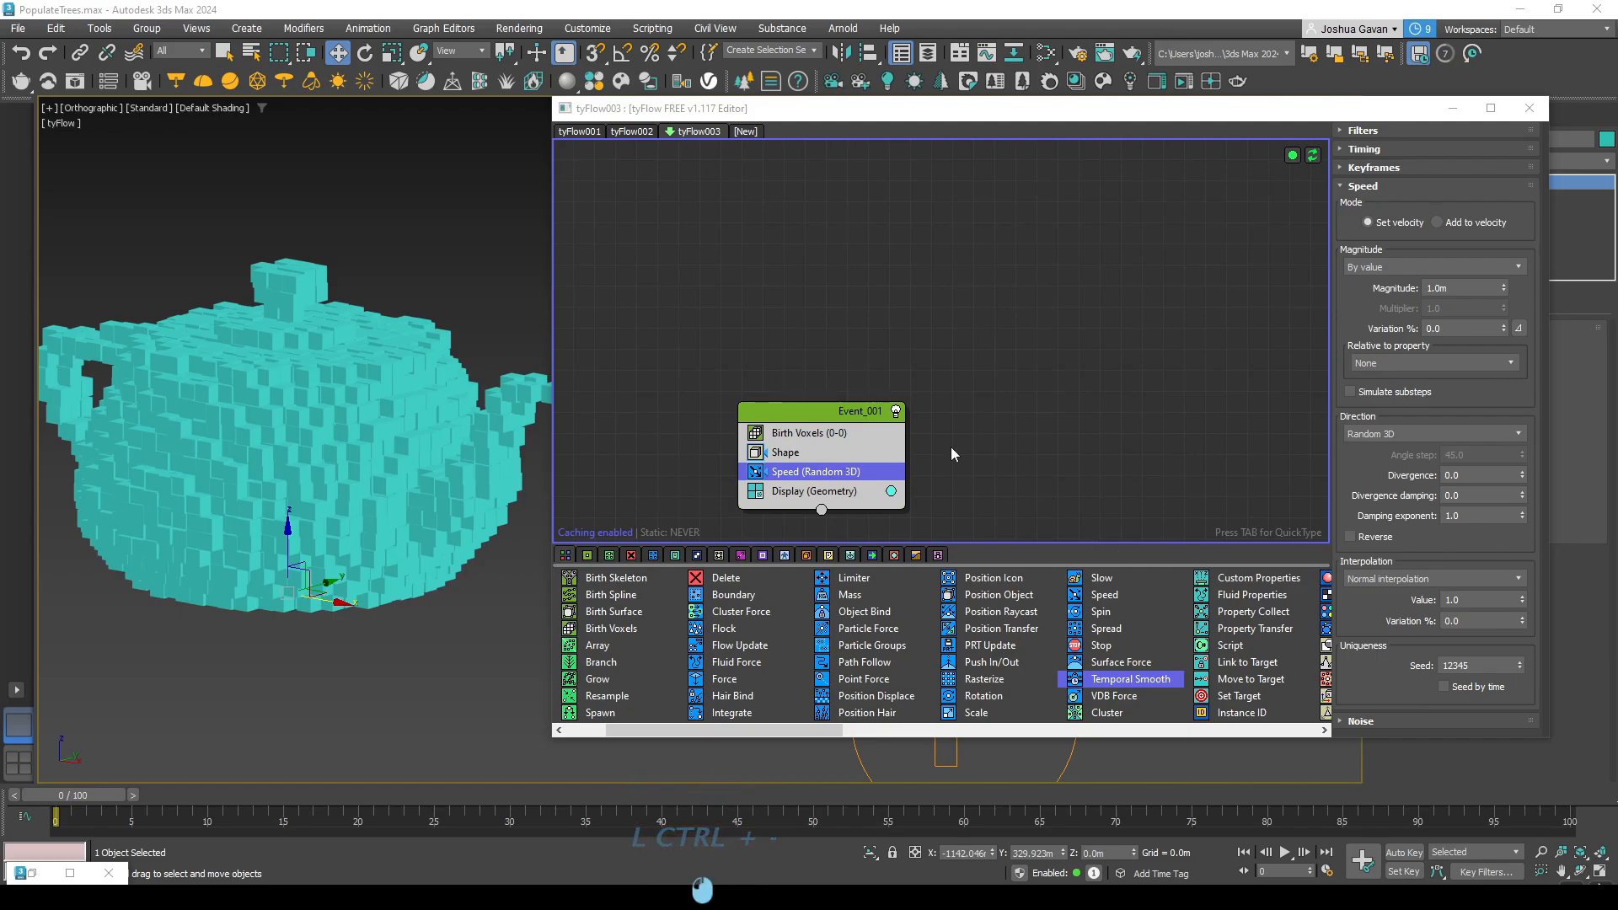
click(1383, 268)
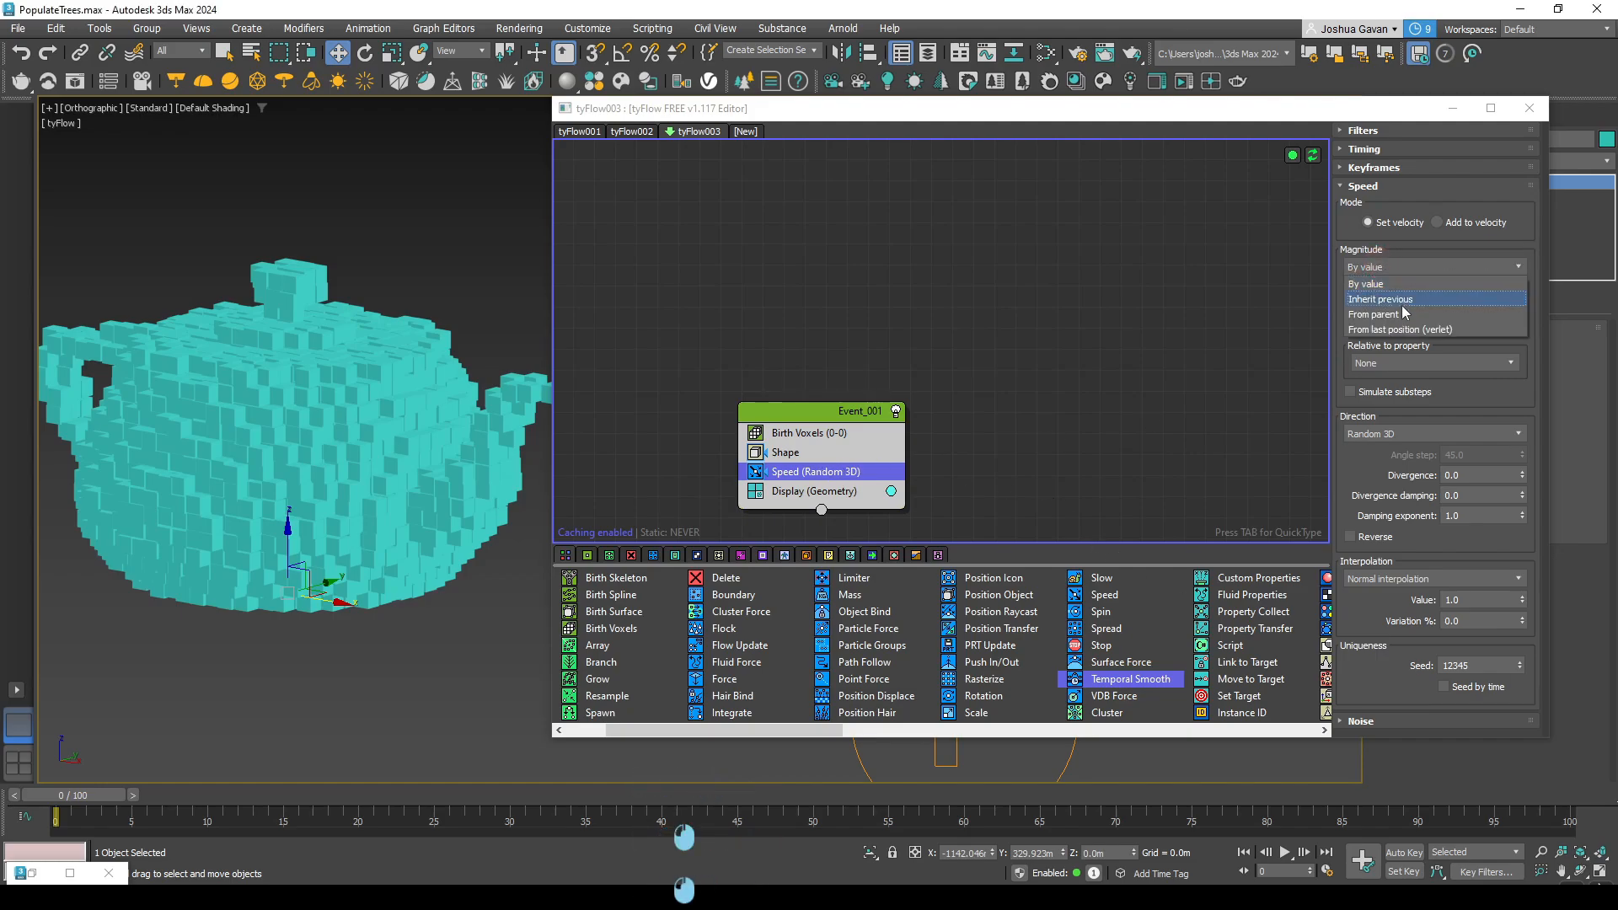
click(1389, 284)
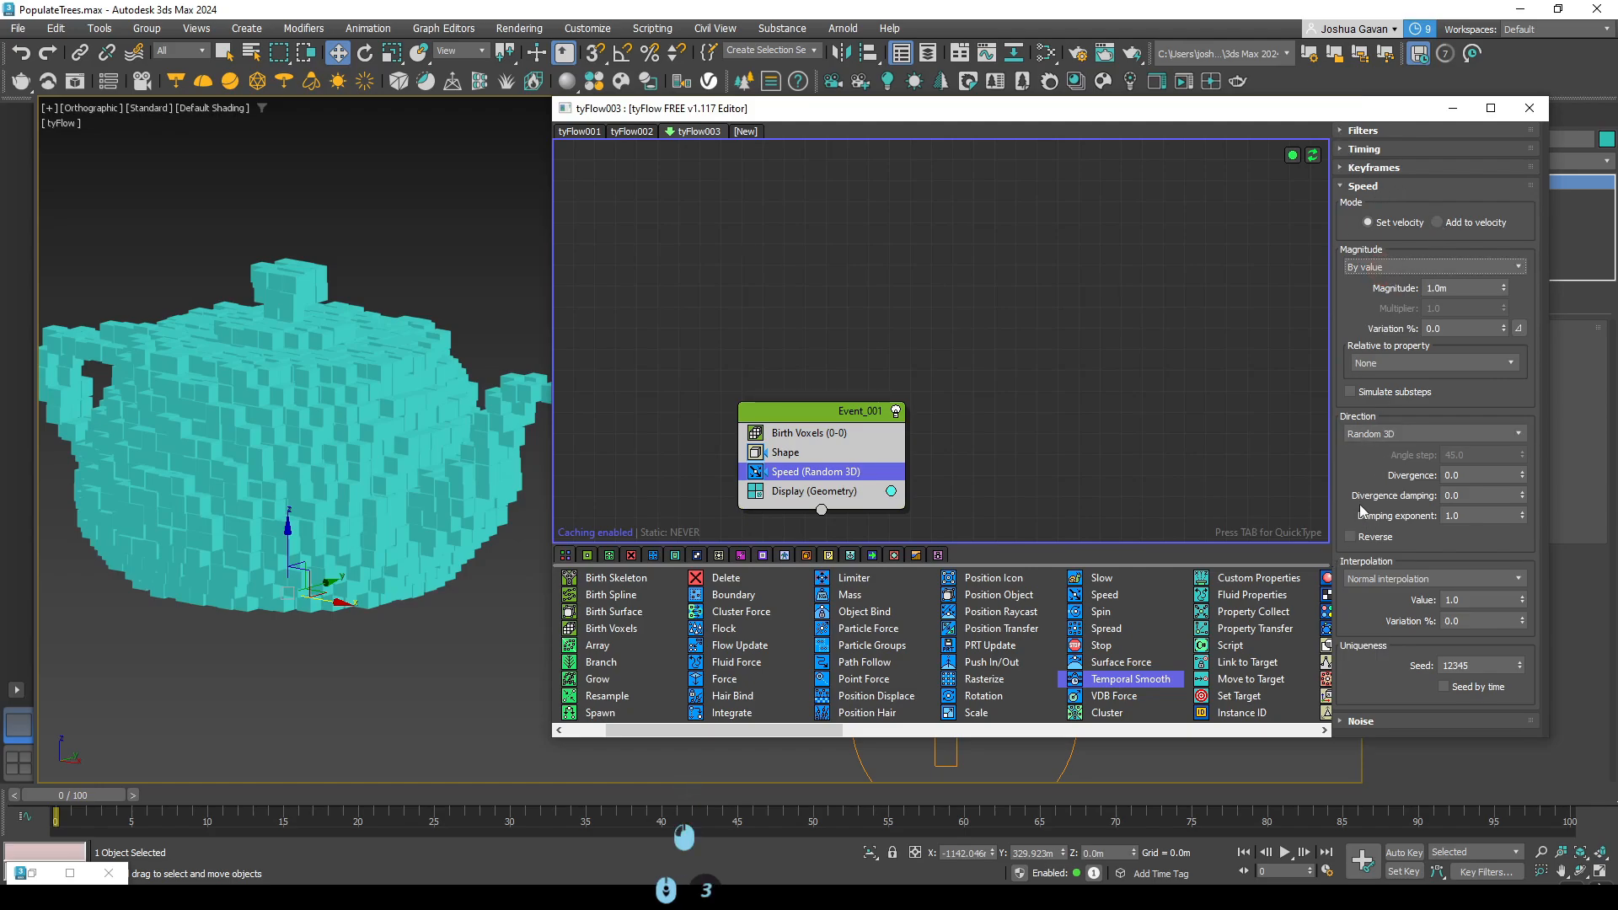
- Set the Speed operator's direction to Along icon arrow and bring the whole teapot into view
key(ctrl)
key(ctrl)
click(1376, 432)
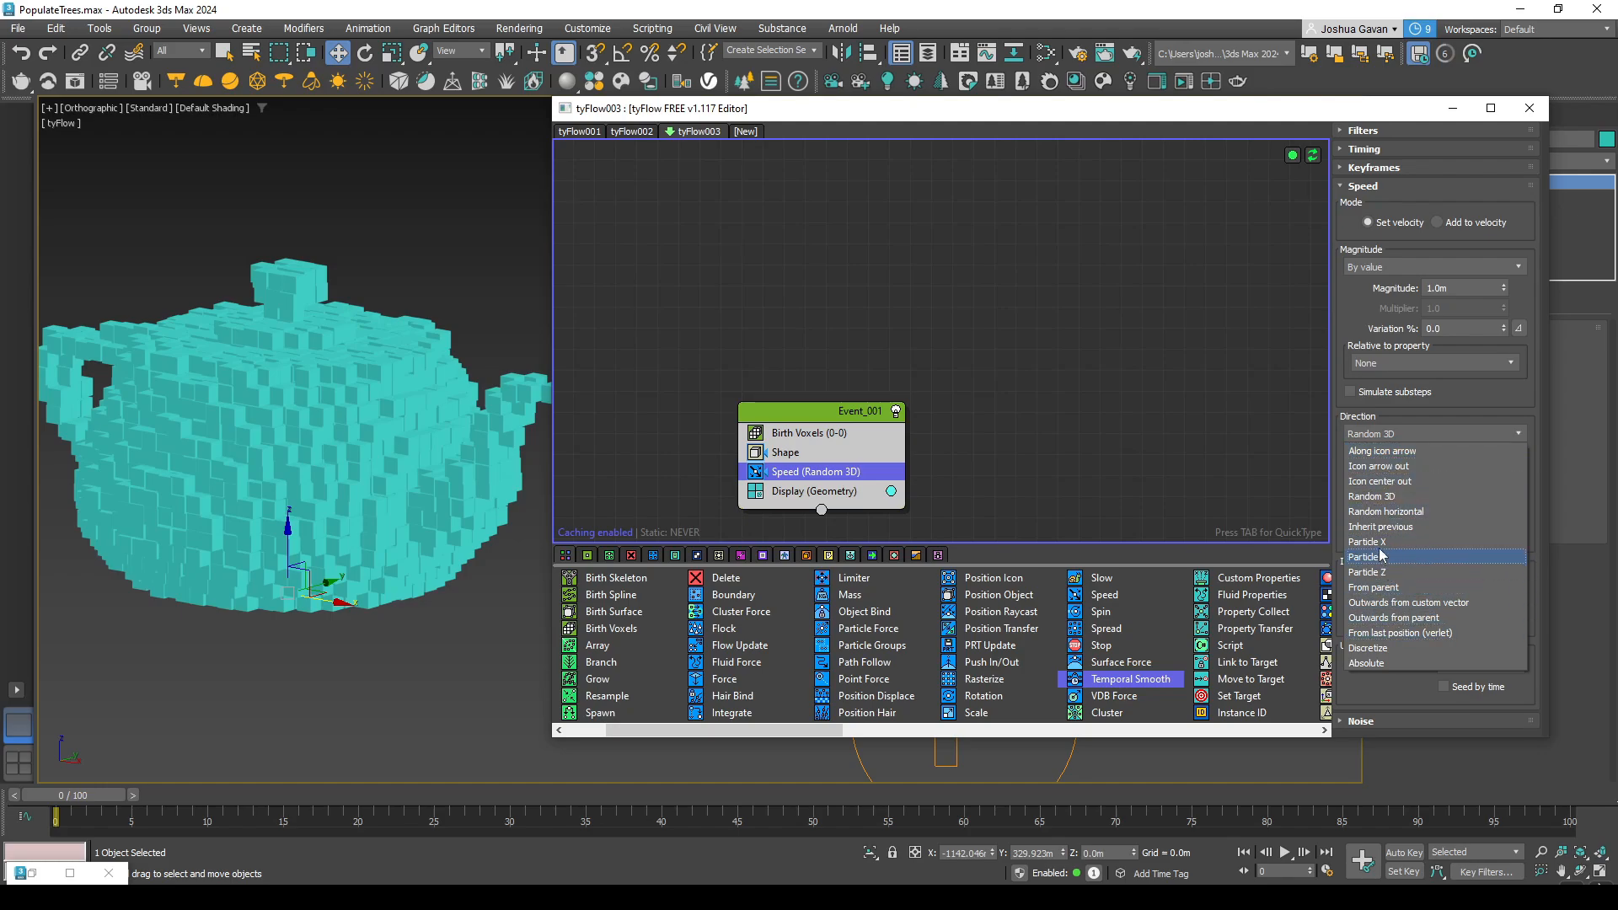
scroll(1382, 524, up, 4)
click(1383, 456)
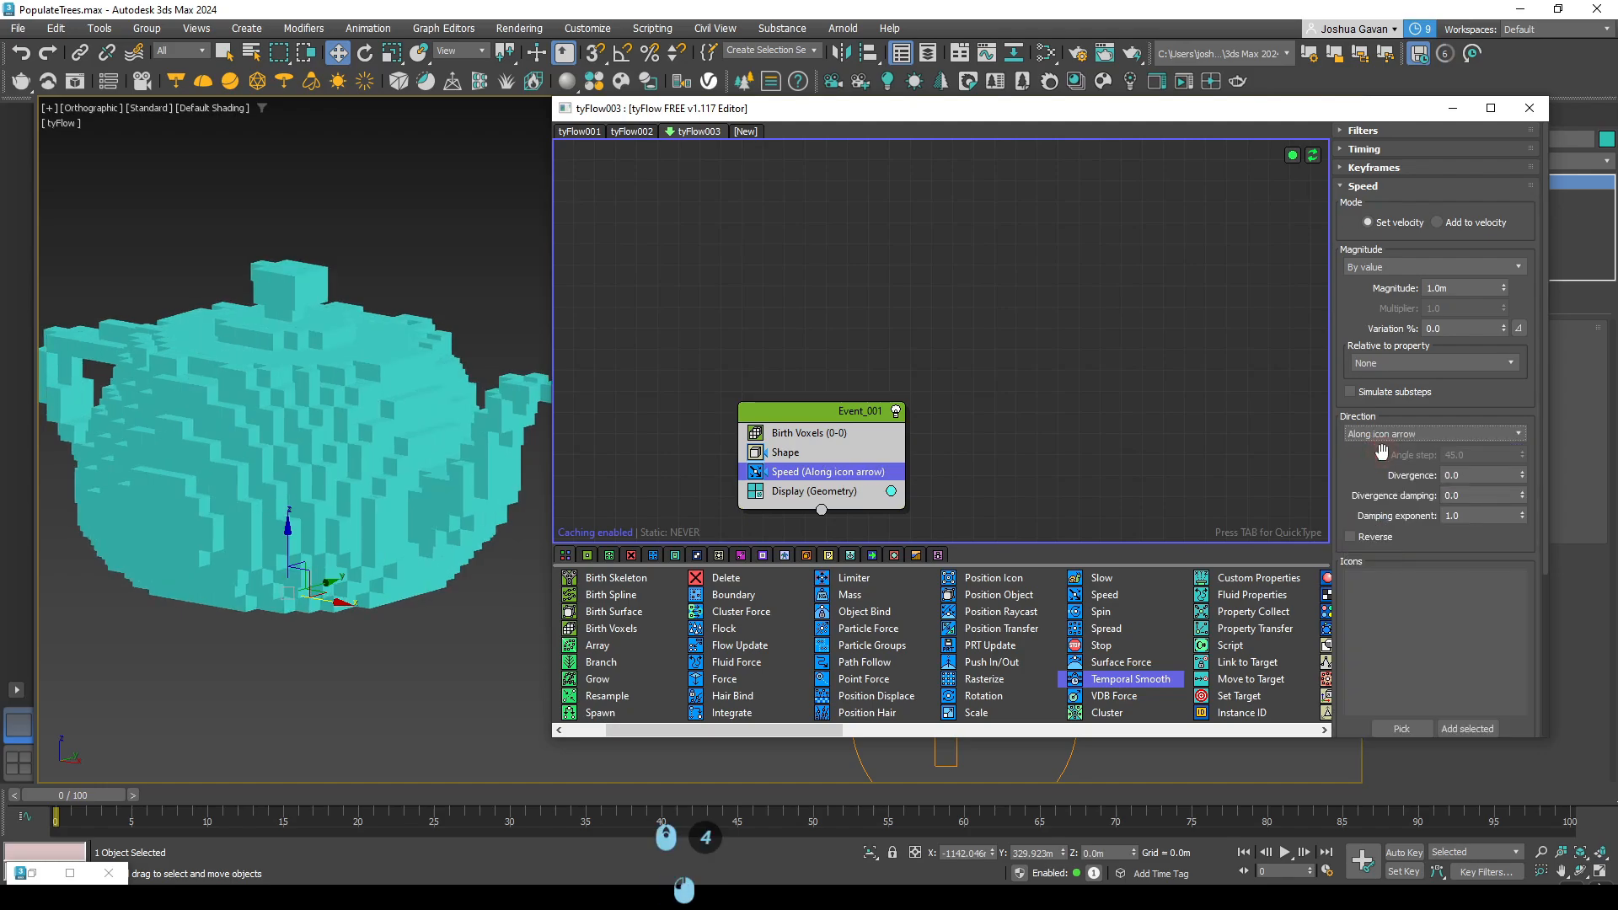
scroll(143, 471, down, 3)
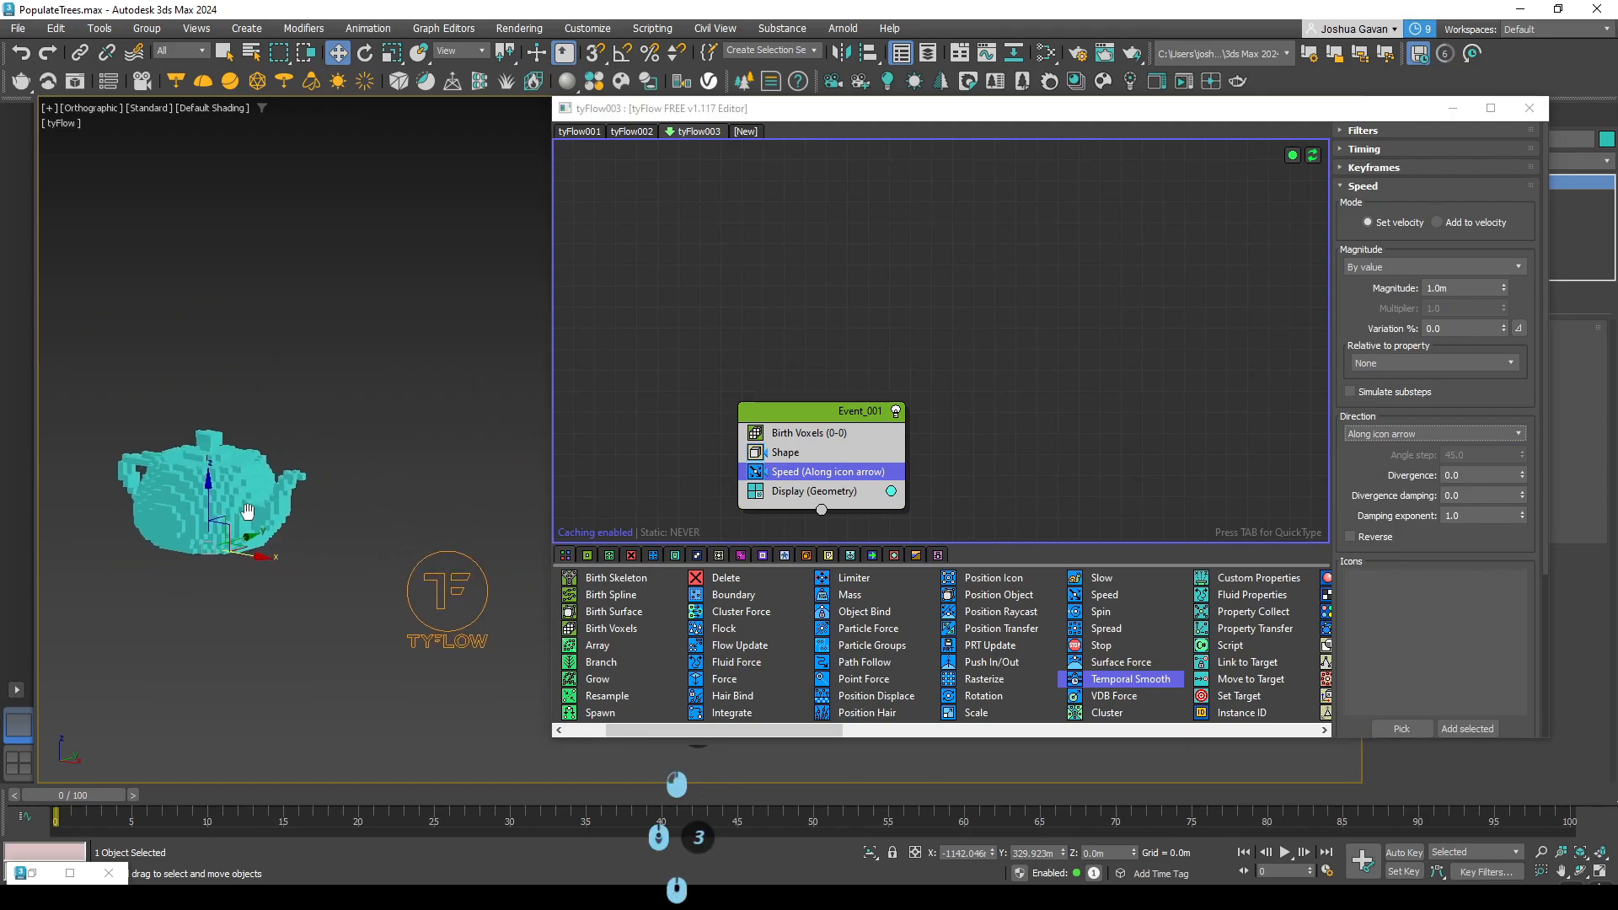
scroll(419, 576, up, 2)
middle_drag(418, 575, 275, 566)
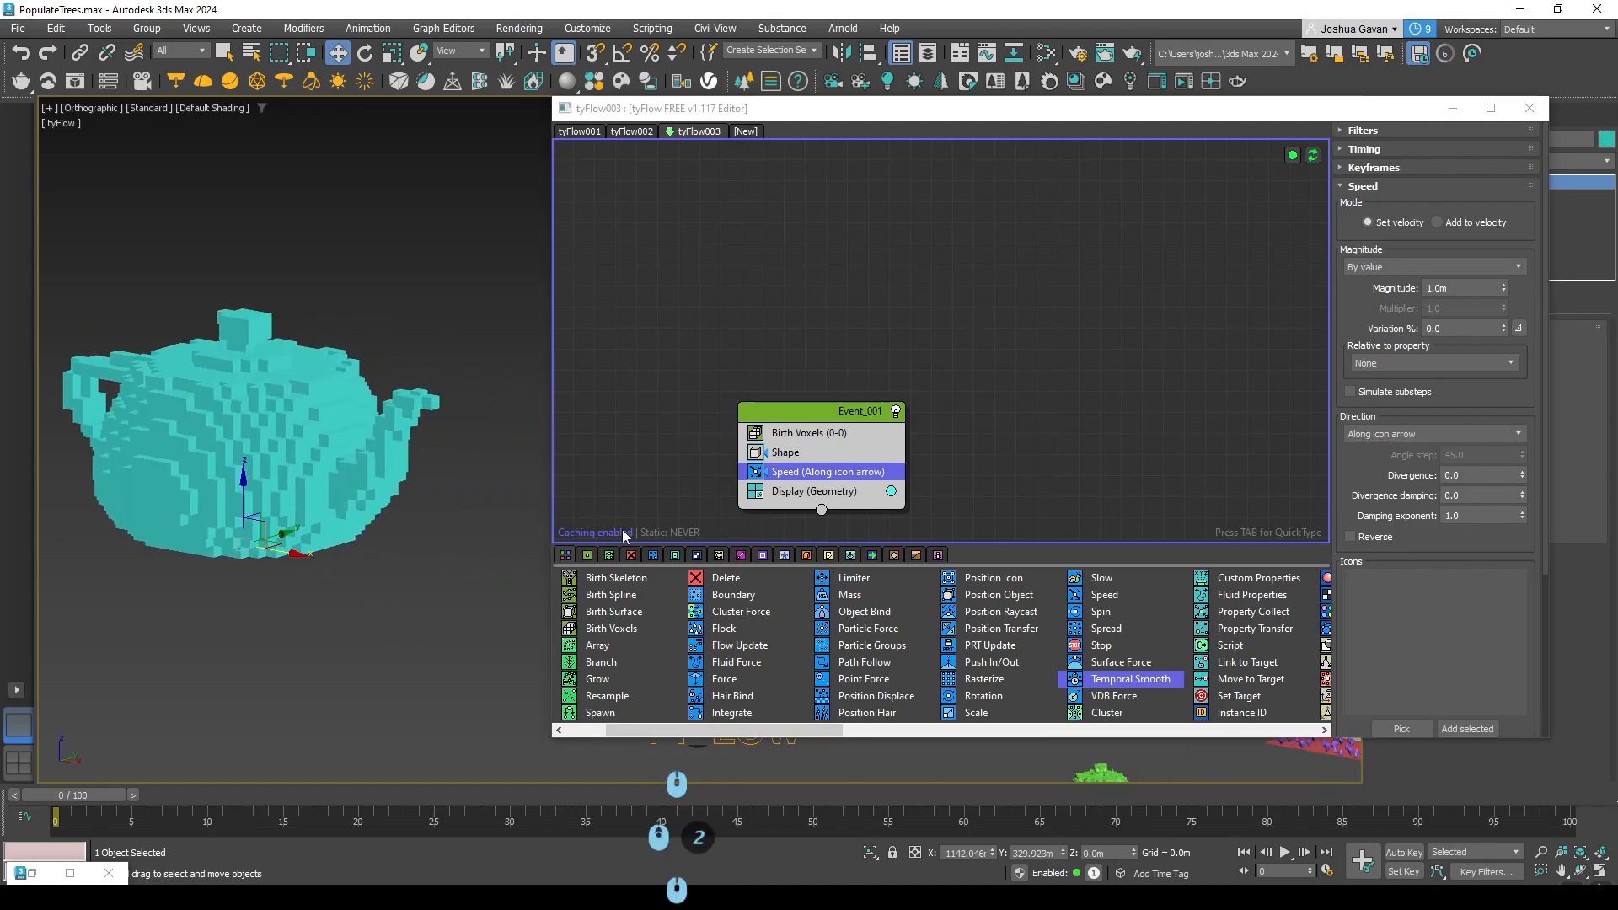
scroll(497, 573, down, 2)
scroll(362, 539, up, 2)
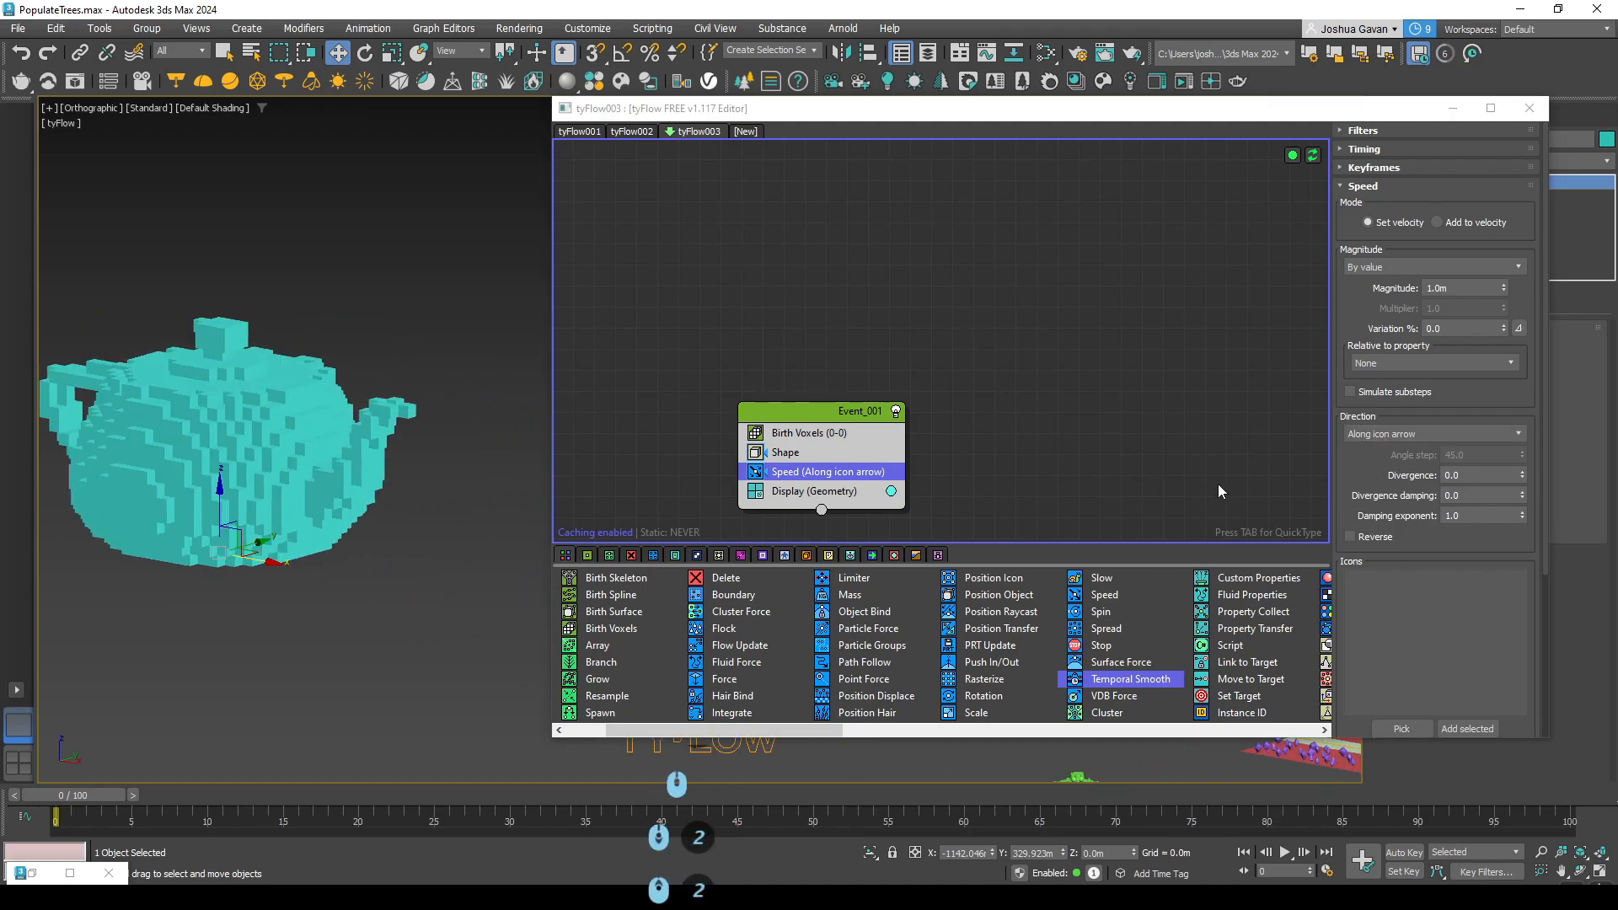
middle_drag(312, 582, 403, 567)
- Create a tyIcon from the tyFlow helper objects on the ground near the teapot
drag(1394, 112, 1167, 115)
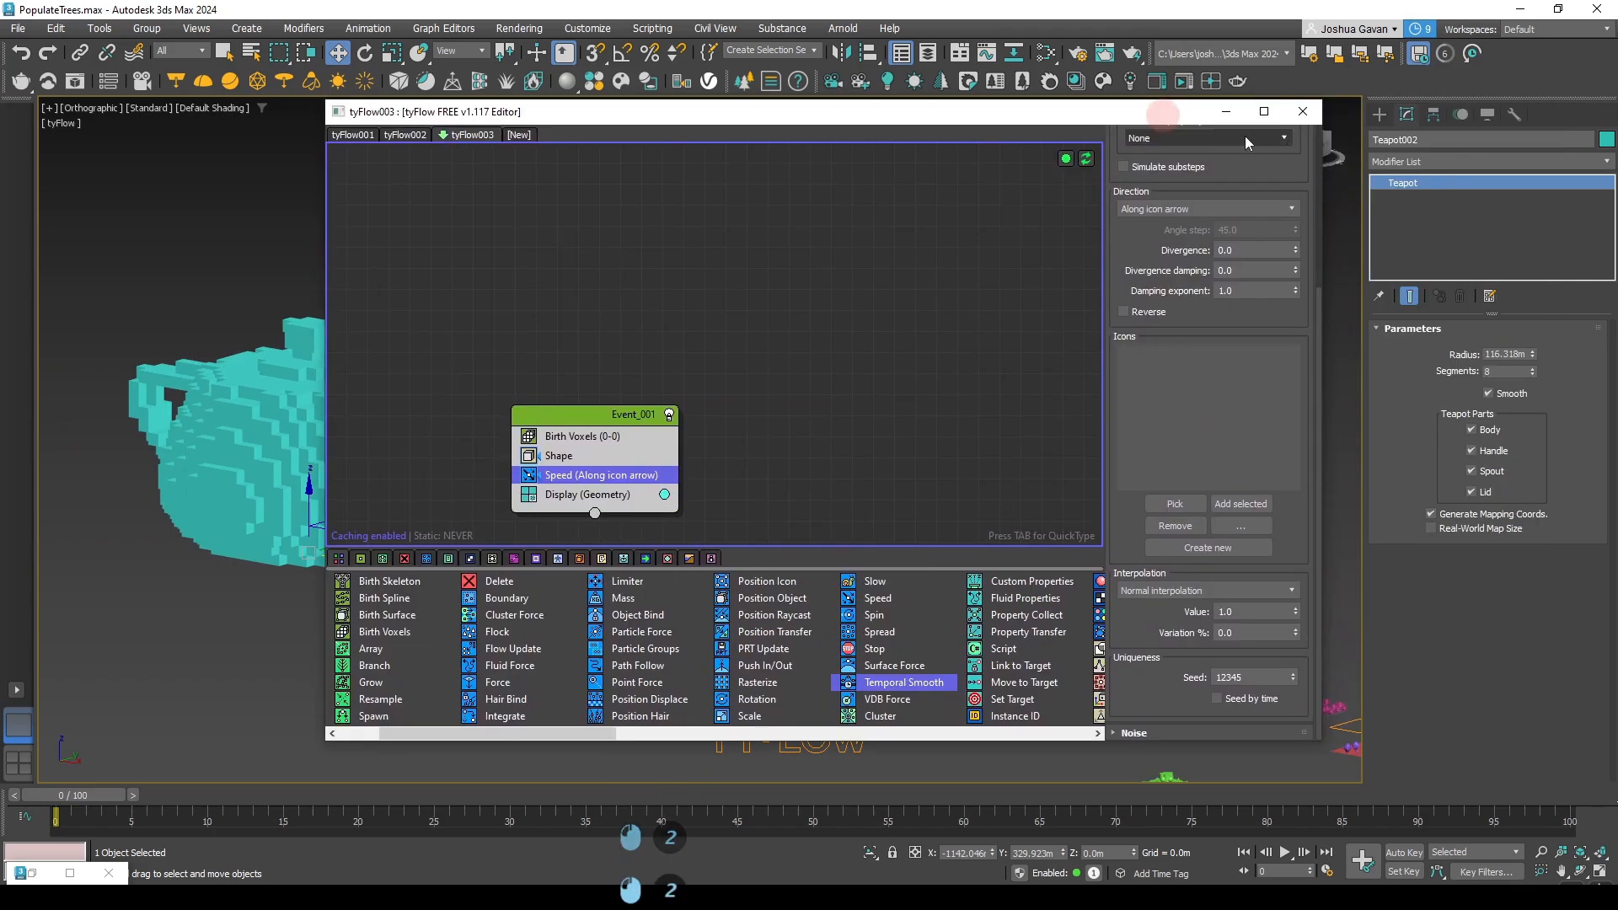
click(1378, 115)
click(1401, 141)
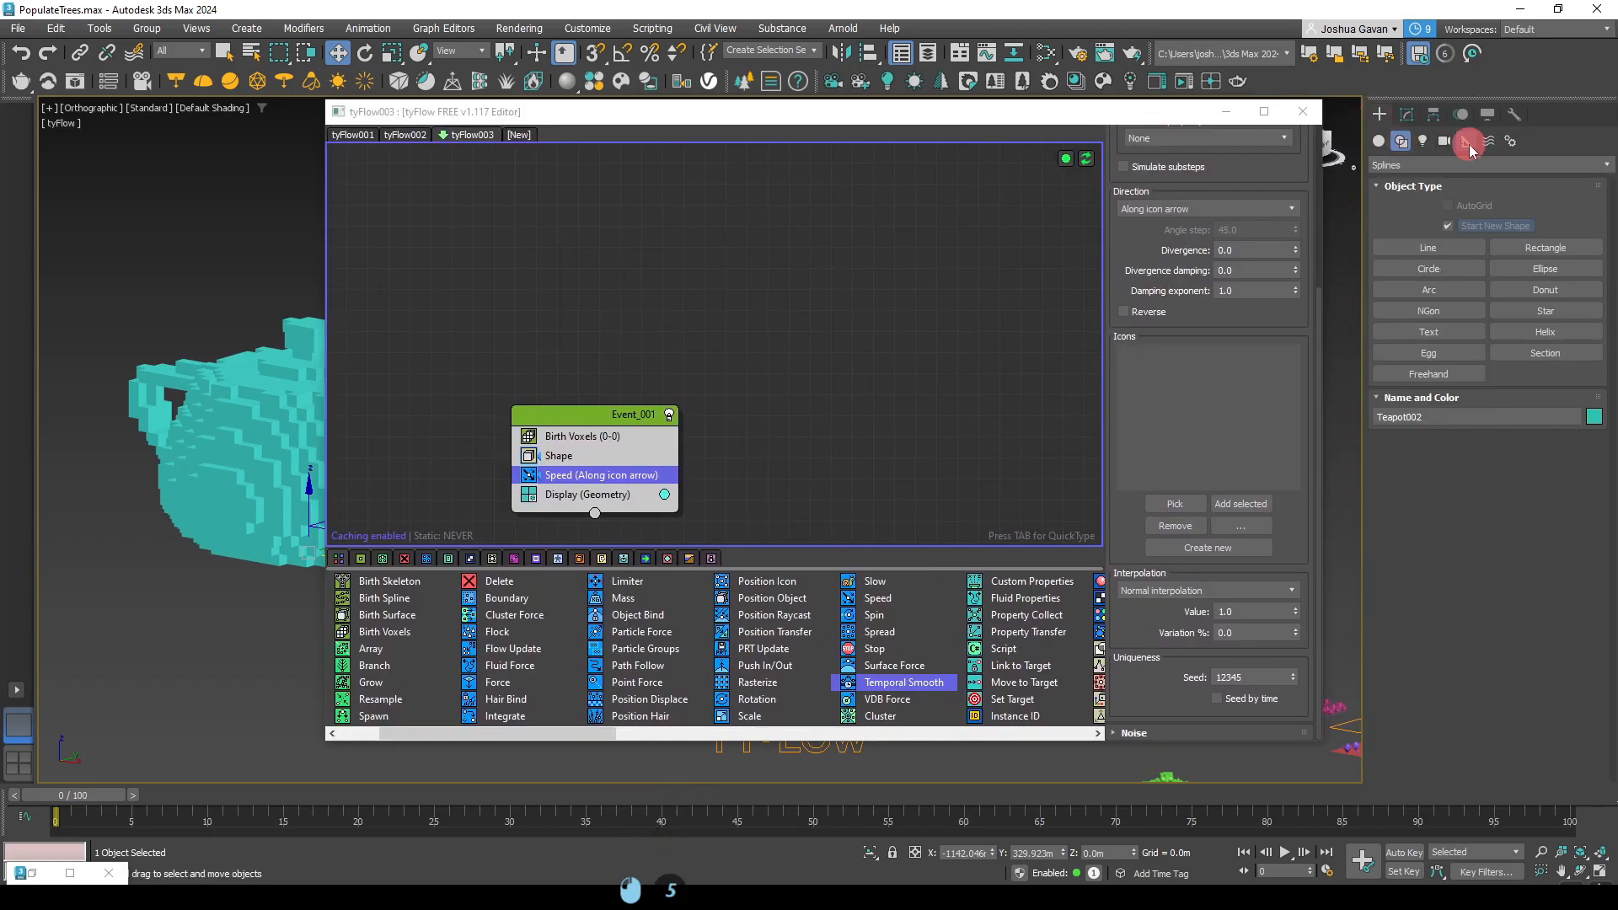
click(1466, 140)
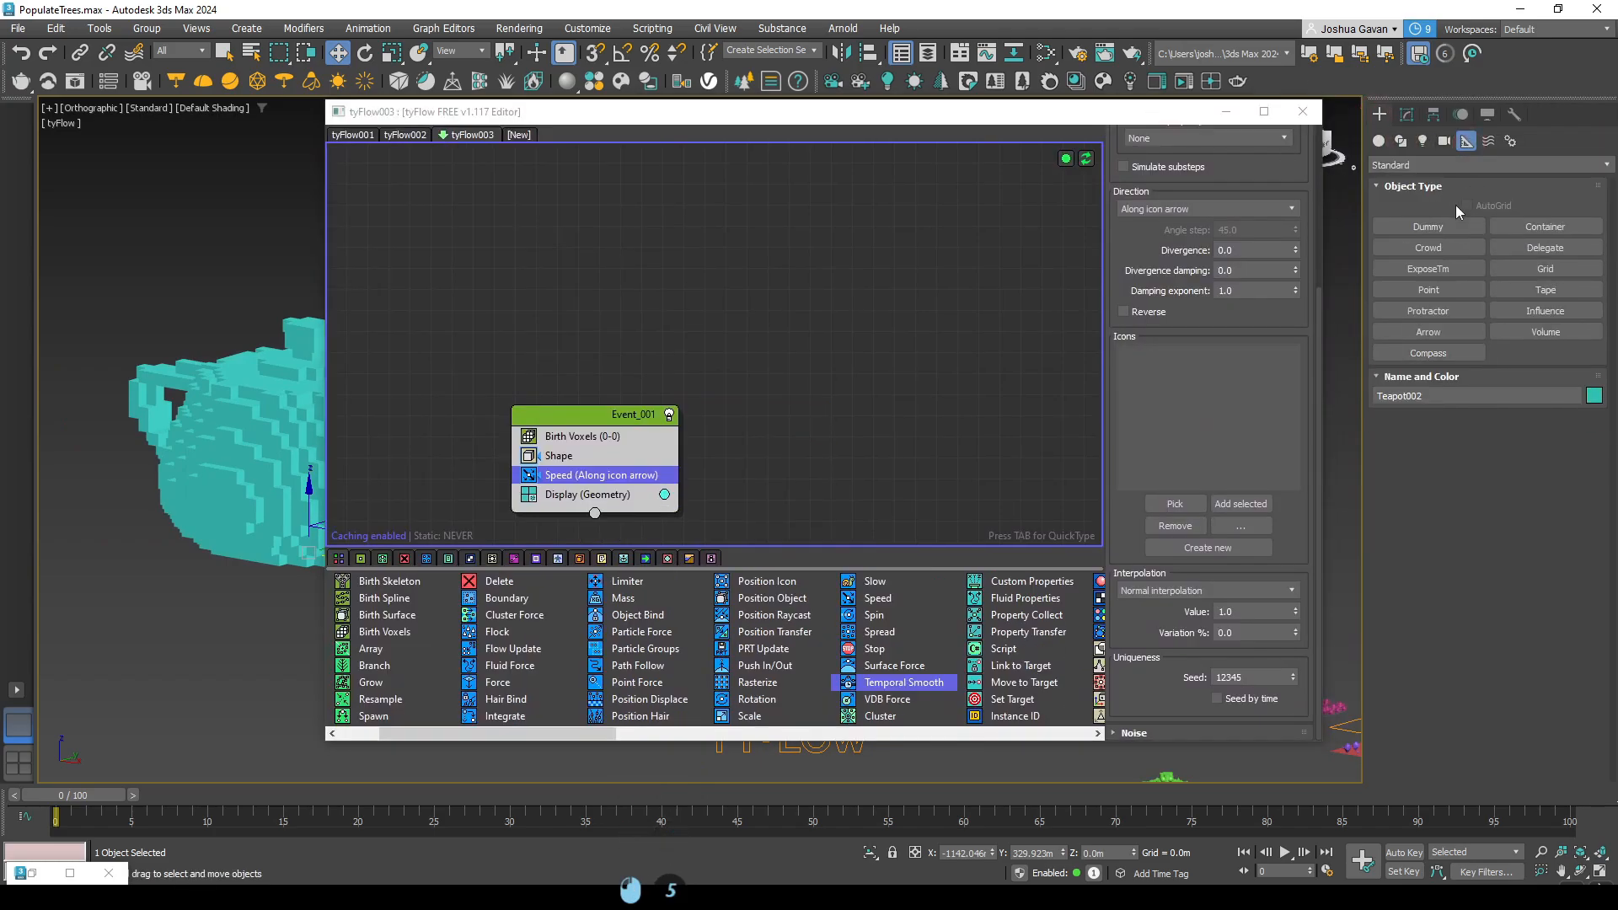
click(1419, 165)
click(1399, 325)
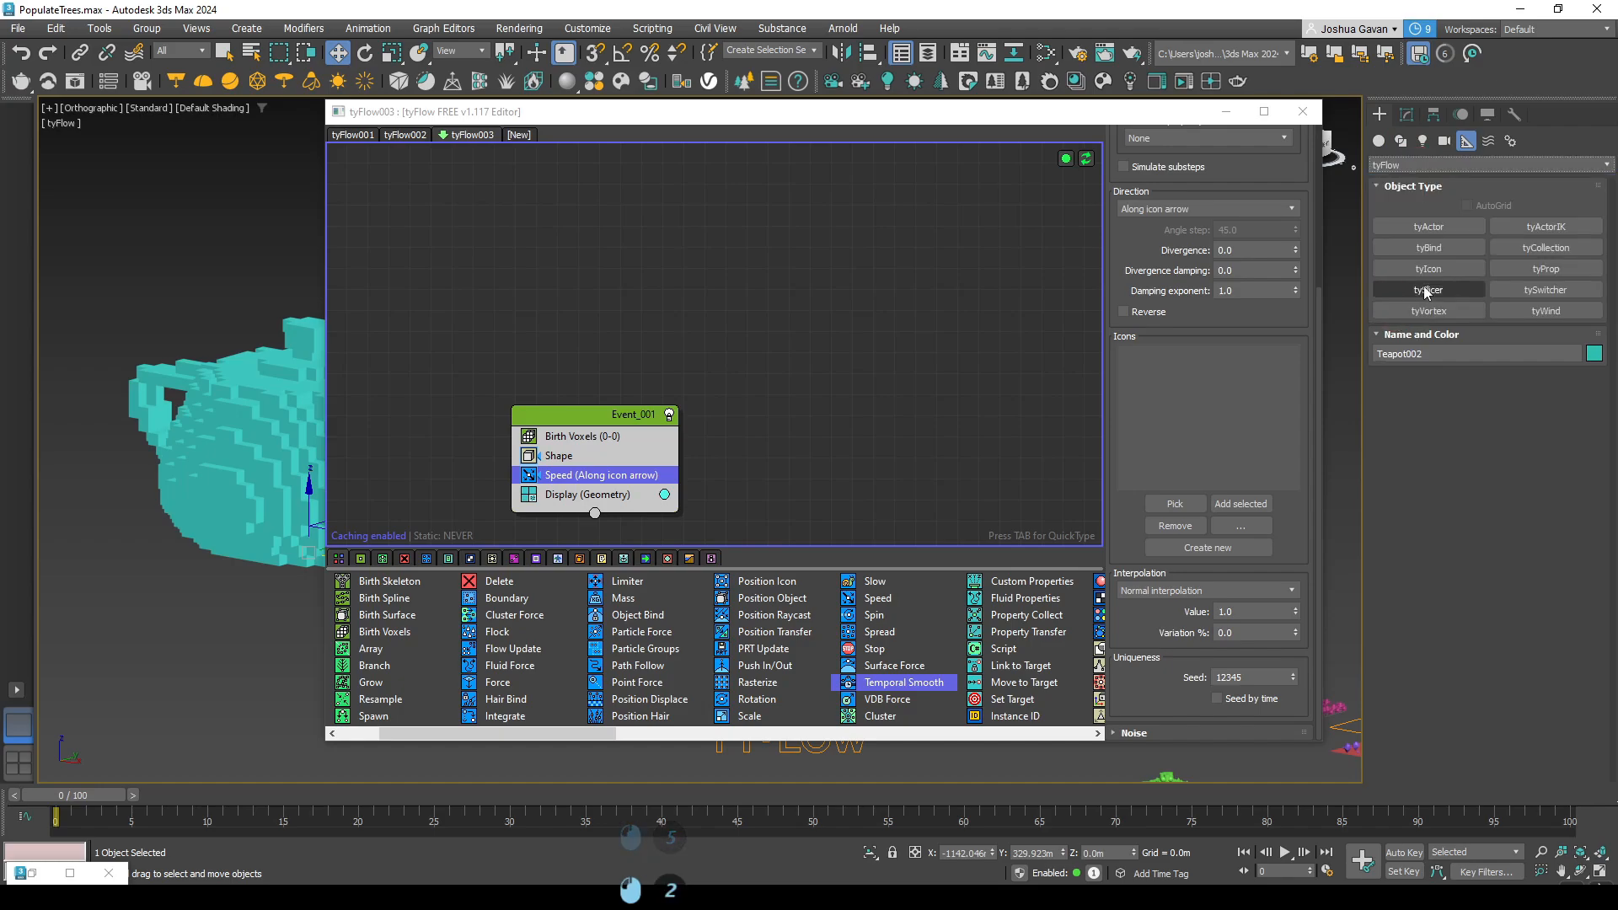
key(ctrl)
key(ctrl)
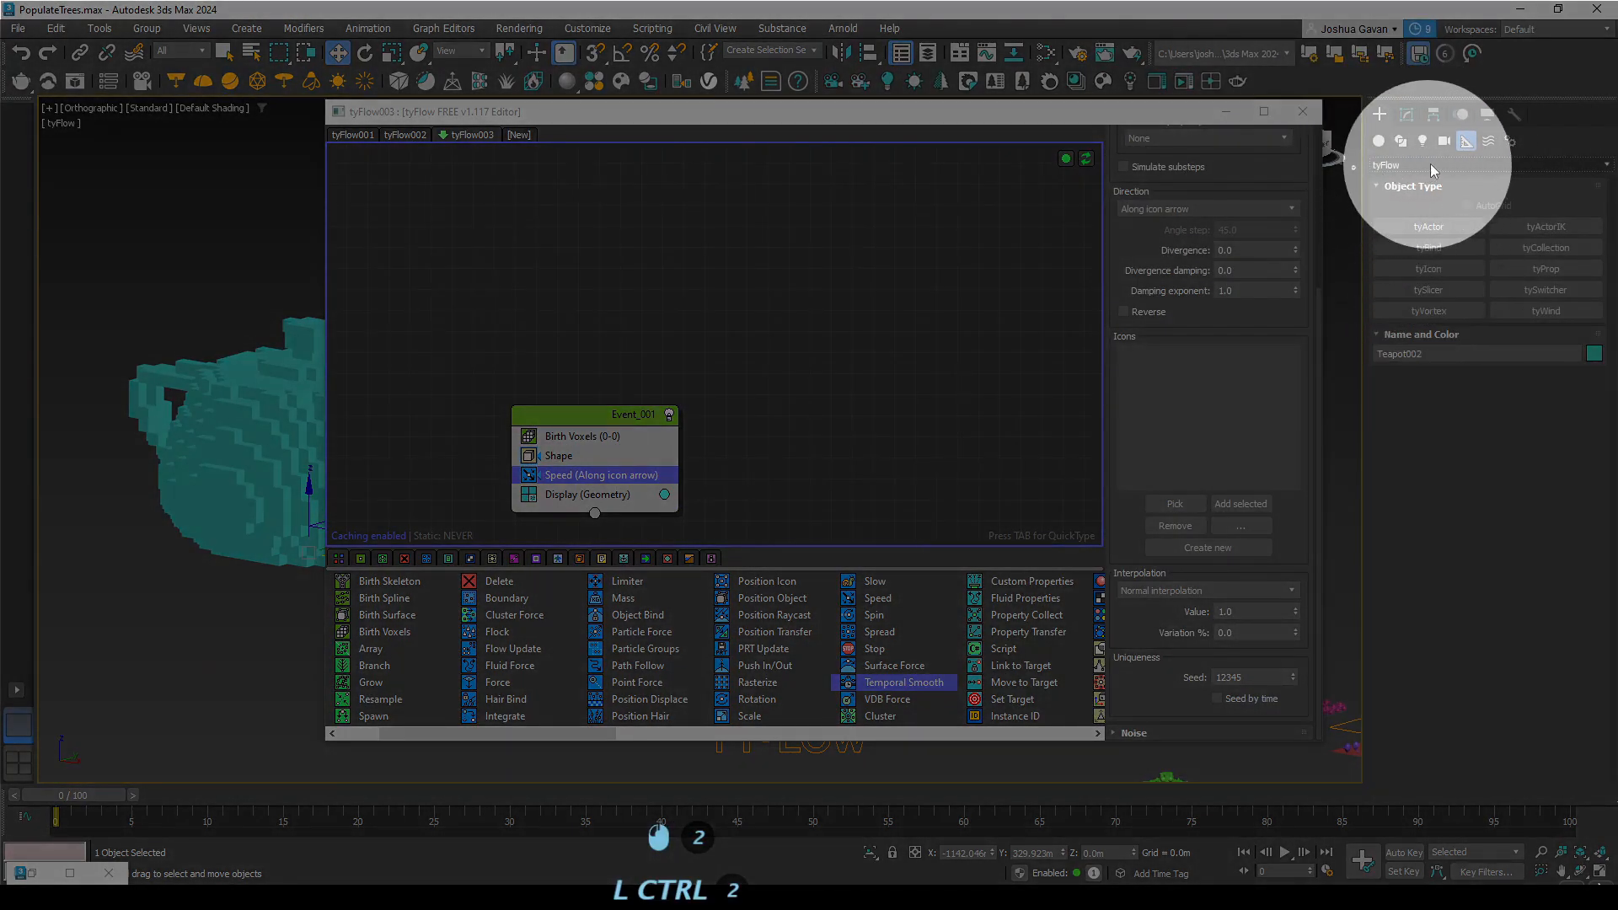
click(1426, 271)
click(1227, 111)
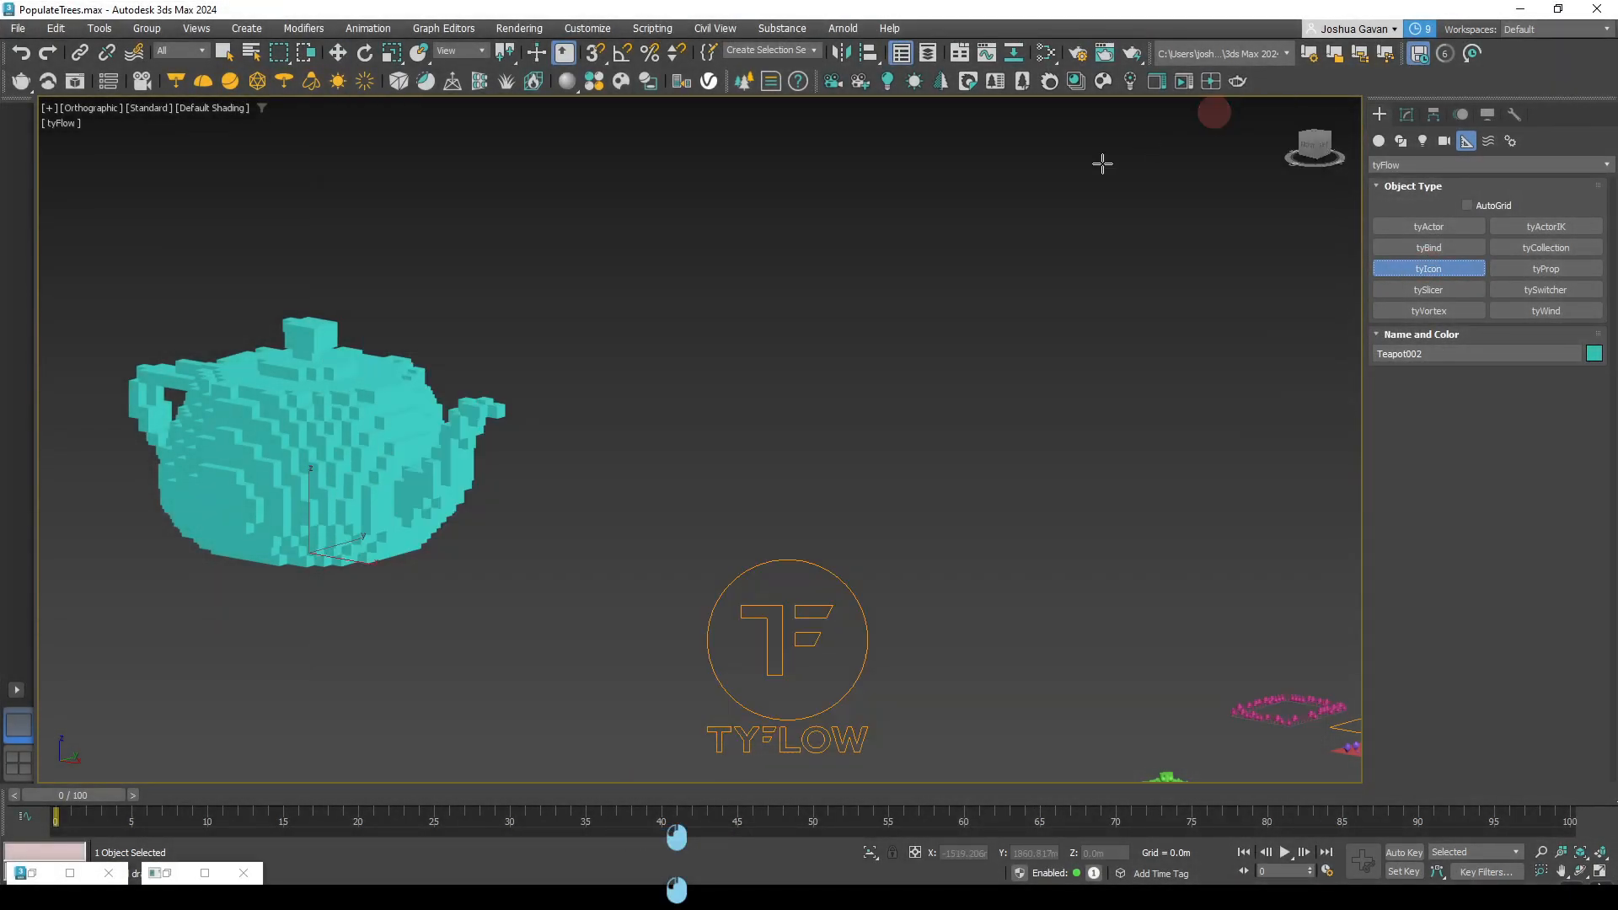
alt+middle_drag(1101, 163, 798, 465)
drag(802, 480, 869, 629)
- Move the tyIcon into the space between the teapot's spout and the tyFlow logo icon, and deselect it
key(w)
alt+middle_drag(869, 630, 883, 539)
drag(852, 478, 830, 531)
alt+middle_drag(831, 531, 894, 598)
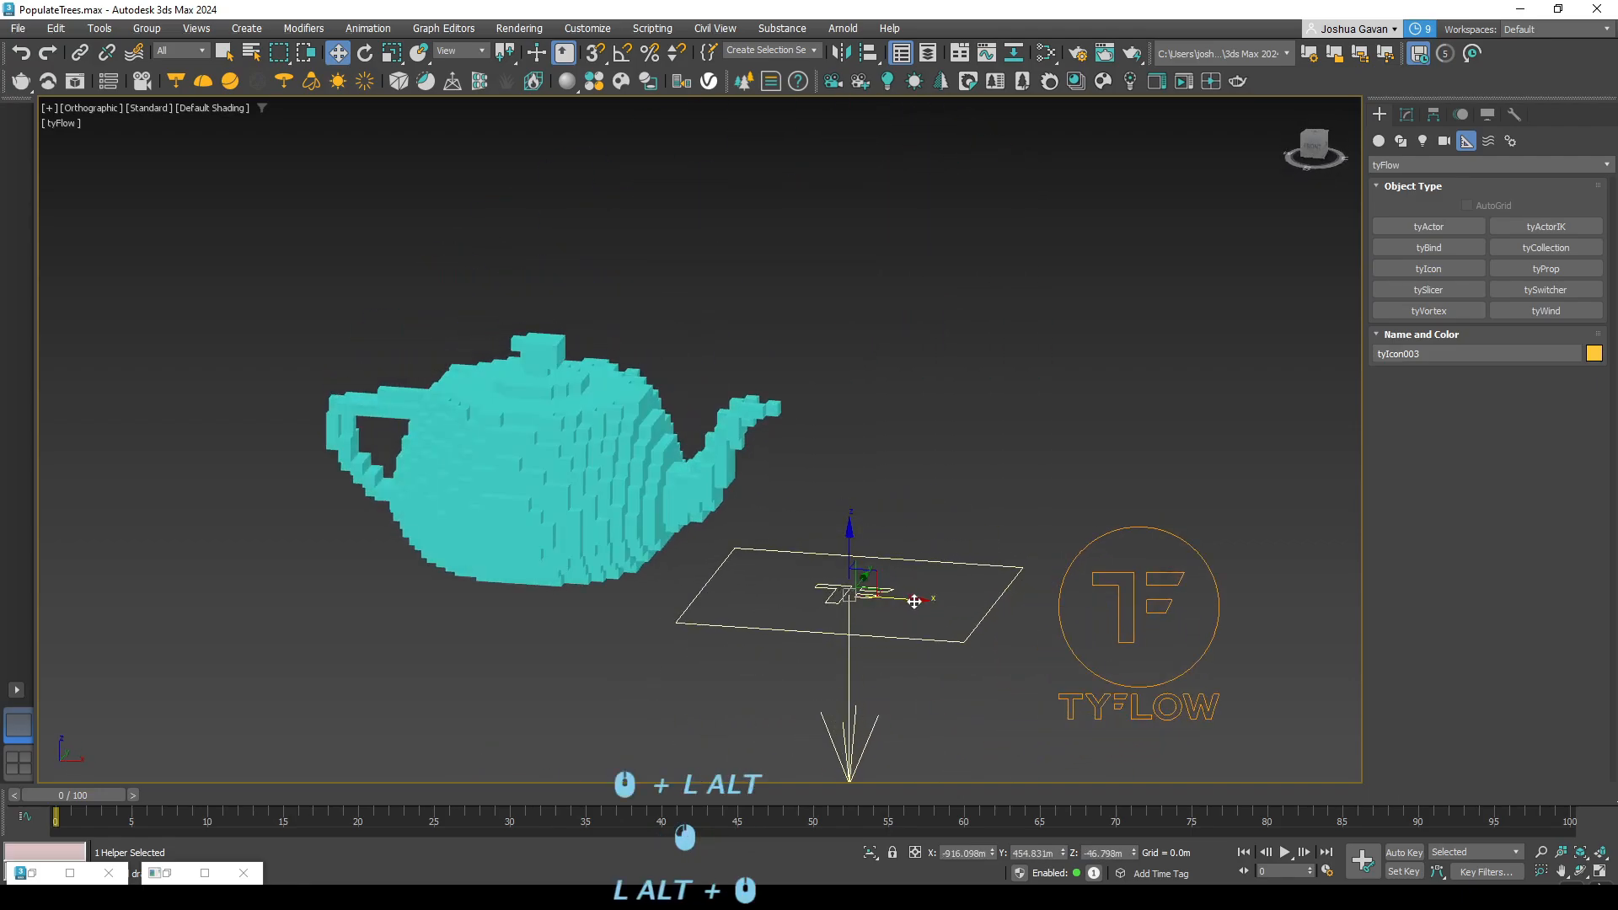
drag(893, 598, 975, 621)
click(874, 470)
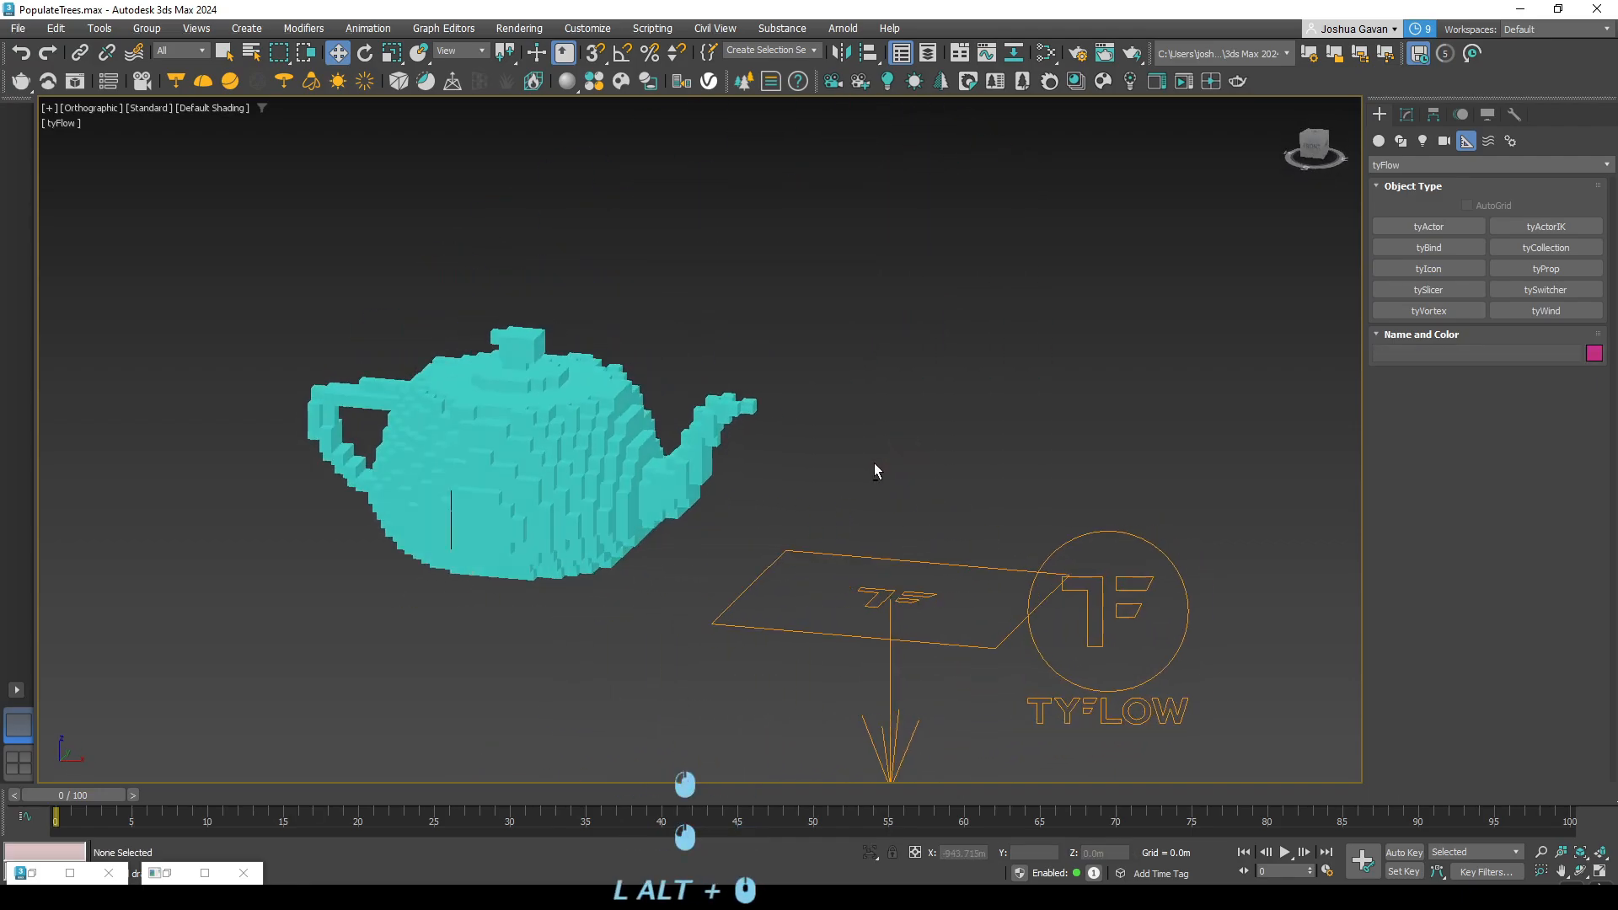
alt+middle_drag(874, 469, 822, 504)
- Return to the tyFlow003 editor and pick tyIcon003 from the scene as the Speed operator's direction icon
click(174, 873)
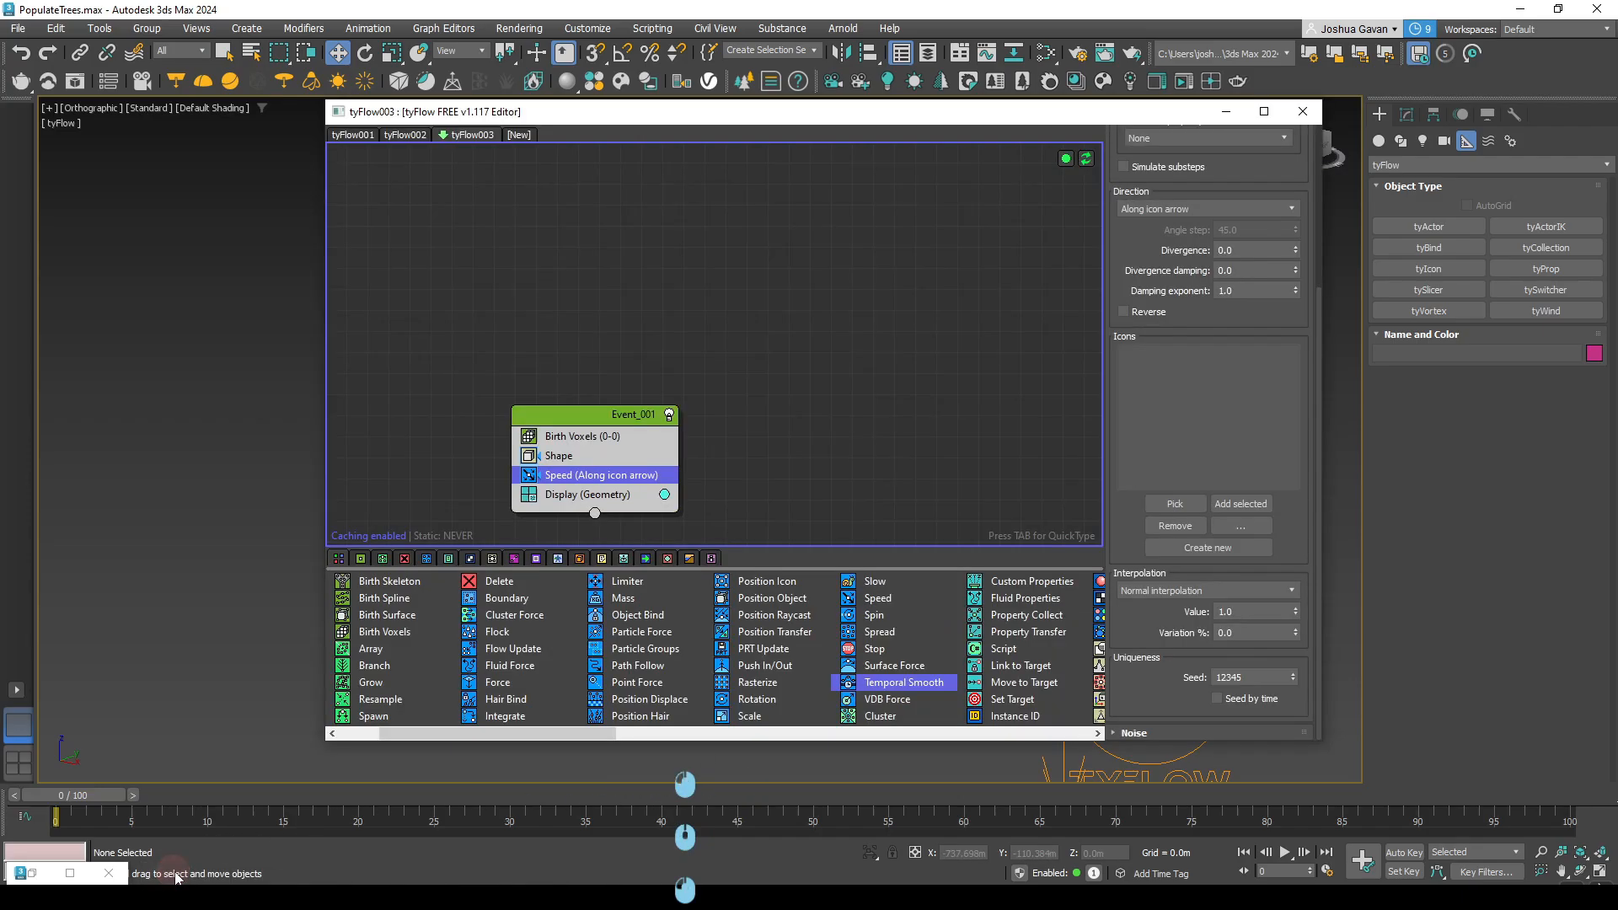
drag(936, 111, 623, 90)
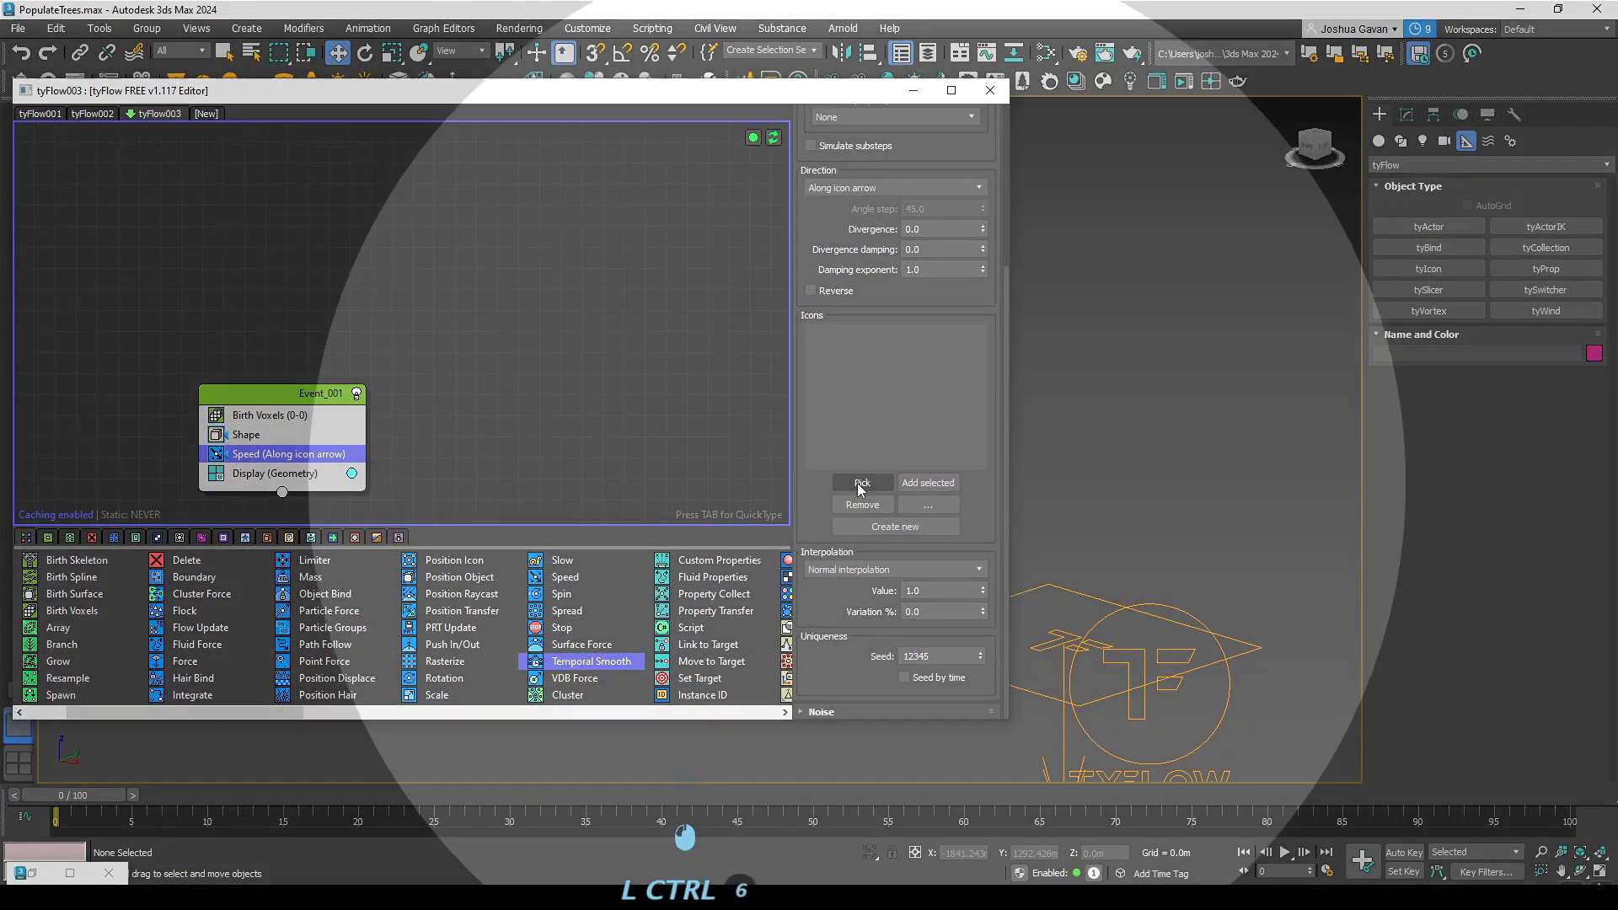
click(861, 484)
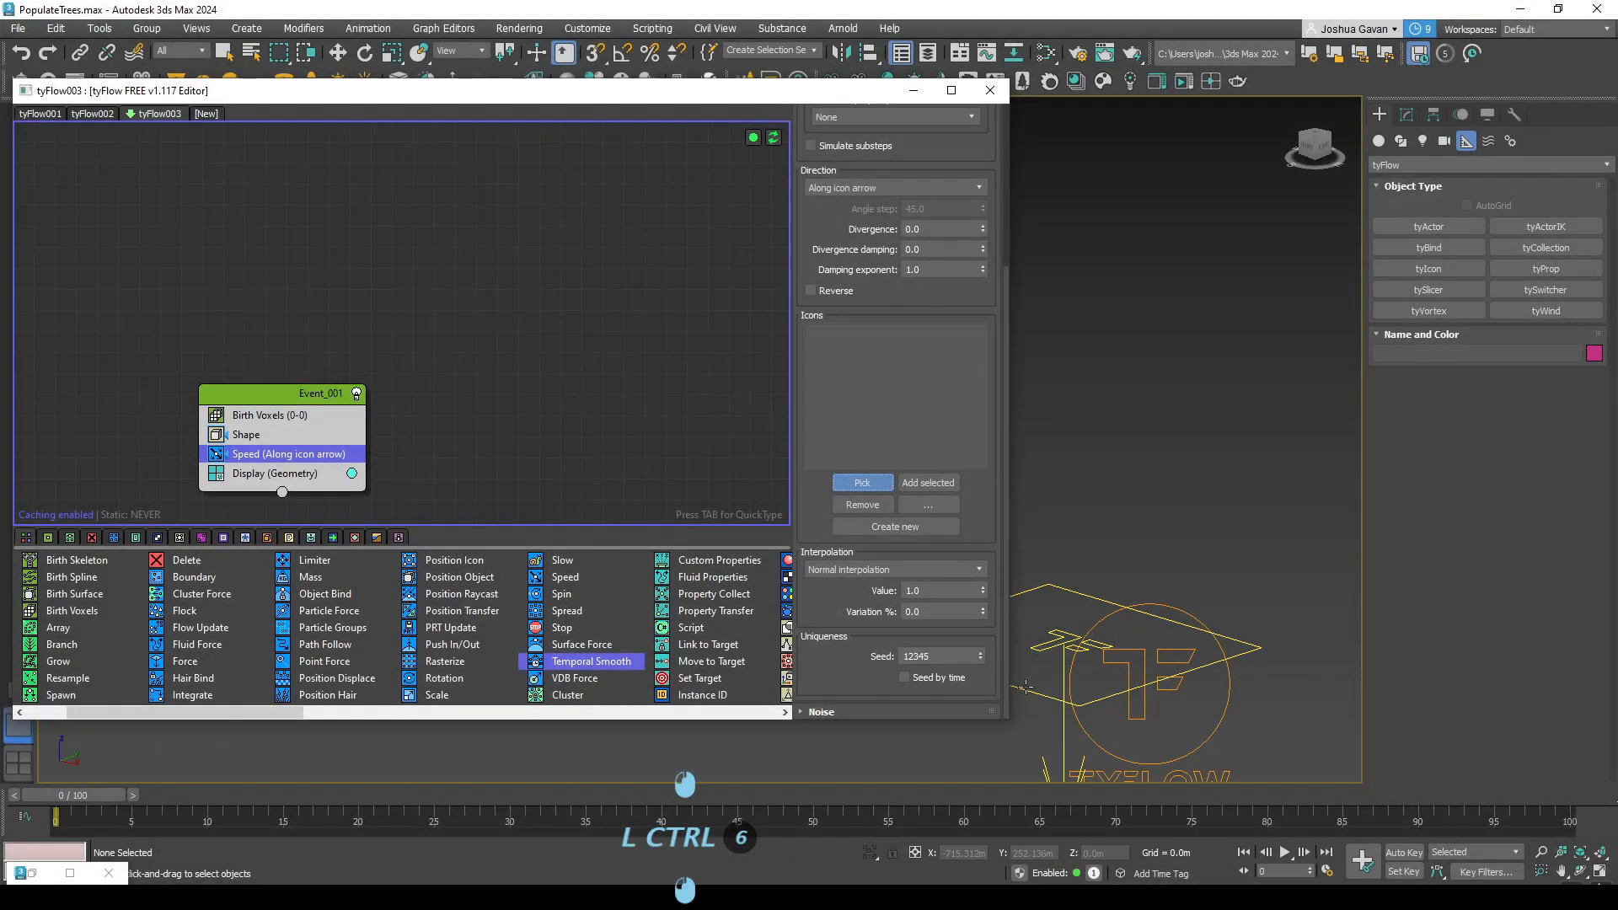
click(1024, 687)
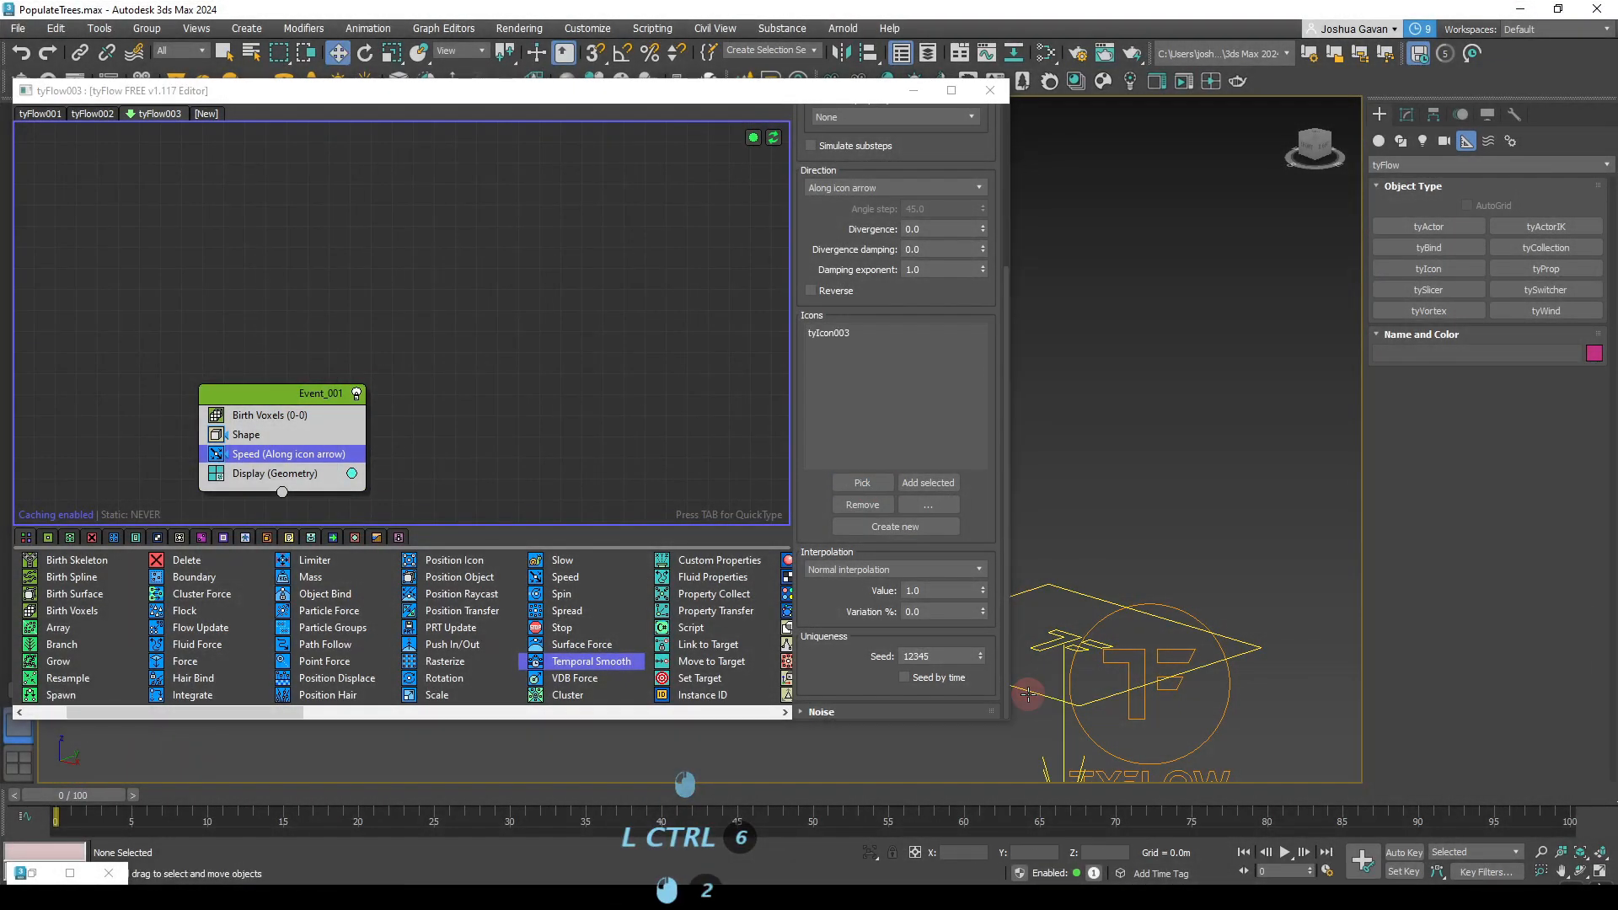
- Dock the tyFlow003 editor beside the viewport and orbit to a side view showing the whole voxel teapot
drag(691, 94, 1609, 99)
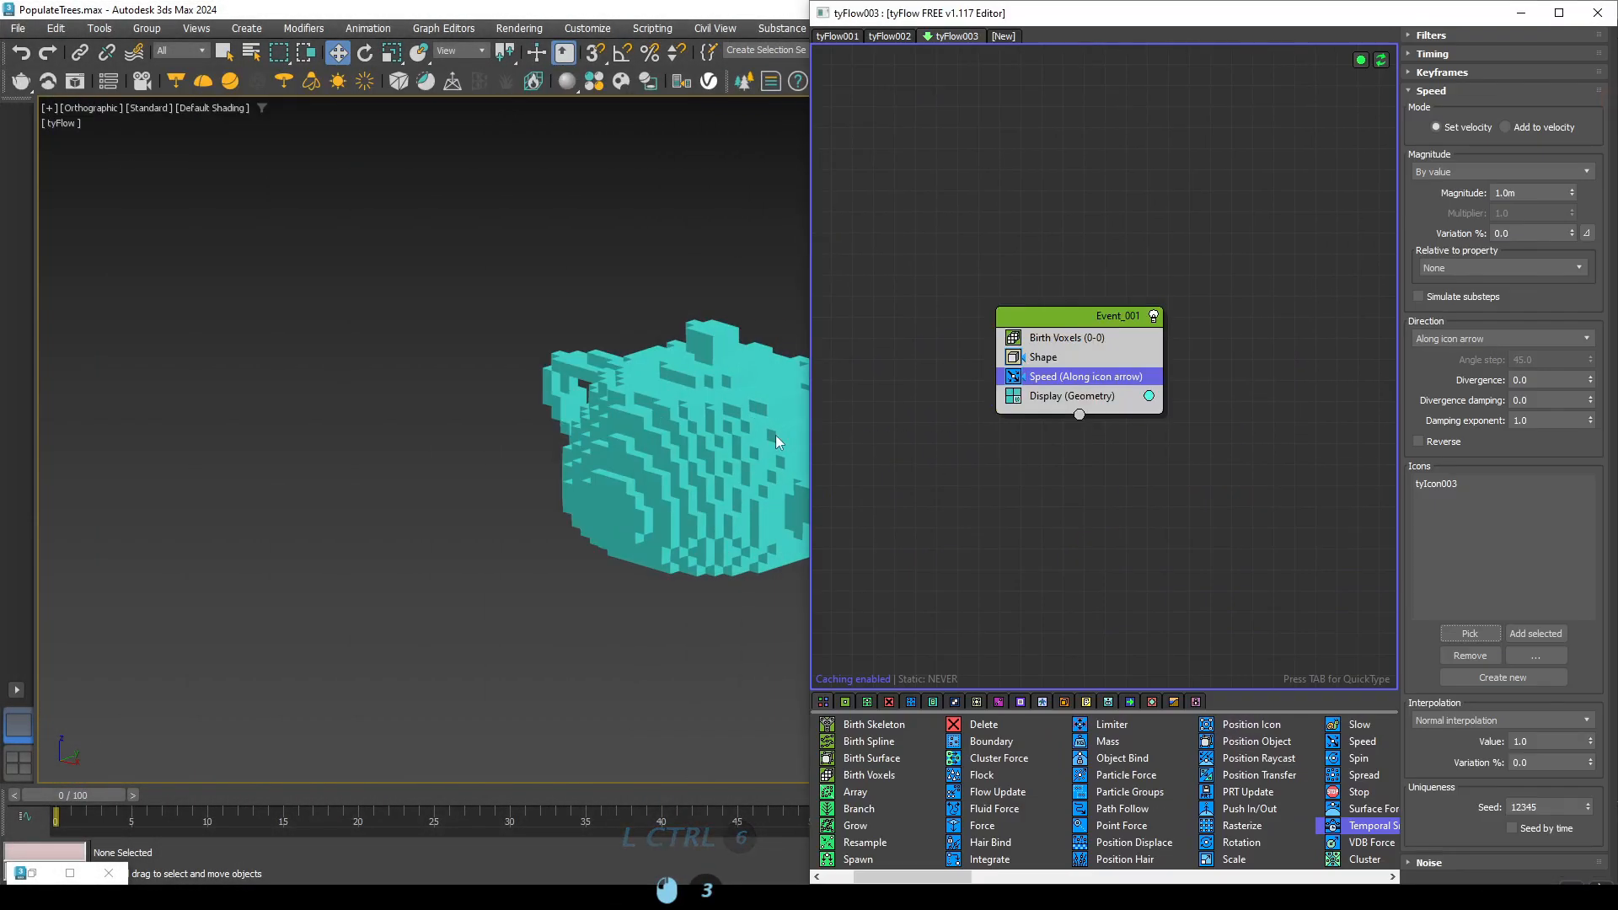
alt+middle_drag(775, 435, 453, 519)
alt+middle_drag(564, 665, 460, 694)
double_click(468, 468)
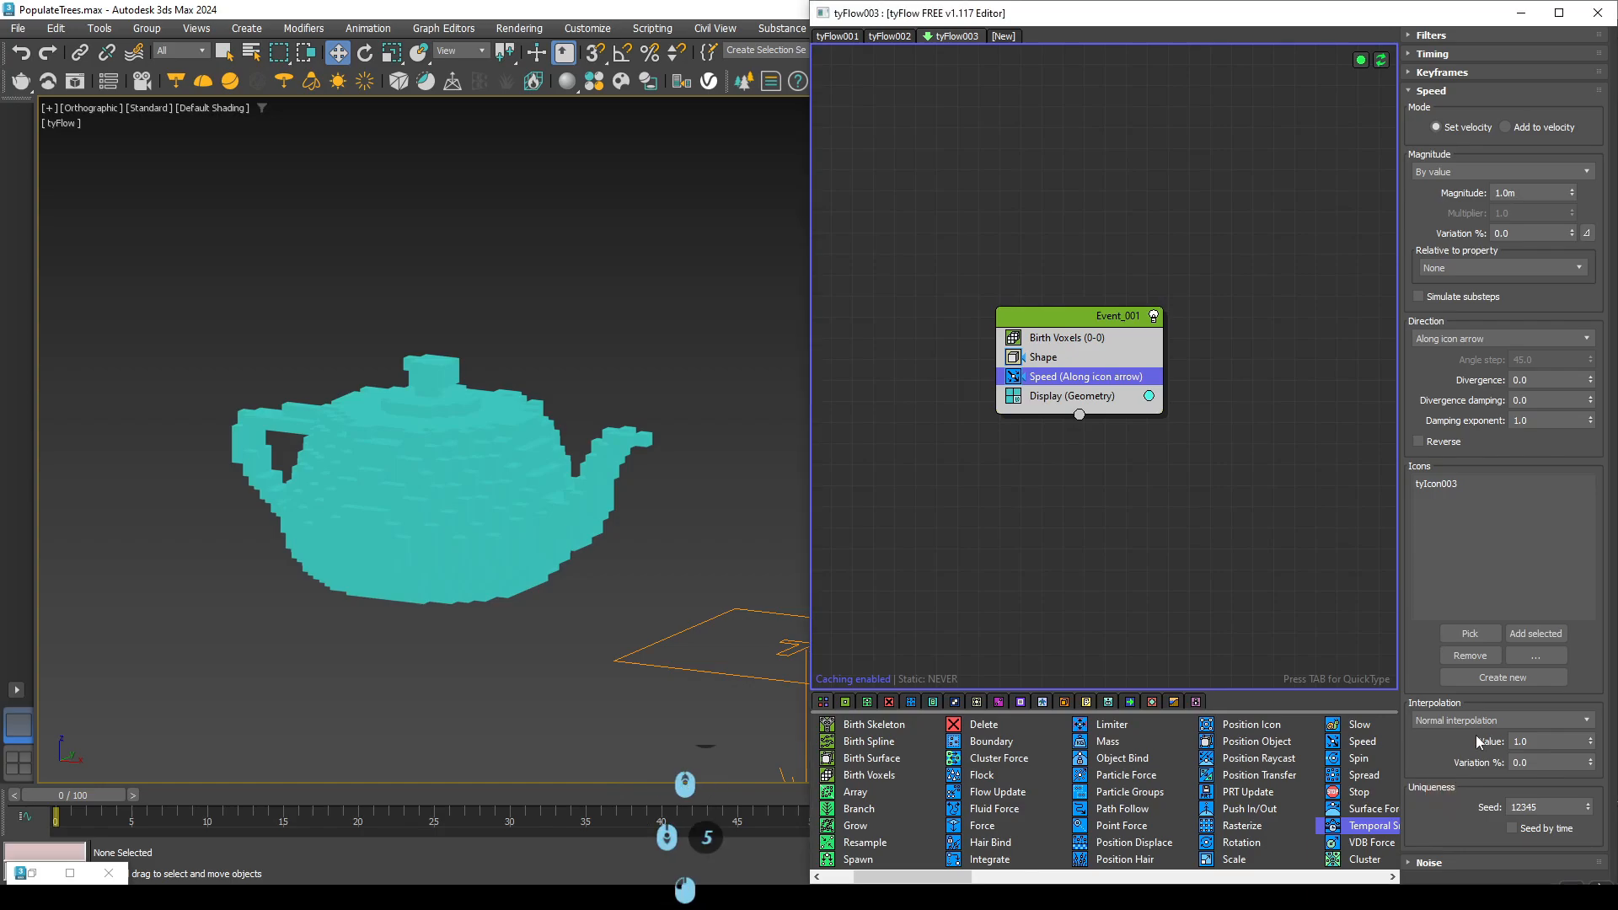
- Expand the Speed operator's Noise settings and try adjusting the noise strength
click(1551, 742)
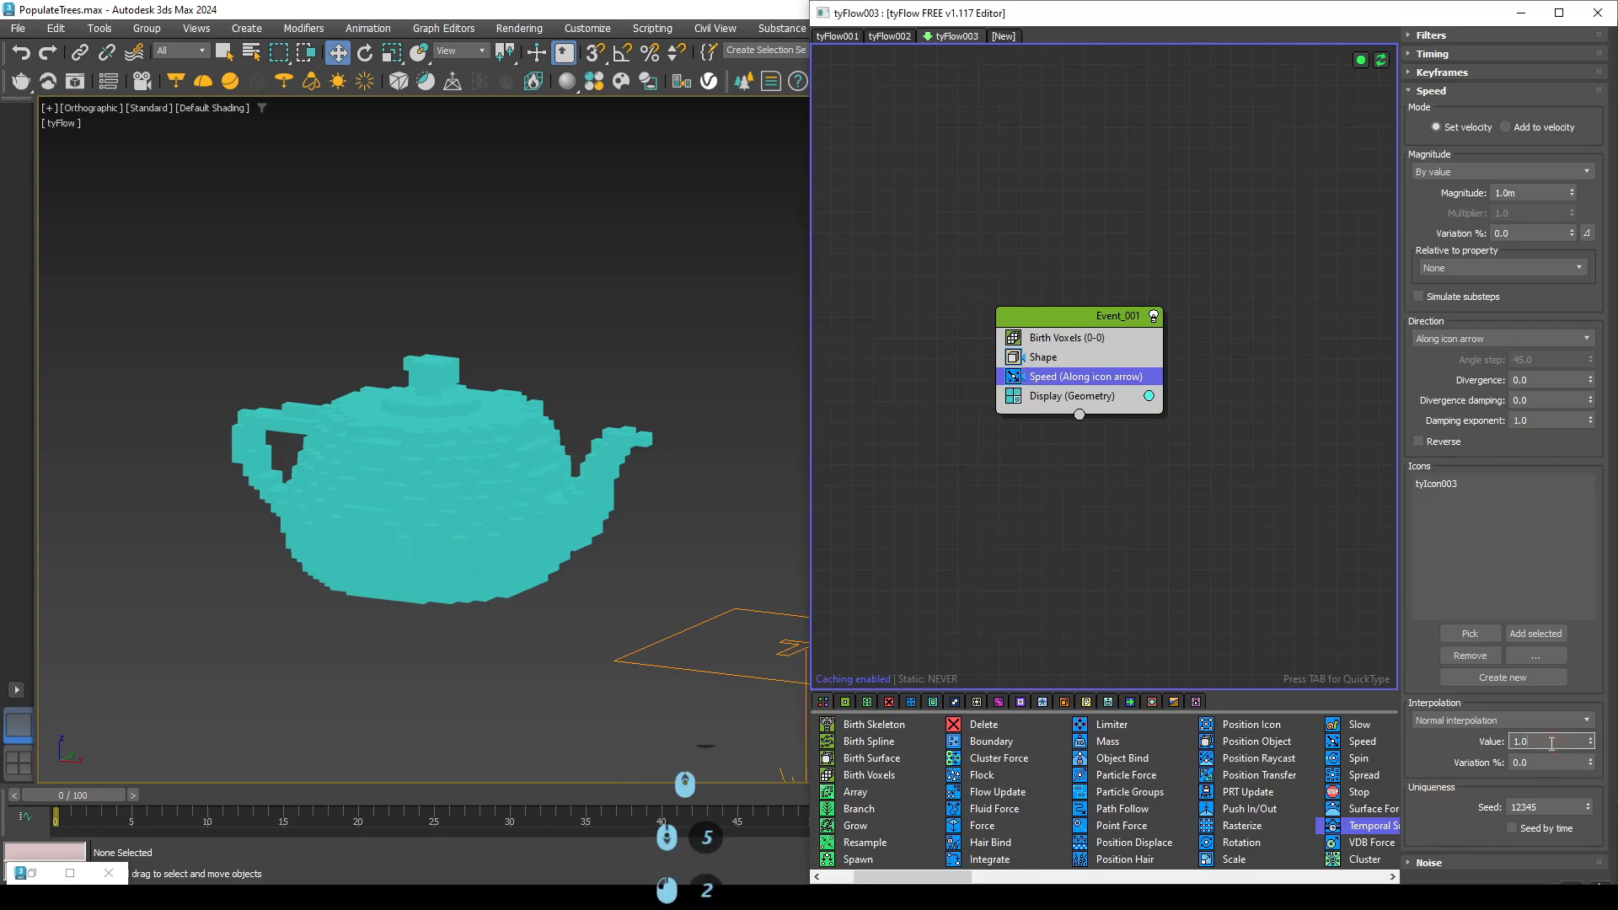
scroll(1551, 744, down, 4)
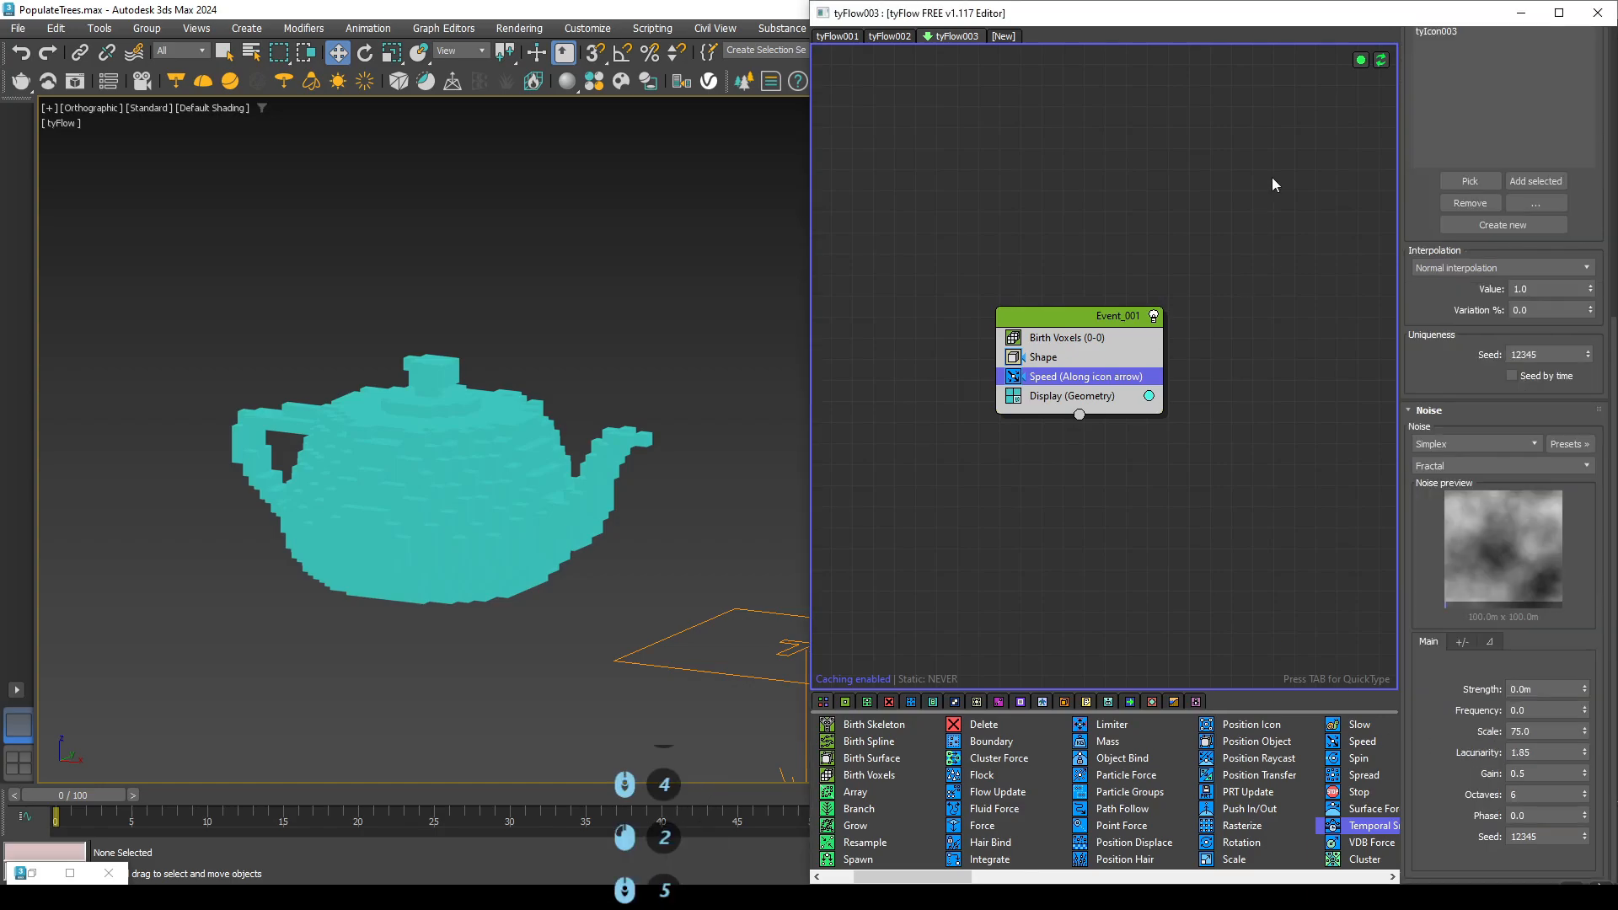
click(1540, 691)
drag(1582, 686, 1499, 92)
- Set the viewport shading to Clay with edged faces so the teapot's individual voxel cubes are outlined
scroll(496, 546, up, 2)
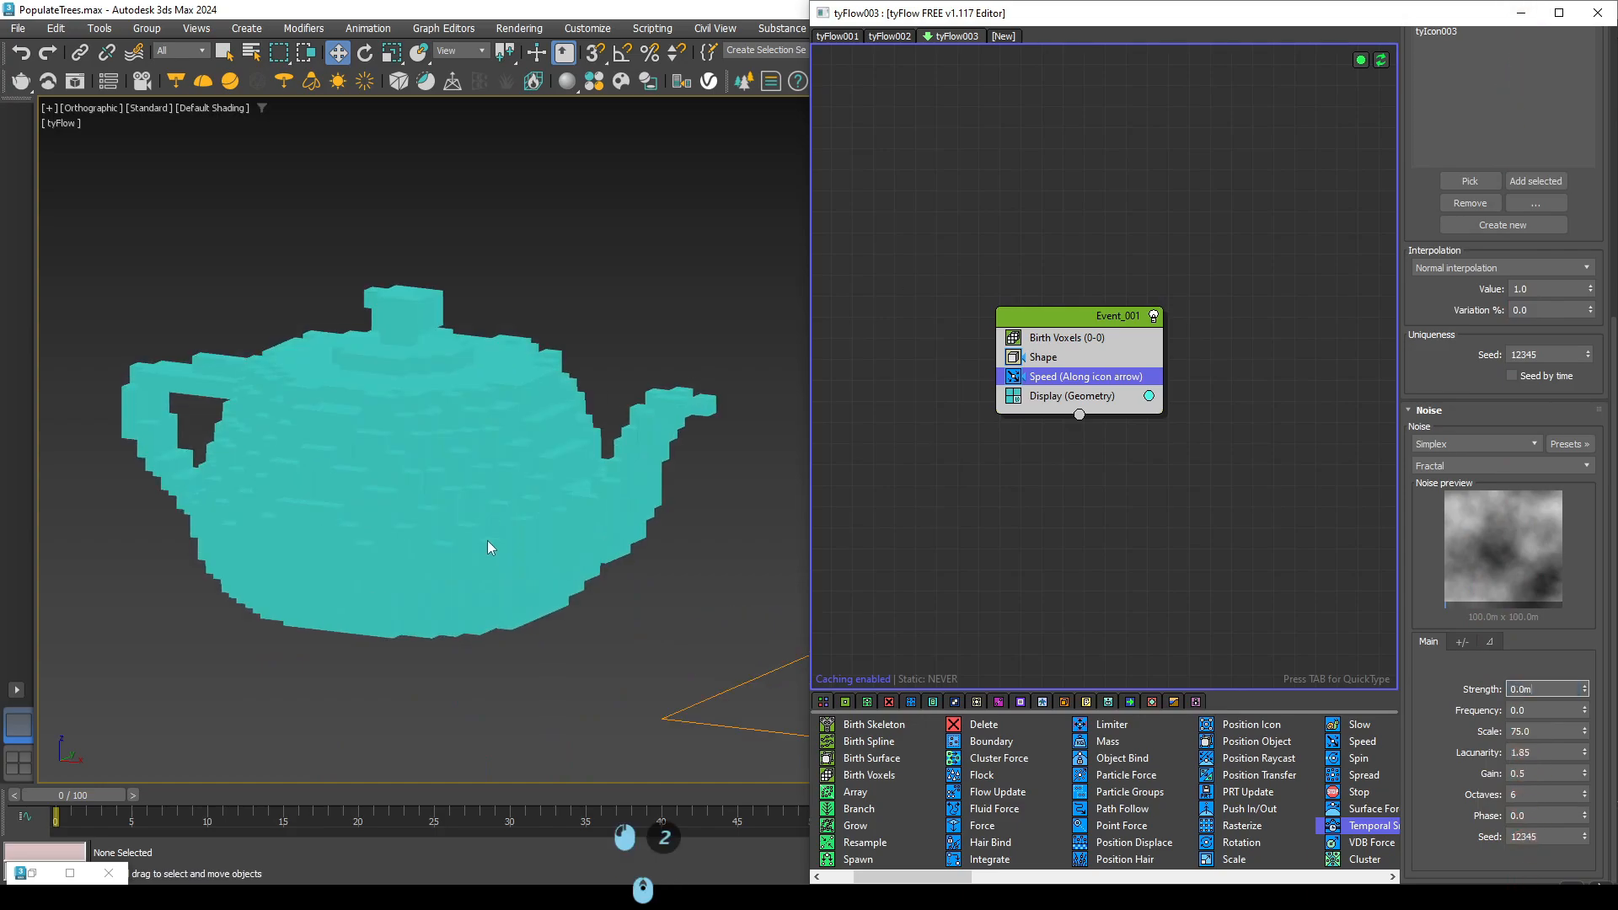
key(F4)
alt+middle_drag(563, 535, 555, 543)
key(F3)
scroll(522, 535, down, 2)
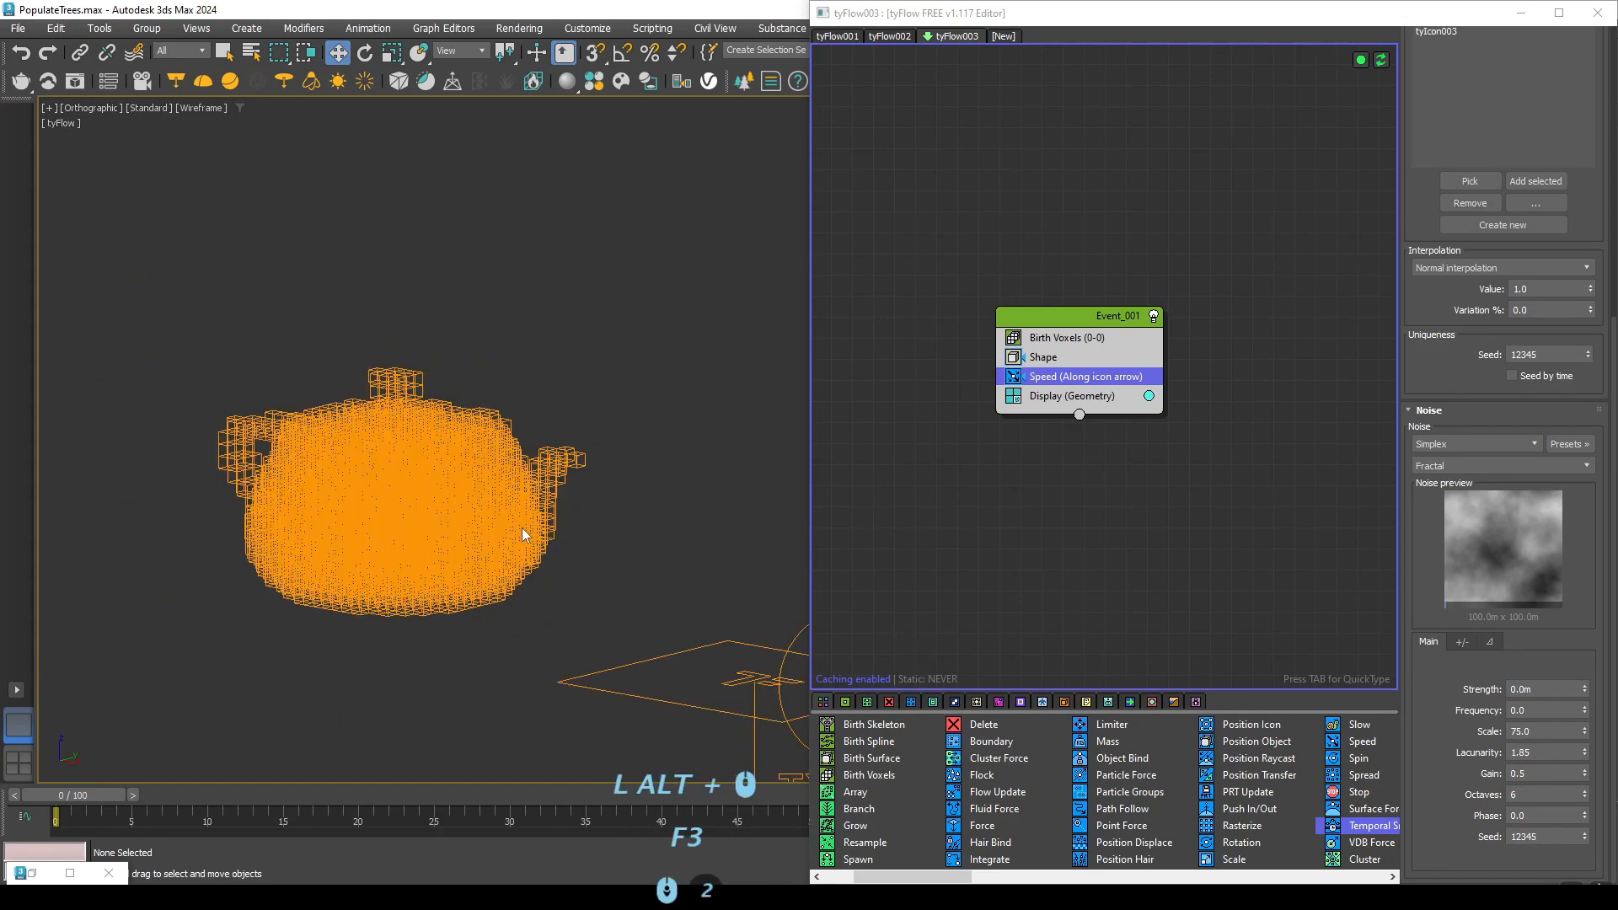
key(F3)
key(F4)
click(224, 116)
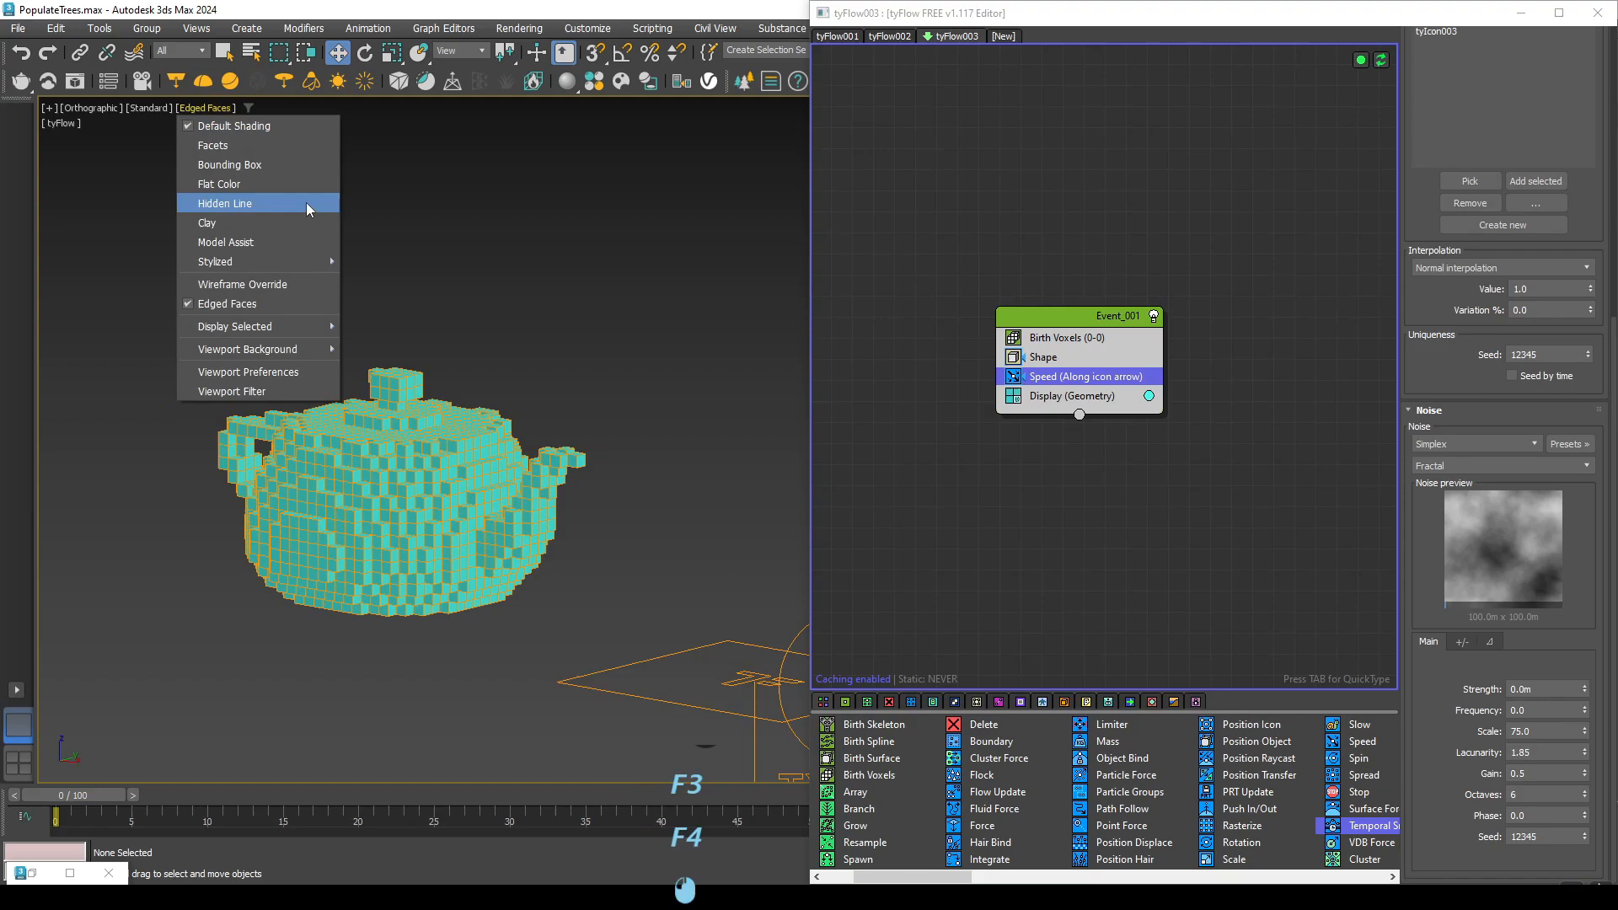
click(237, 213)
mouse_move(539, 510)
alt+middle_down()
mouse_move(551, 497)
mouse_move(607, 512)
mouse_move(570, 396)
alt+middle_up()
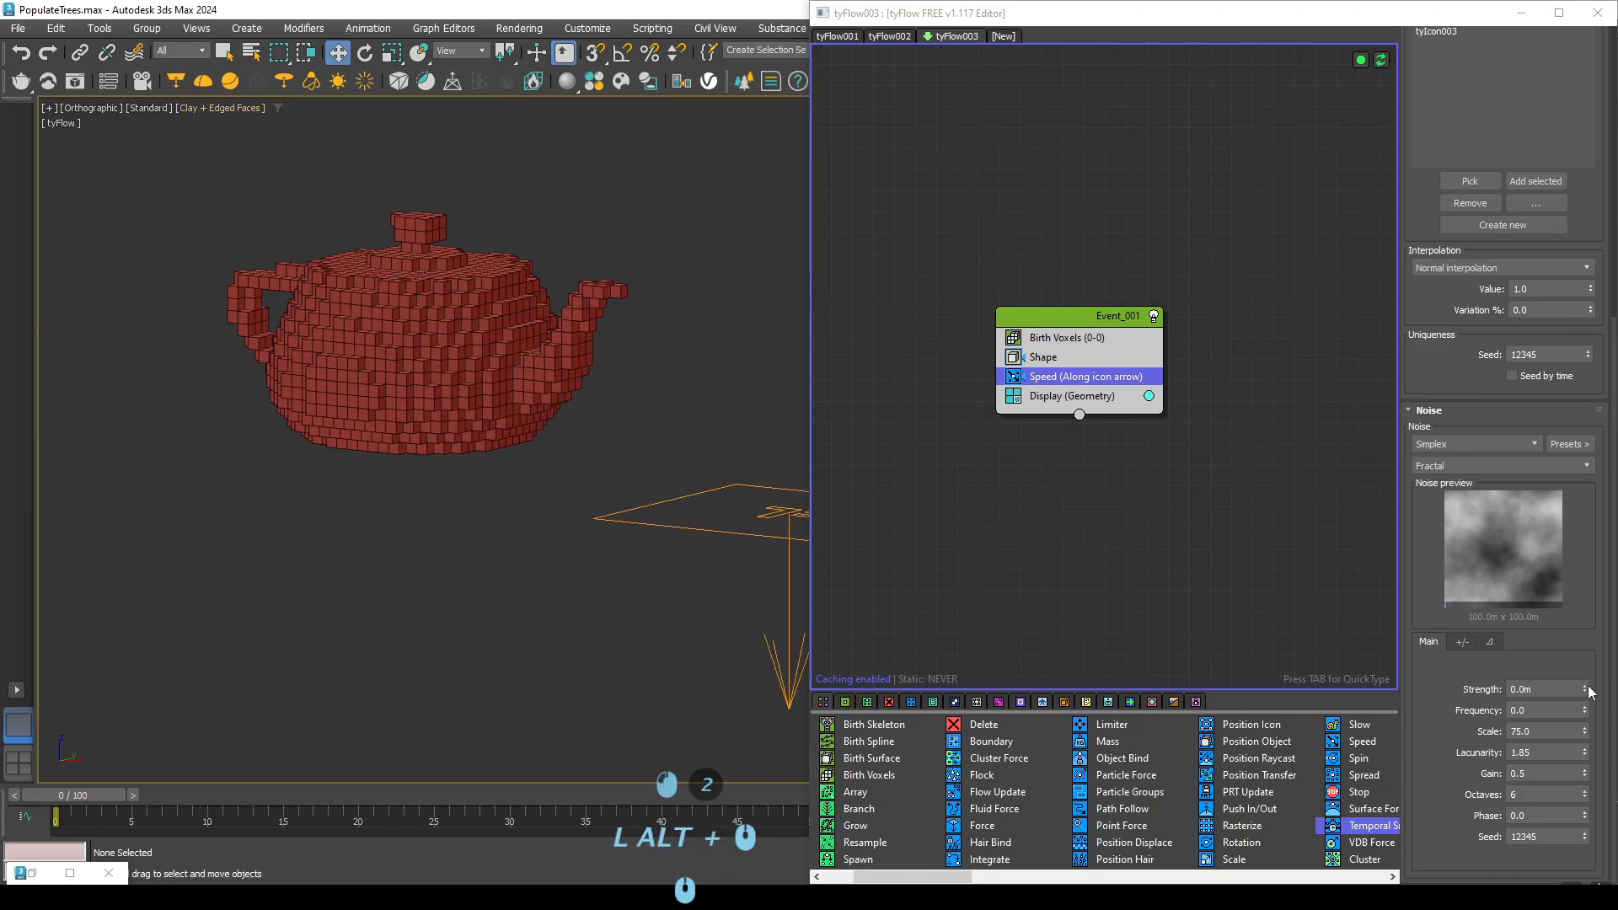
- Try varying the Speed operator's noise strength with the clay-shaded teapot in view
mouse_move(1590, 691)
mouse_down()
mouse_move(1549, 124)
mouse_move(1398, 311)
mouse_move(1430, 529)
mouse_move(1455, 188)
mouse_move(1458, 371)
mouse_up()
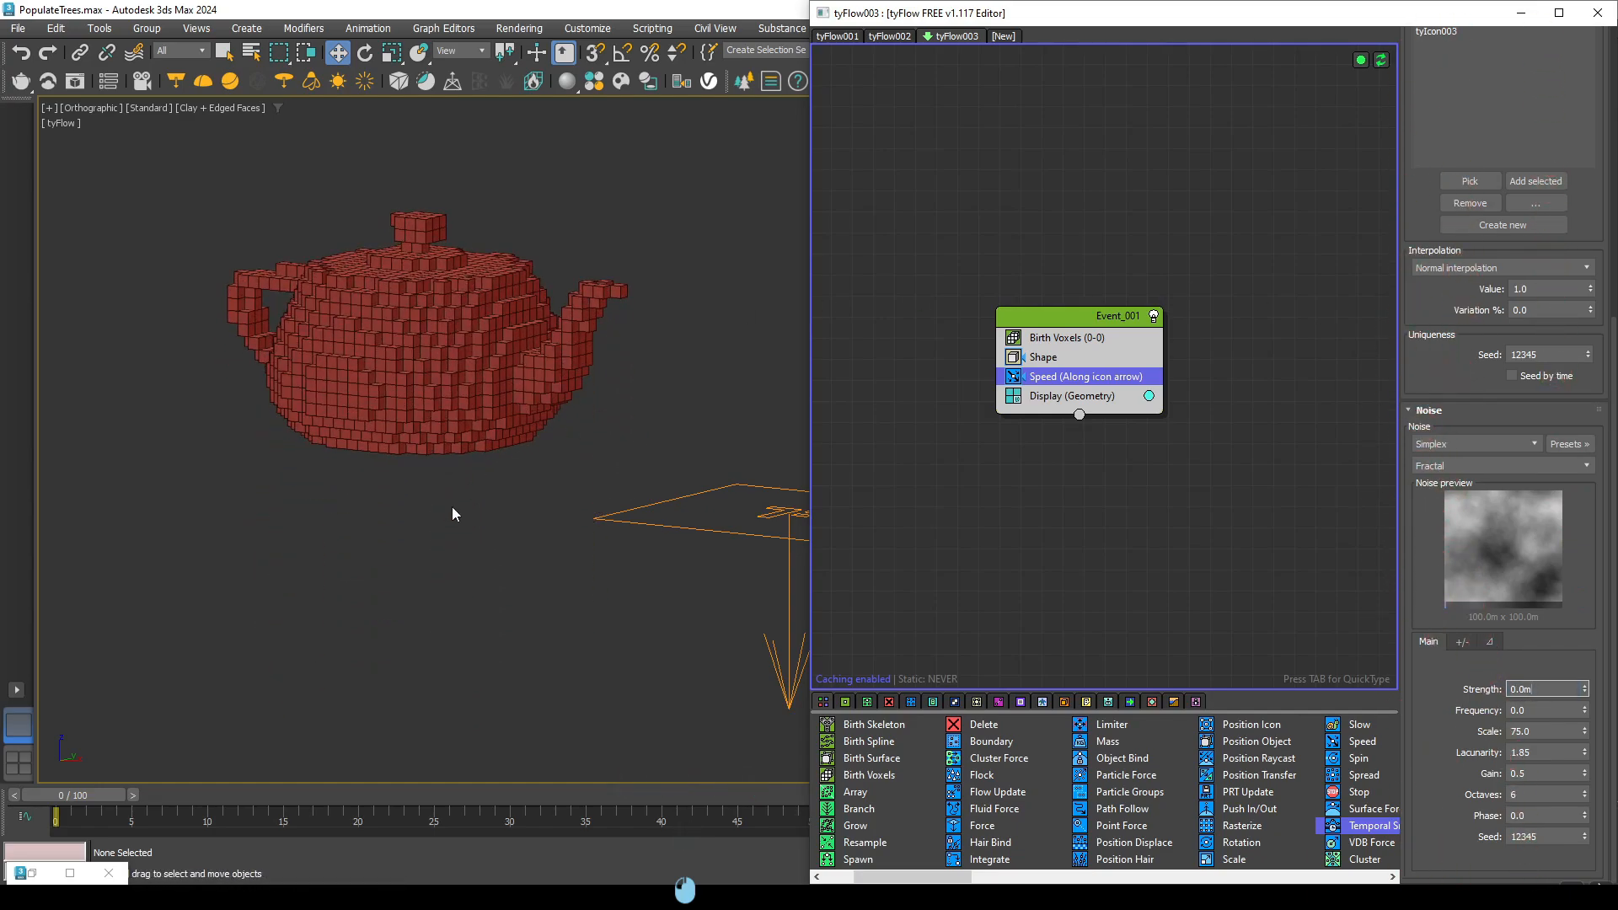